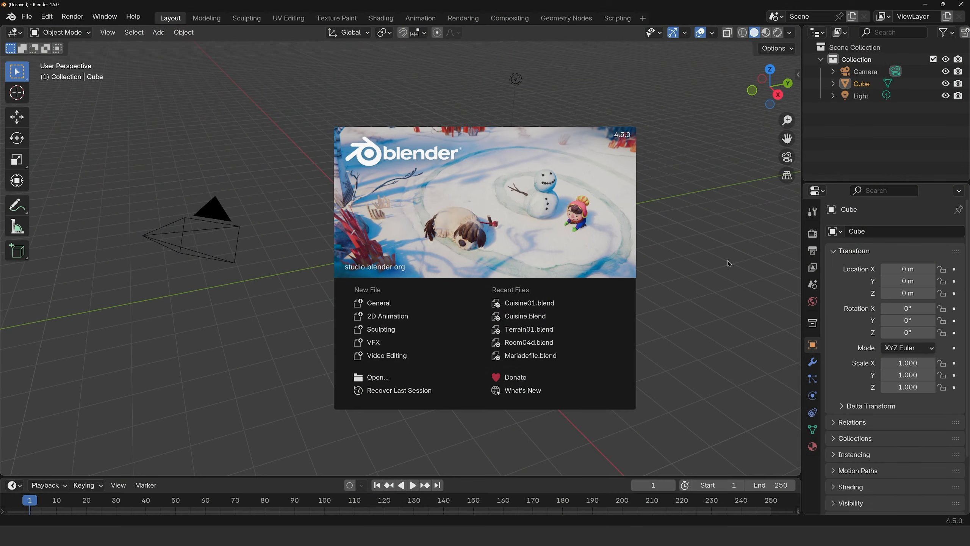
Dismiss the splash screen and examine the default scene around the cube from different angles and distances
click(728, 263)
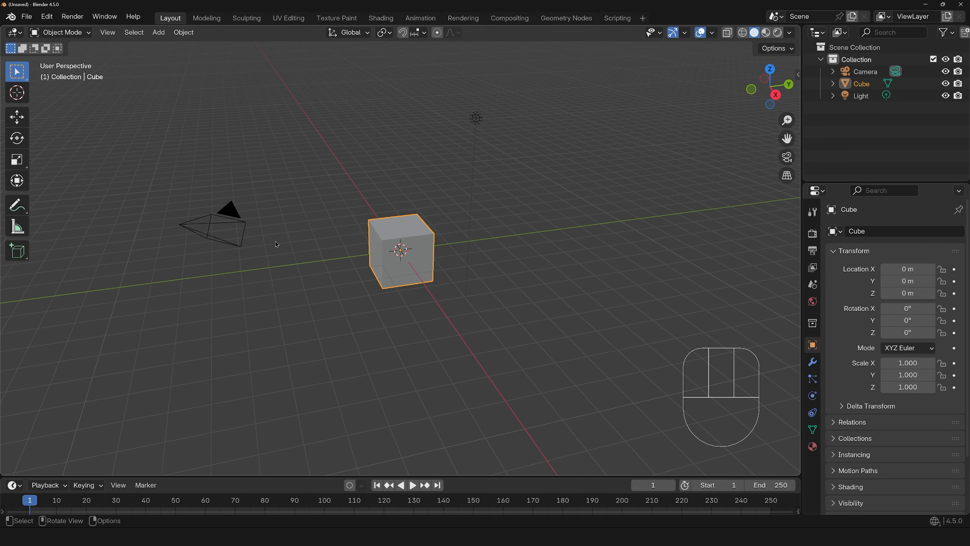
middle_drag(439, 263, 416, 262)
scroll(417, 263, up, 5)
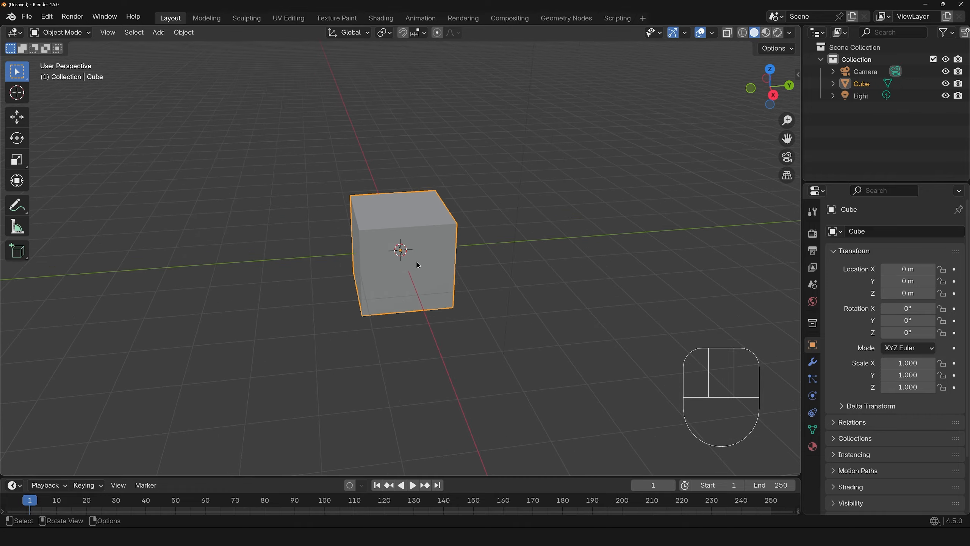
scroll(417, 261, down, 10)
scroll(417, 262, up, 8)
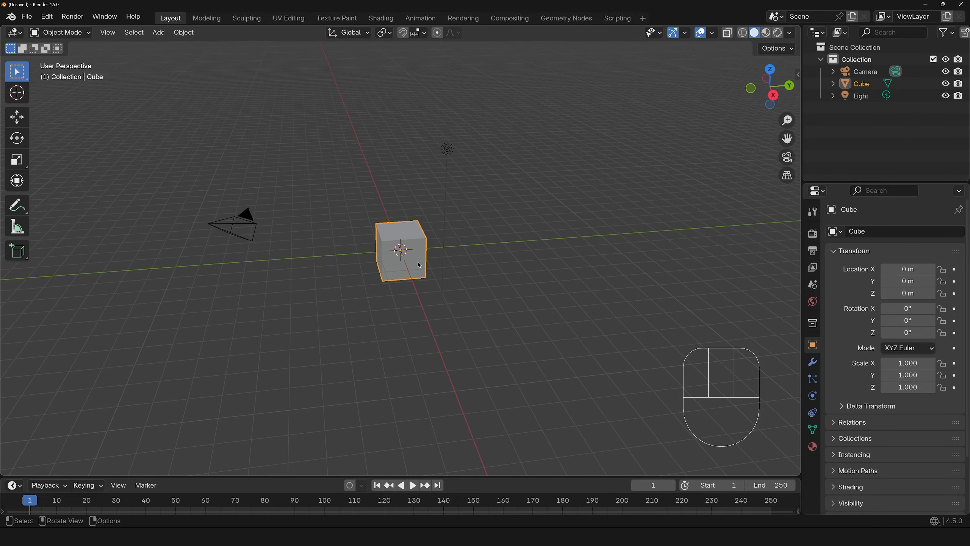
scroll(414, 267, down, 5)
middle_drag(409, 275, 447, 278)
scroll(484, 251, up, 3)
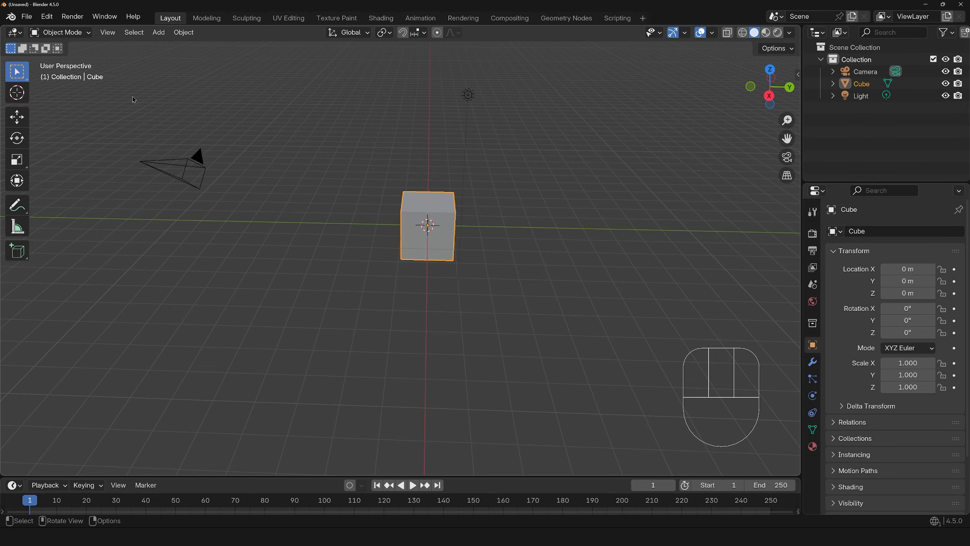
Box-select the camera, the cube together with the light, and the light alone in the 3D view
drag(133, 97, 249, 259)
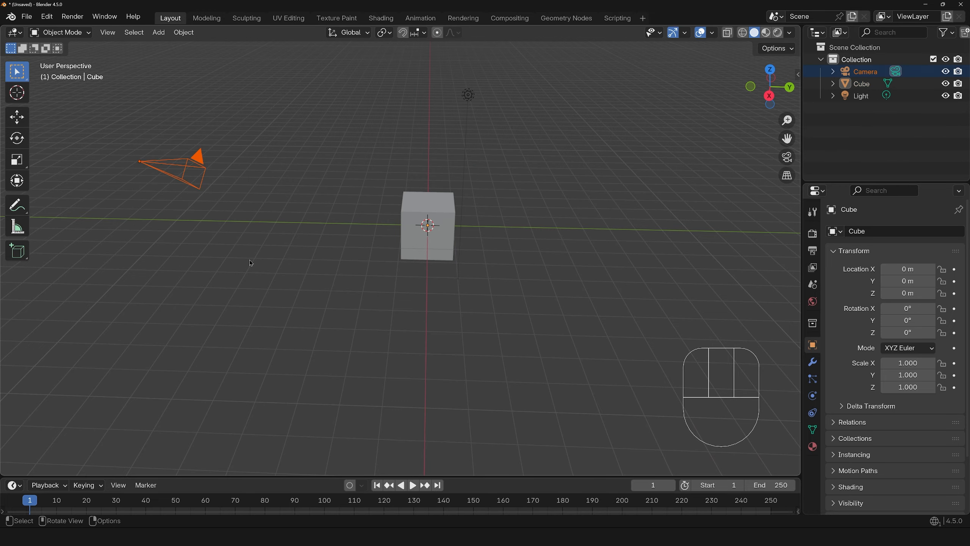
drag(334, 159, 527, 324)
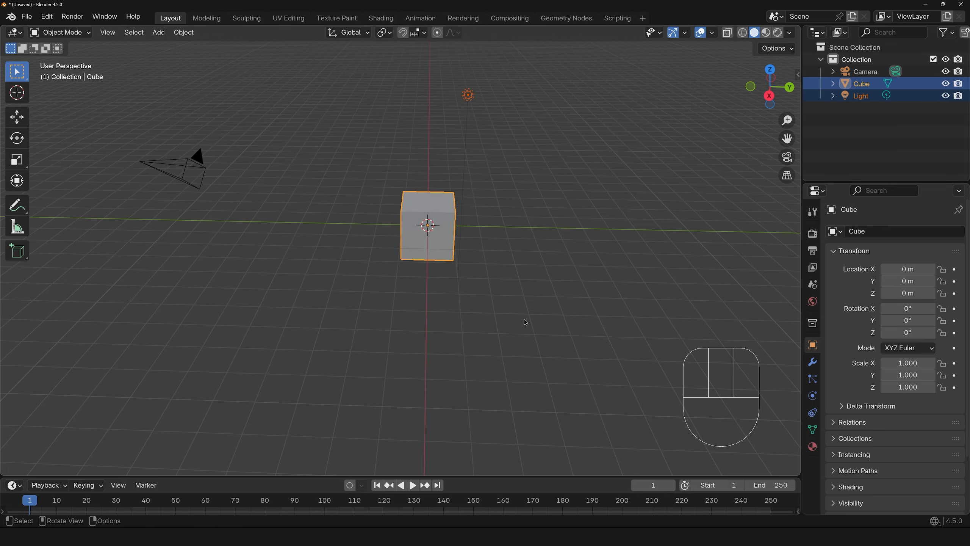
drag(434, 70, 512, 120)
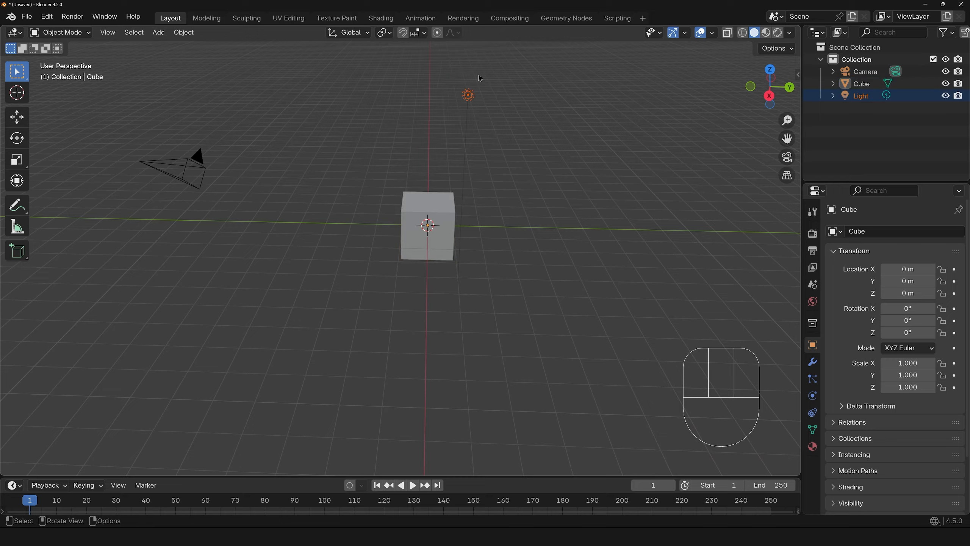
Select the cube and light individually in the scene, then the camera, cube and light by their object names
click(413, 199)
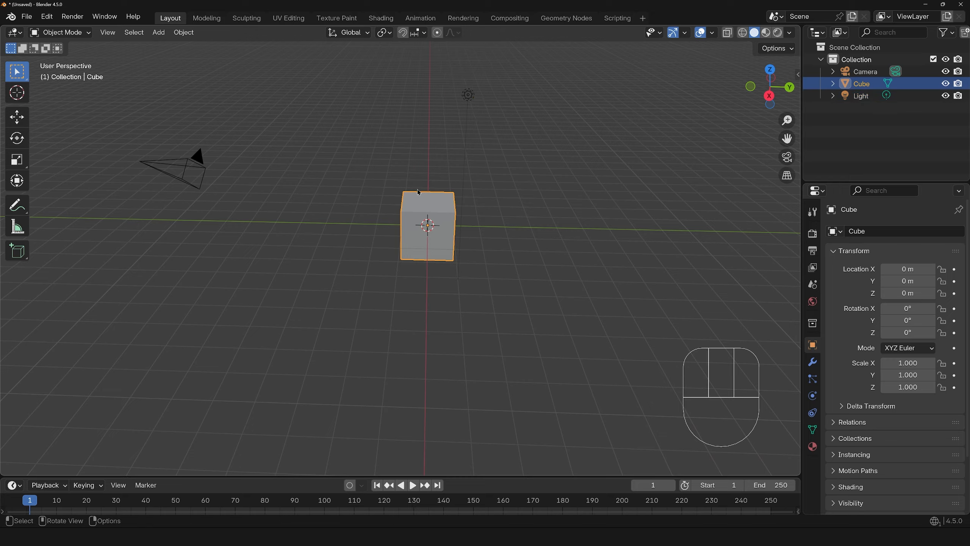
click(473, 96)
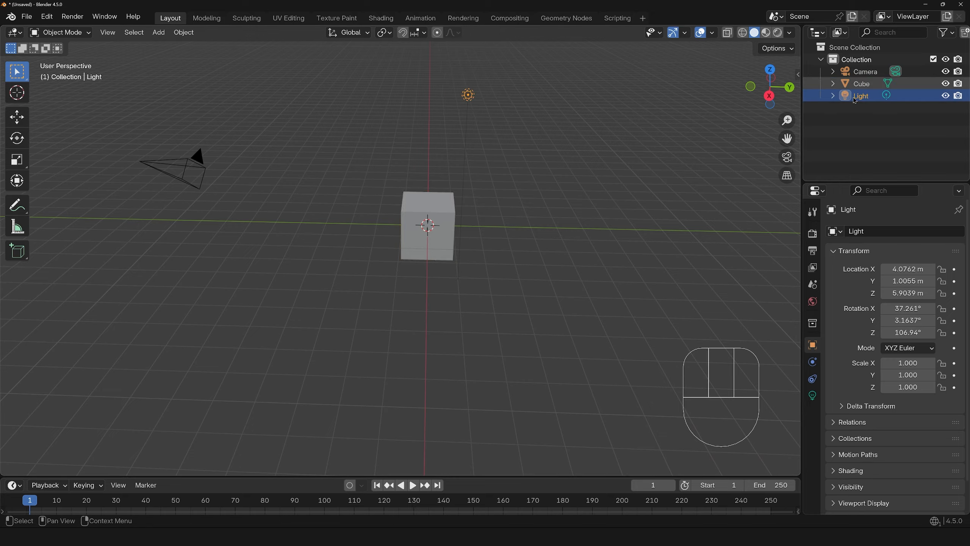
click(865, 72)
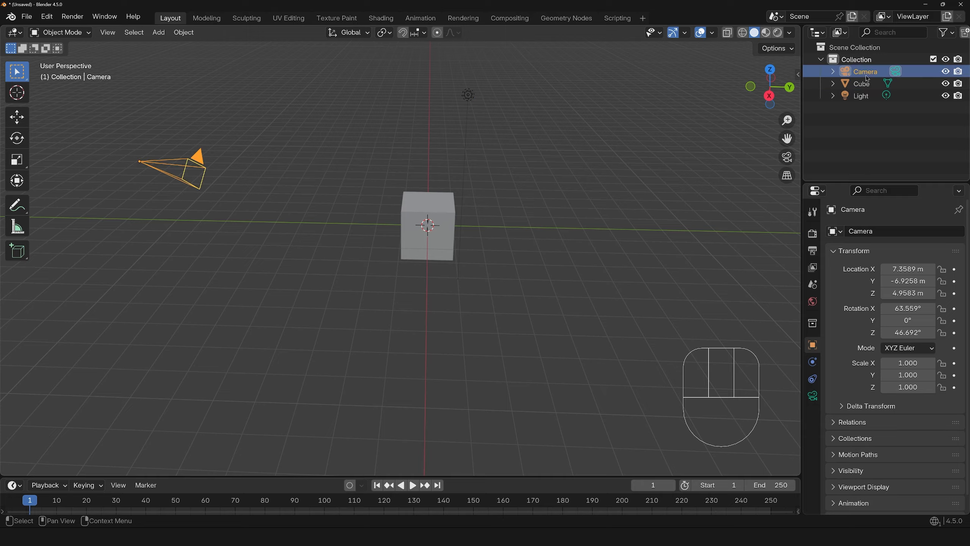
click(867, 85)
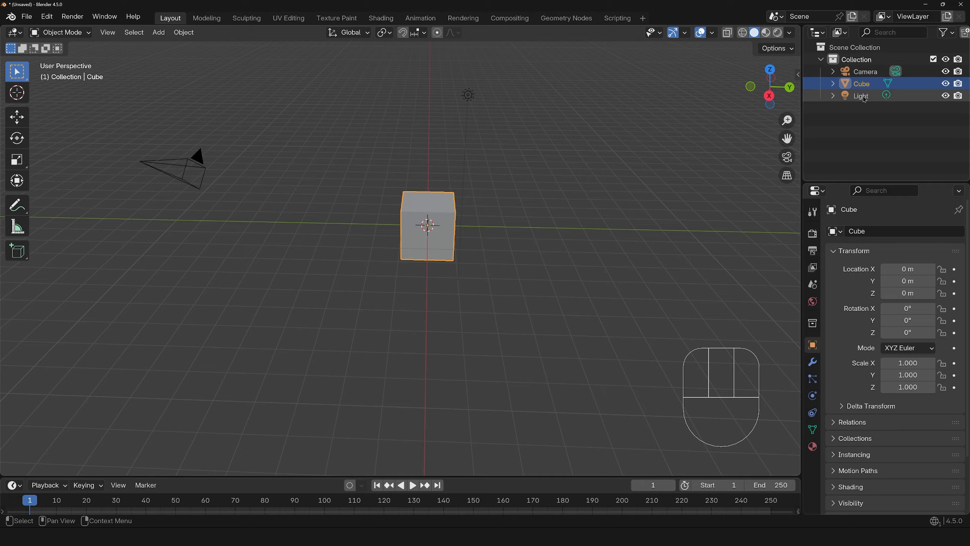
click(865, 98)
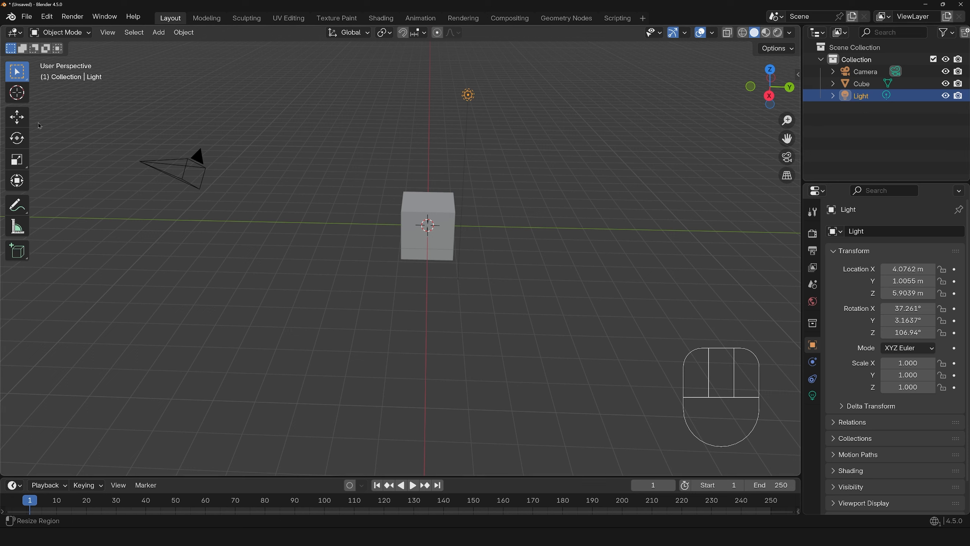
Move the cube with the Move tool to about 0.92 m along Y and 1.41 m along Z
click(17, 117)
click(440, 207)
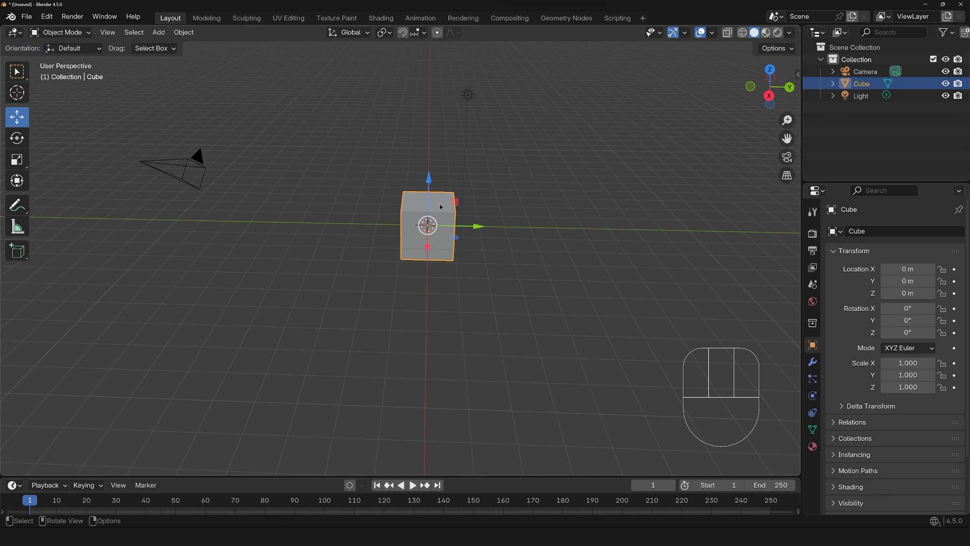
drag(477, 228, 451, 227)
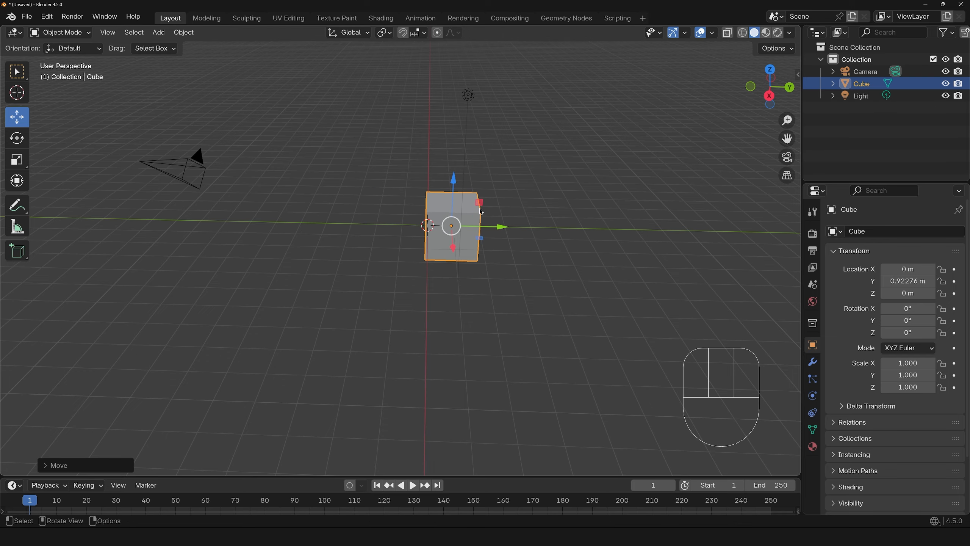
drag(458, 182, 457, 140)
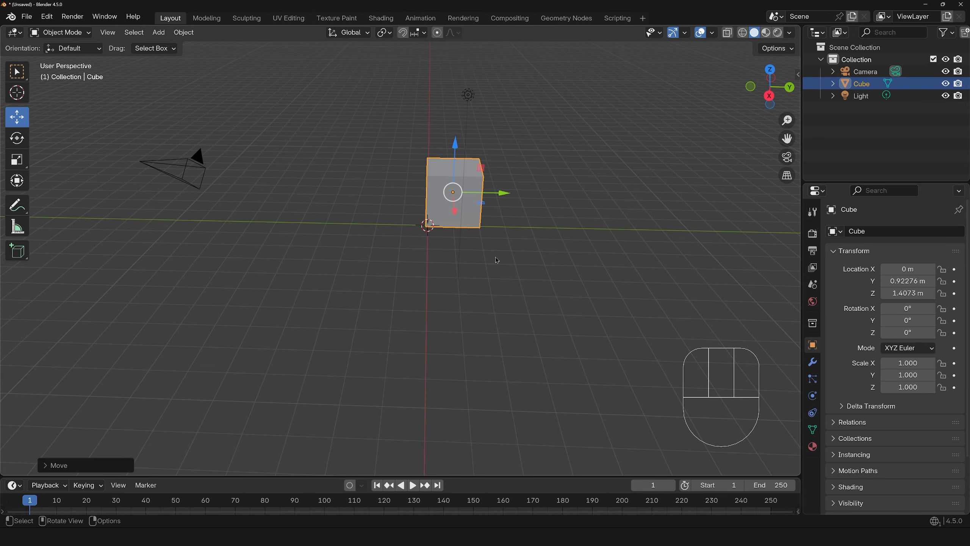
Move the cube to about -0.77 m along X and raise it to about 3.49 m along Z
middle_drag(496, 259, 412, 234)
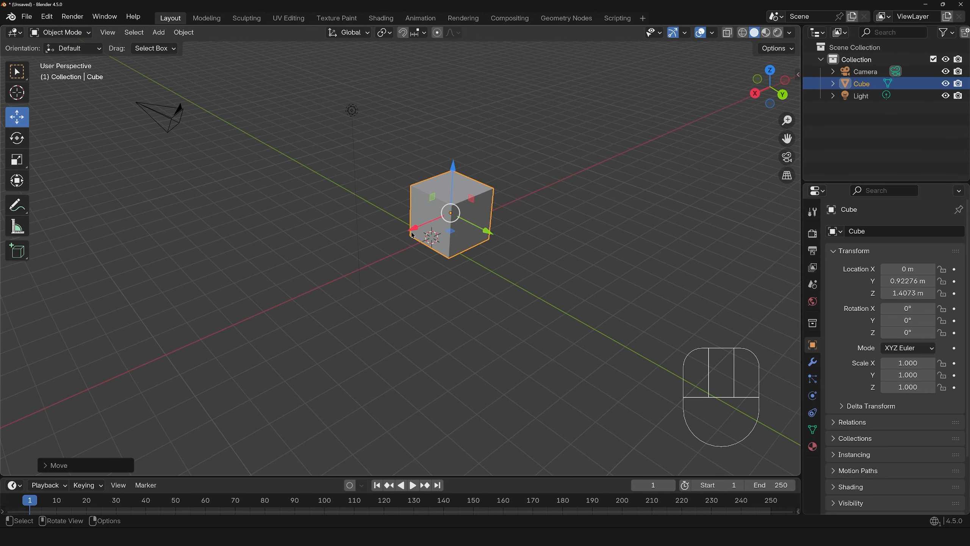
drag(412, 234, 409, 272)
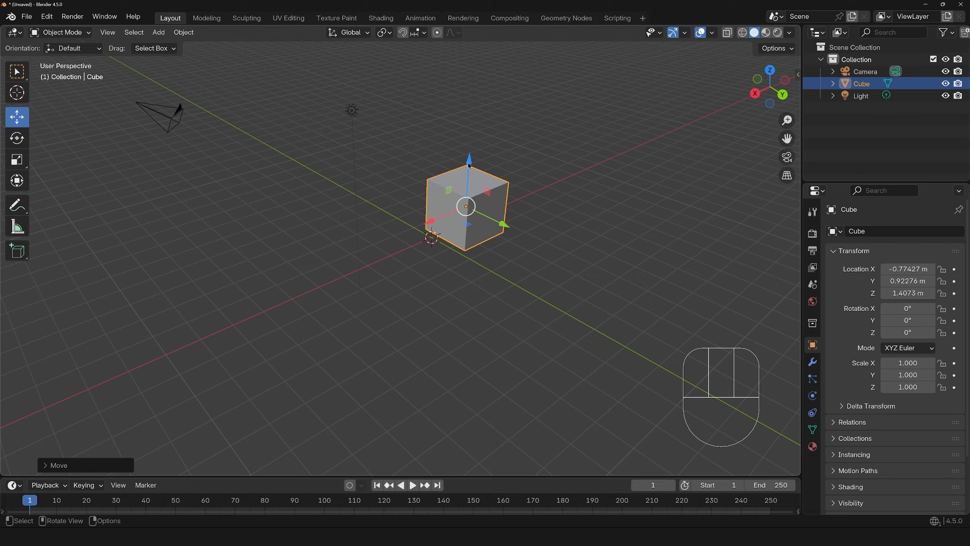
drag(462, 166, 474, 103)
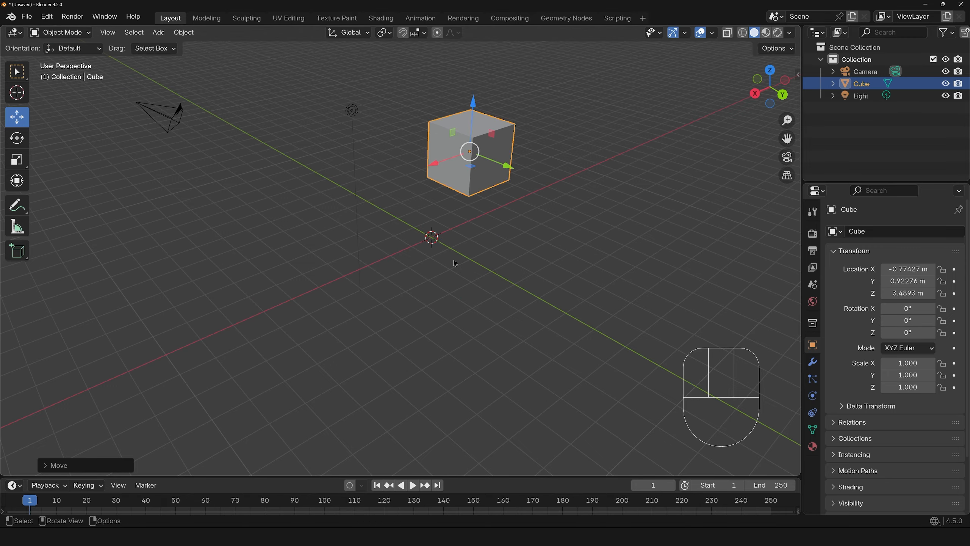
Show the cube's numeric transform values in the 3D view and set its X, Y and Z location to 0 m
key(n)
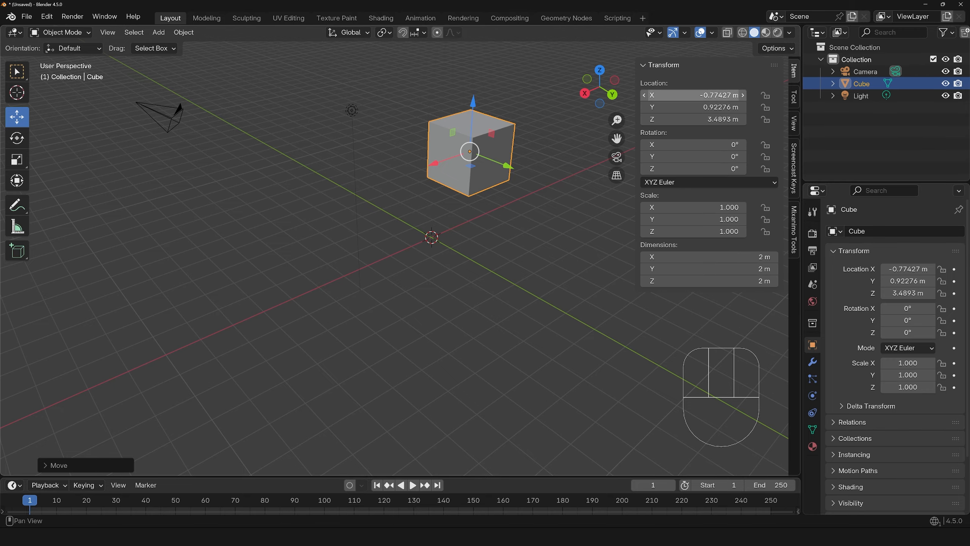
click(714, 95)
text(0)
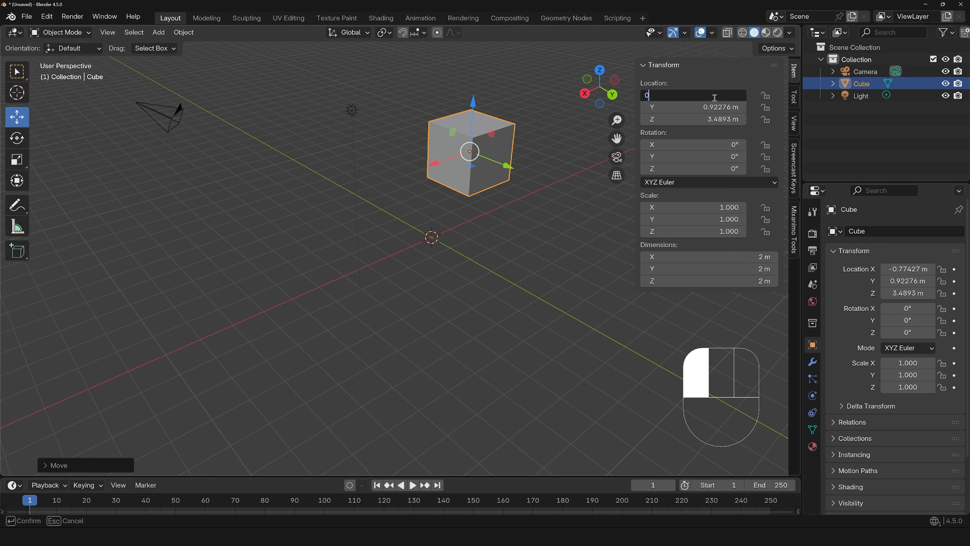
key(Return)
click(706, 107)
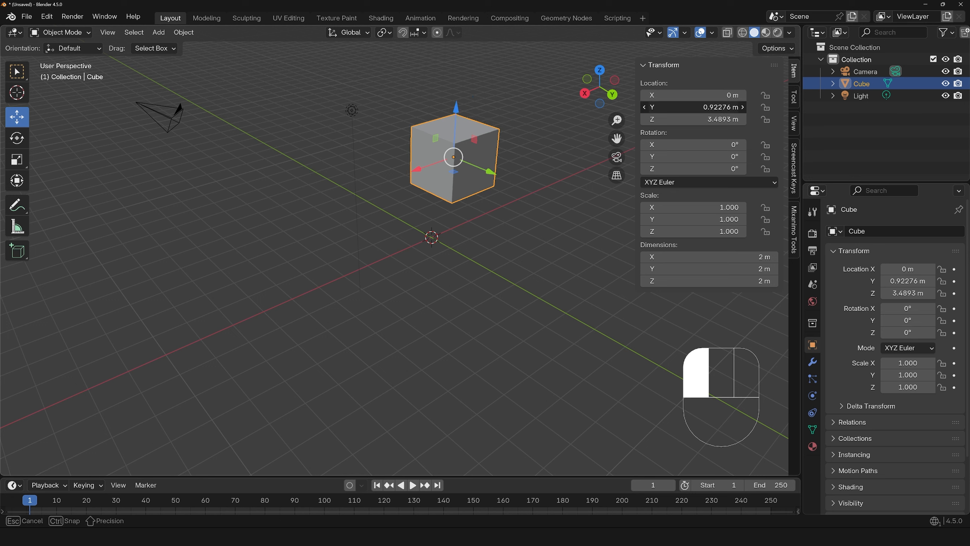
text(0)
key(Return)
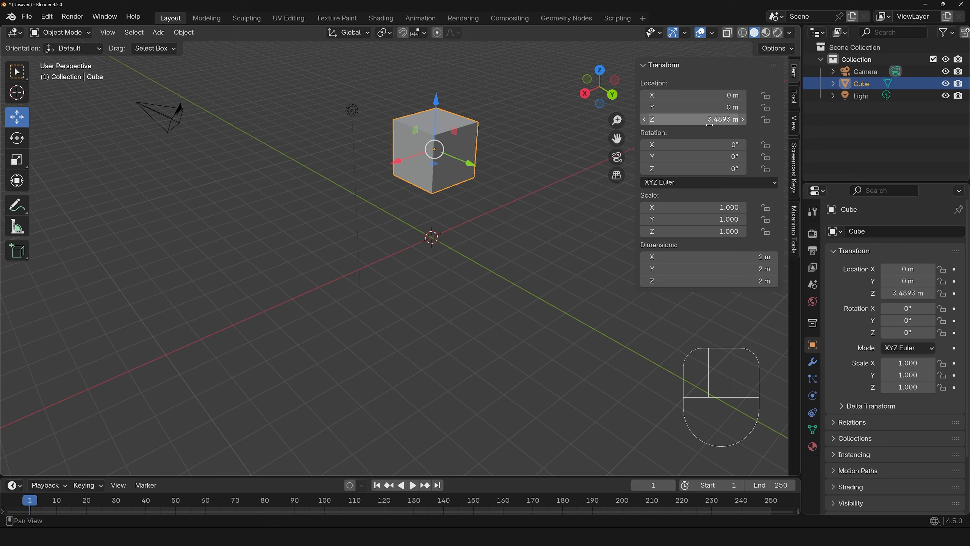
click(709, 119)
text(0)
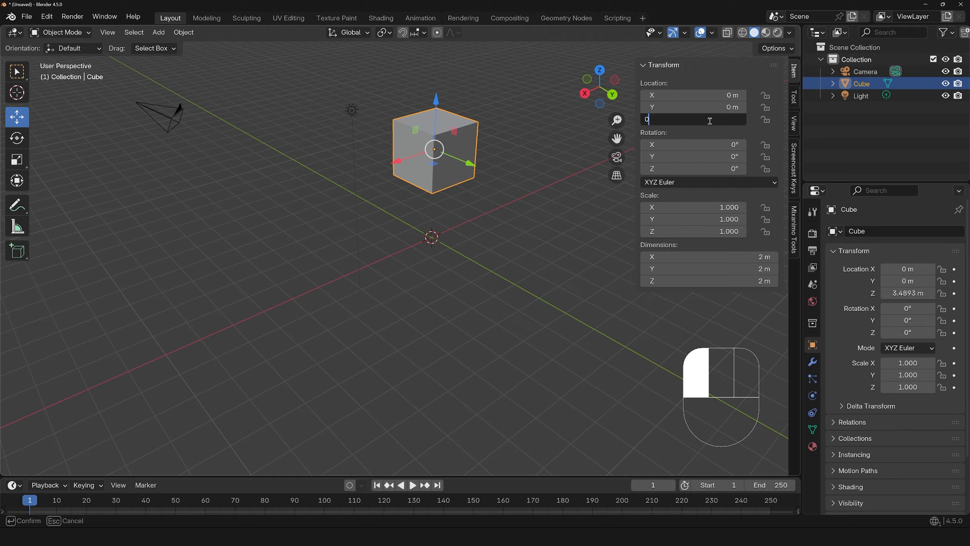
key(Return)
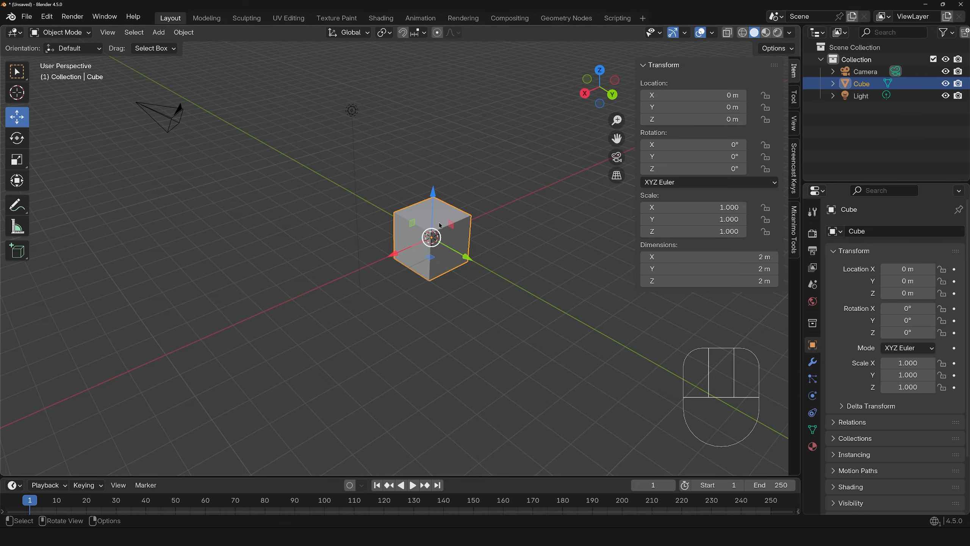
Set the cube's X, Y and Z dimensions to 1 m all at once
middle_drag(428, 229, 511, 264)
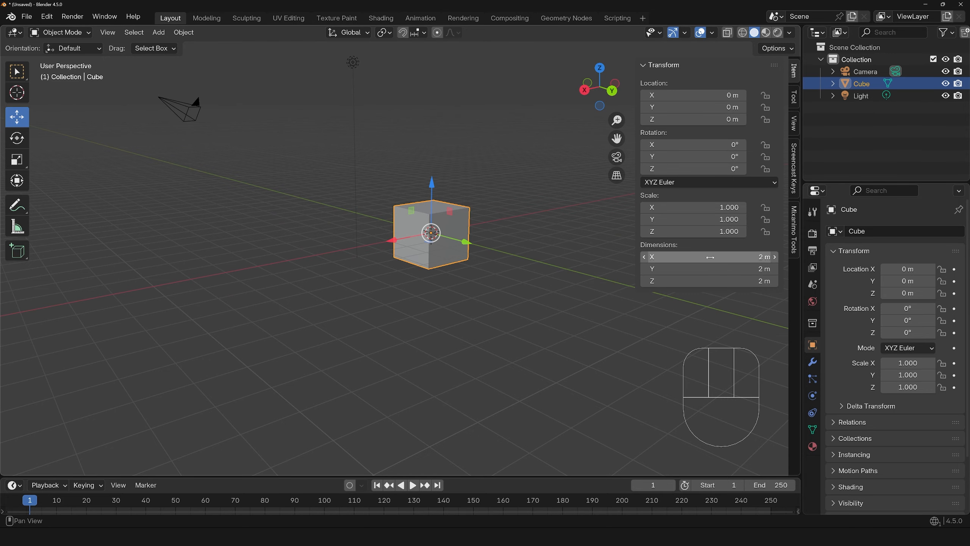
mouse_move(710, 258)
mouse_down()
mouse_move(709, 282)
mouse_move(706, 257)
mouse_up()
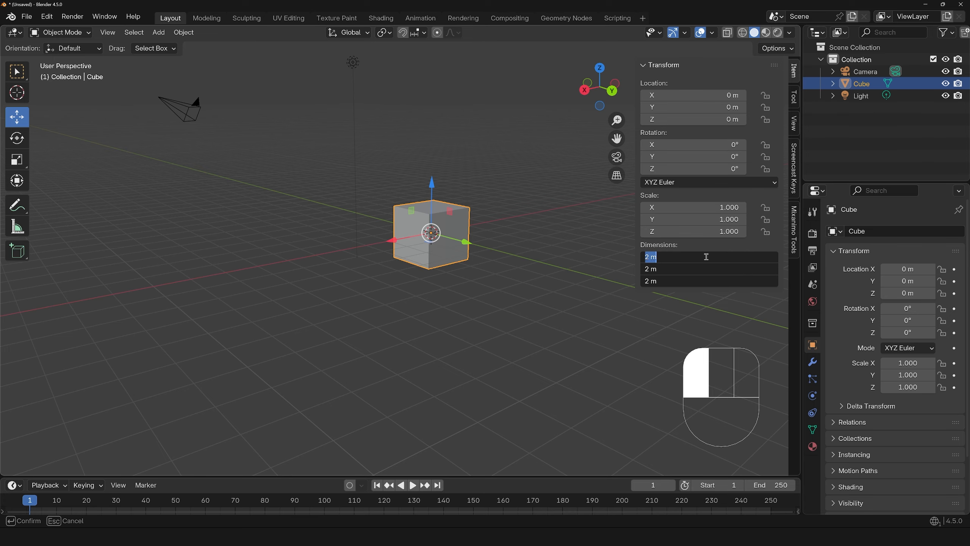
text(1)
key(Return)
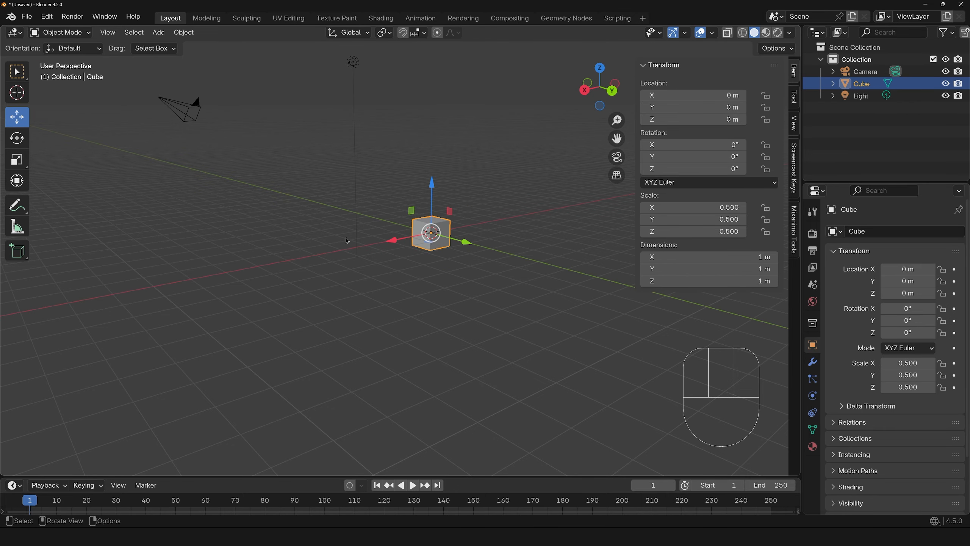
Set the cube's Z location to 0.5 m so that it rests on the ground plane
middle_drag(383, 257, 455, 236)
scroll(455, 236, up, 4)
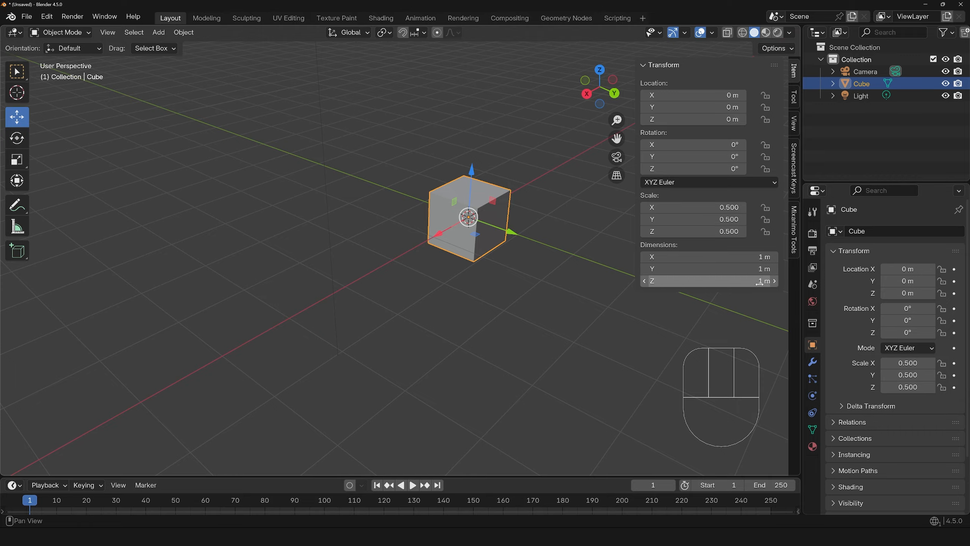
click(729, 120)
text(0.5)
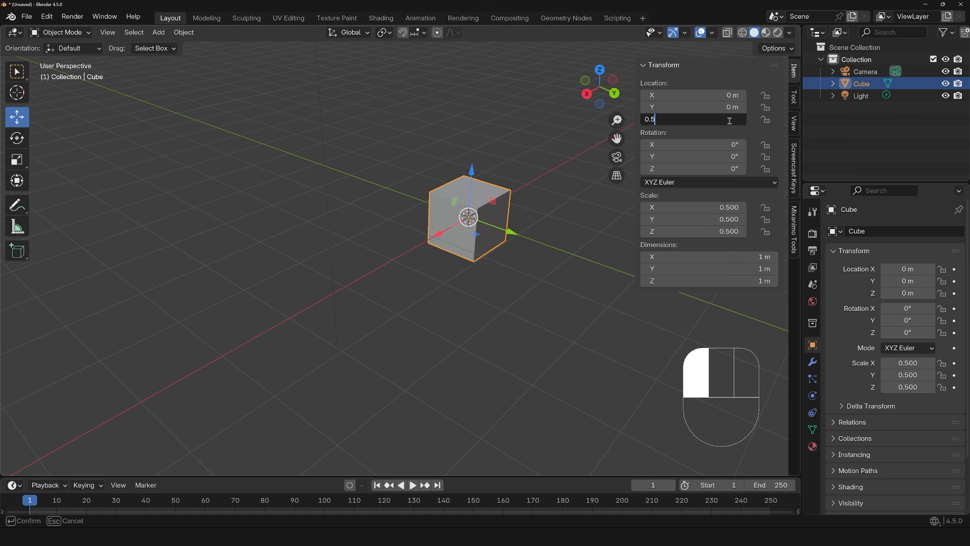
key(Return)
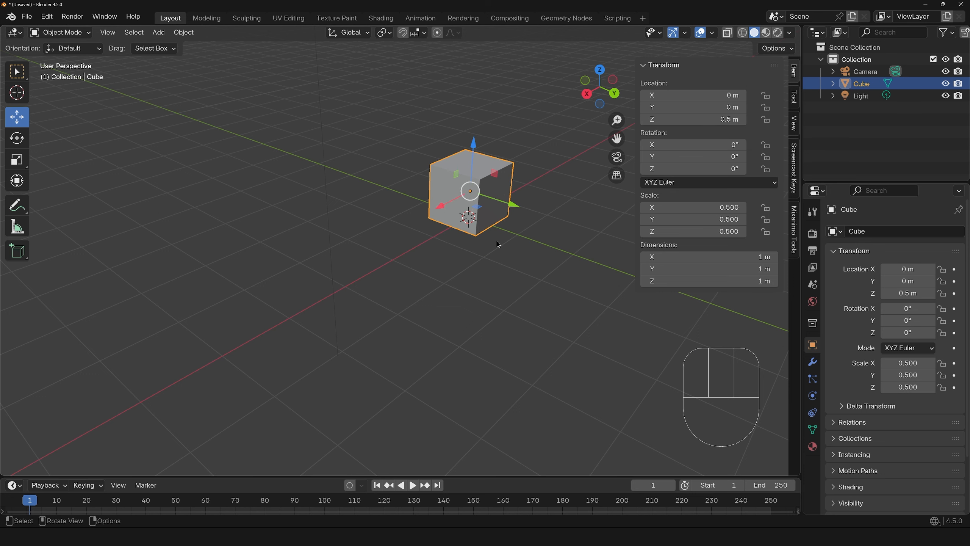
Select the cube and apply its scale
middle_drag(496, 241, 430, 324)
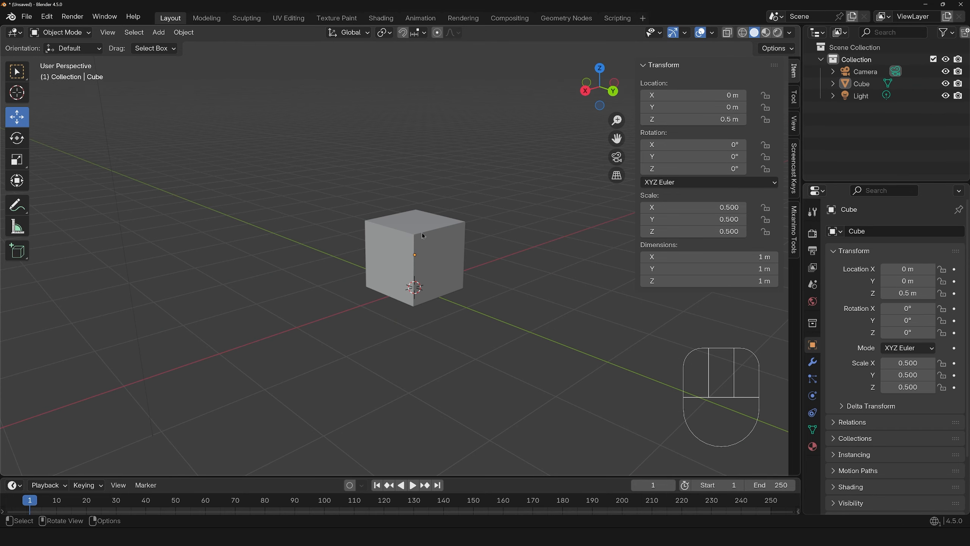
click(422, 233)
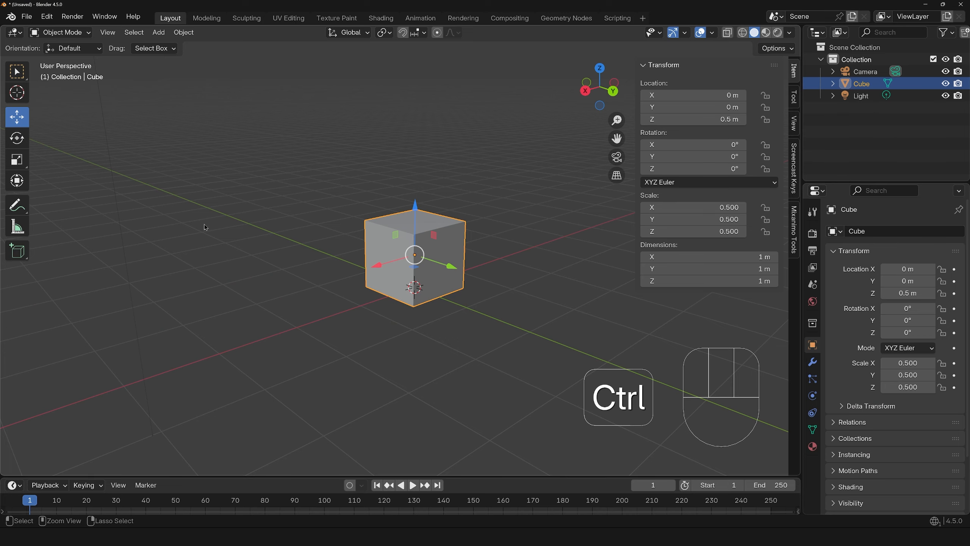
key(ctrl+a)
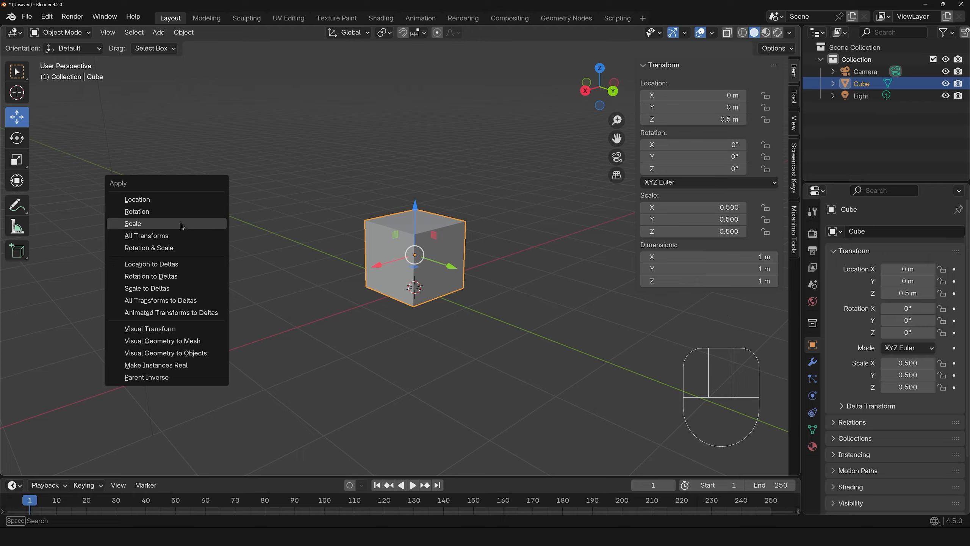
click(197, 224)
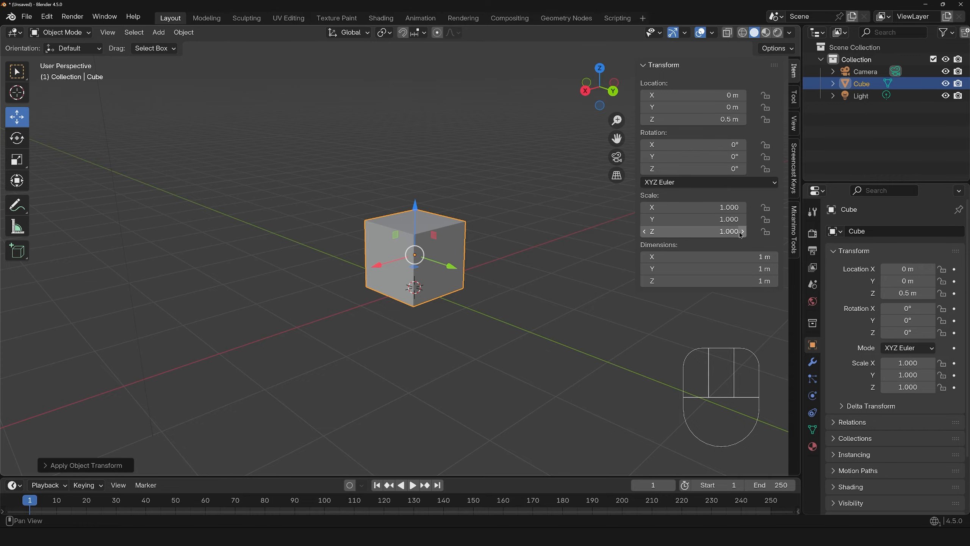
middle_drag(431, 326, 473, 338)
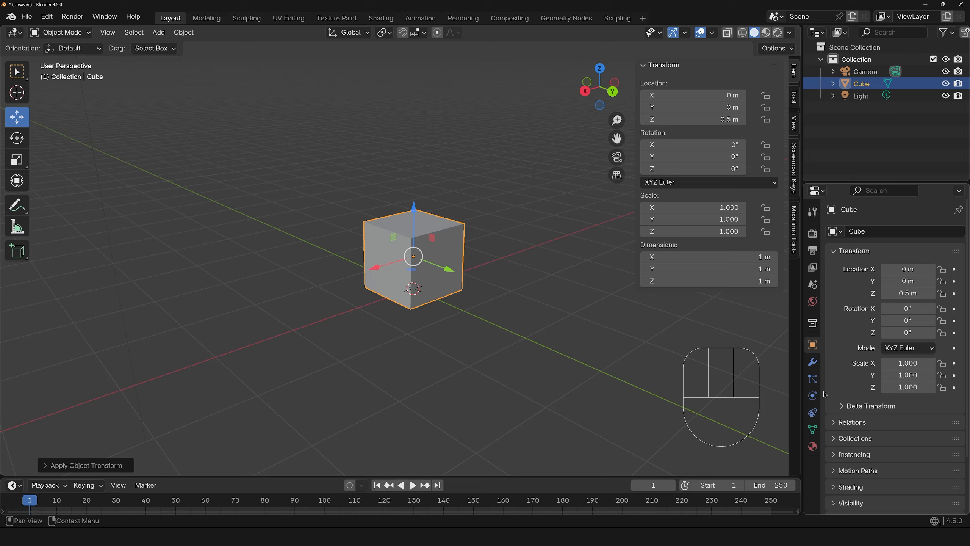
Set the scene's unit system to Metric and its length unit to Meters
click(813, 285)
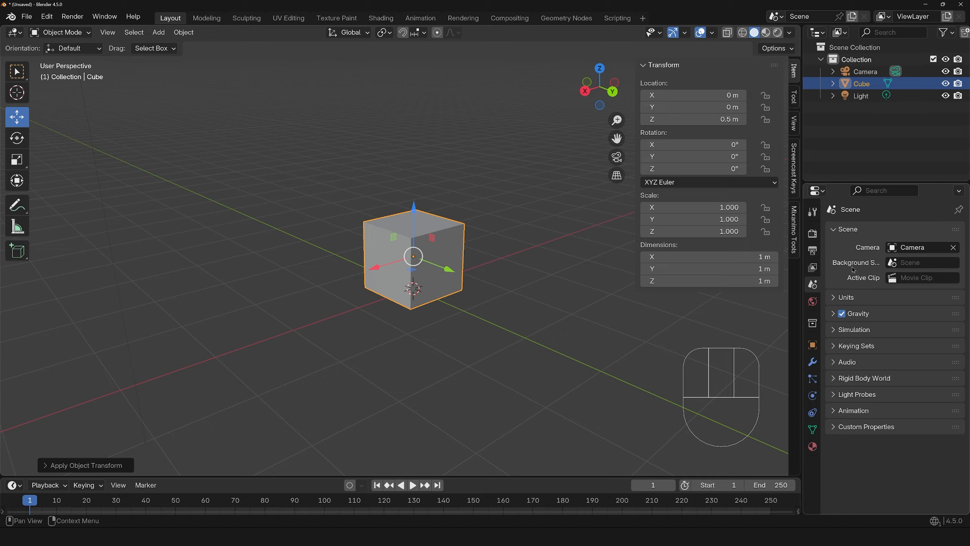
click(835, 299)
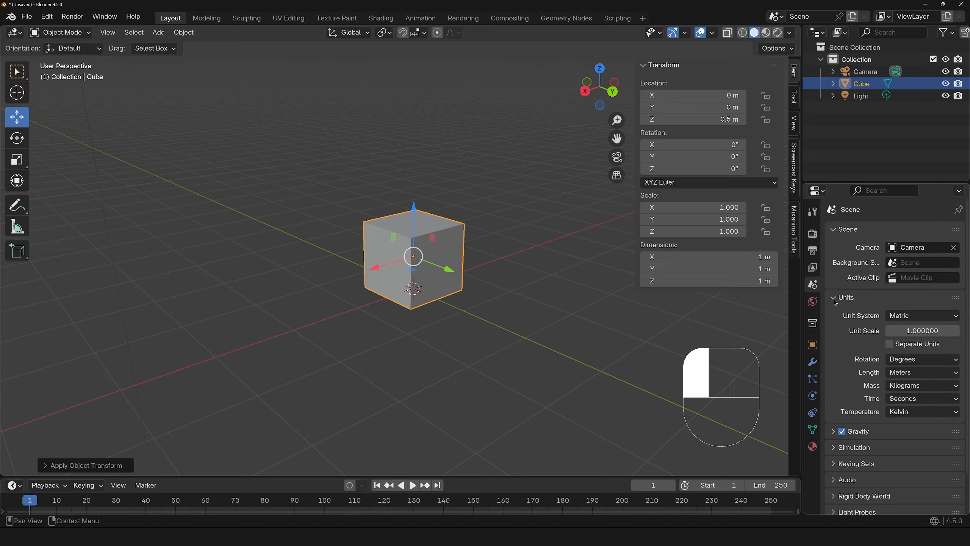
click(910, 321)
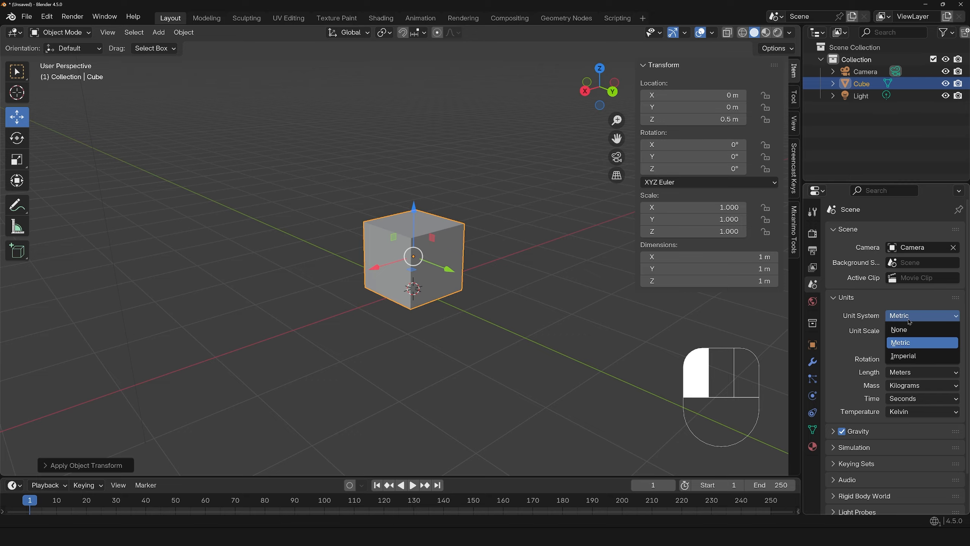
click(908, 347)
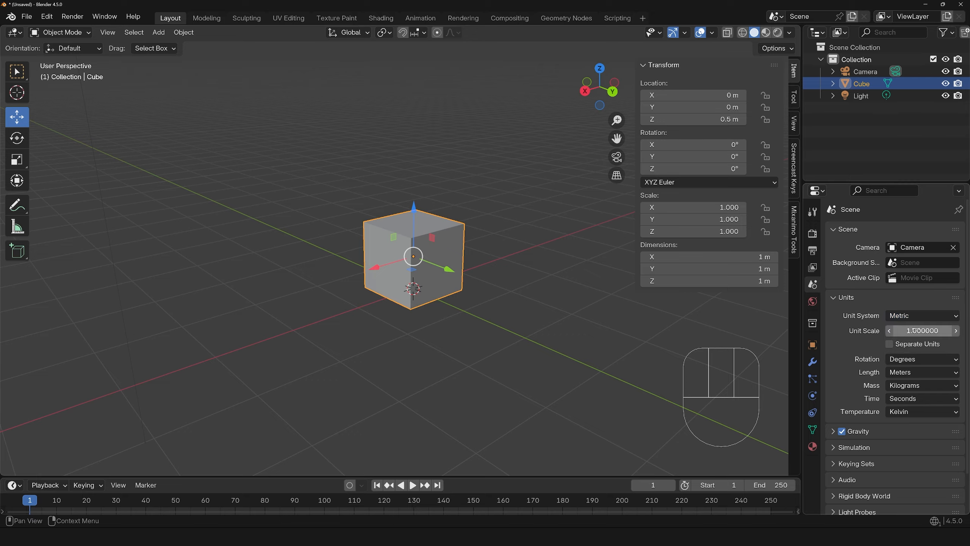
click(911, 374)
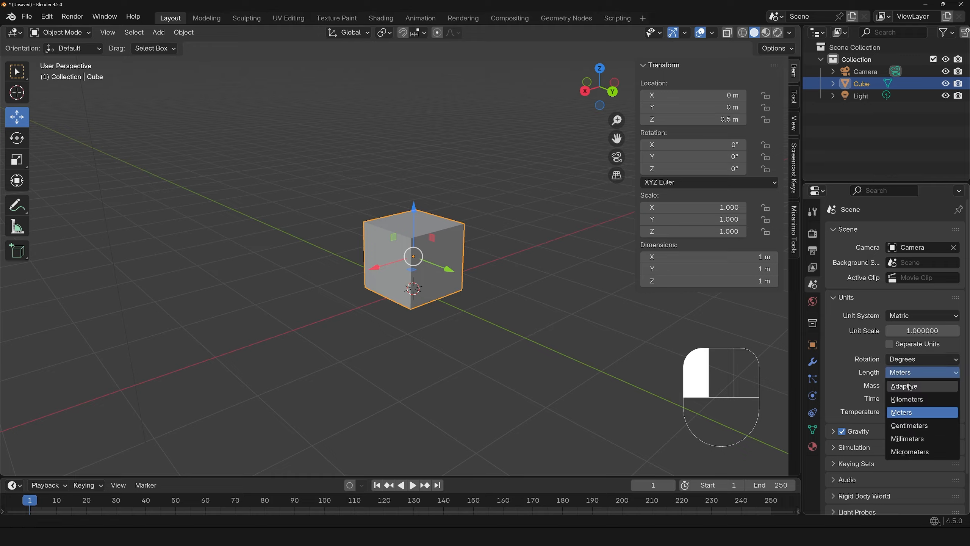
click(906, 416)
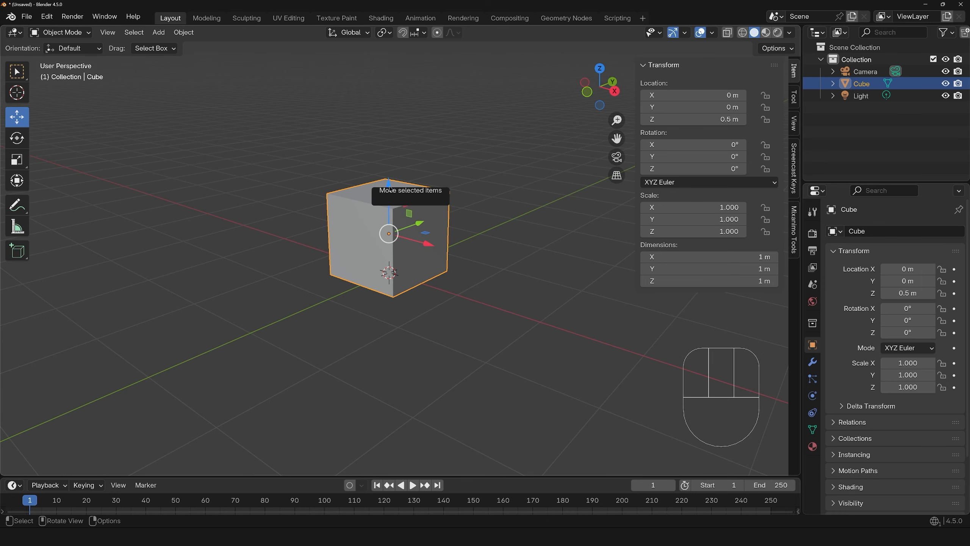
Try moving the cube separately along the Z, X and Y axes with the move gizmo, undoing each move
mouse_move(389, 186)
mouse_down()
mouse_move(389, 96)
mouse_move(388, 169)
mouse_up()
key(ctrl+z)
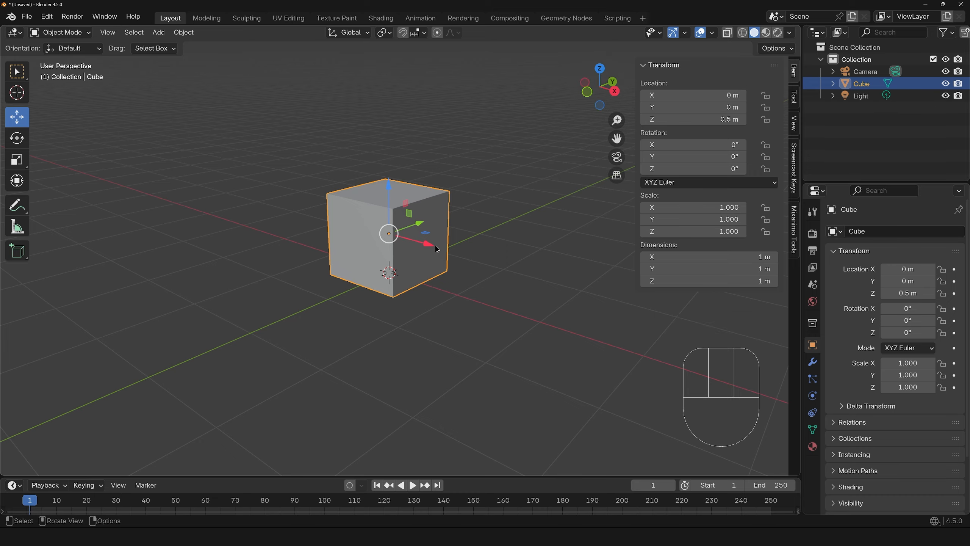
drag(428, 247, 458, 305)
key(ctrl+z)
drag(424, 226, 492, 224)
key(ctrl+z)
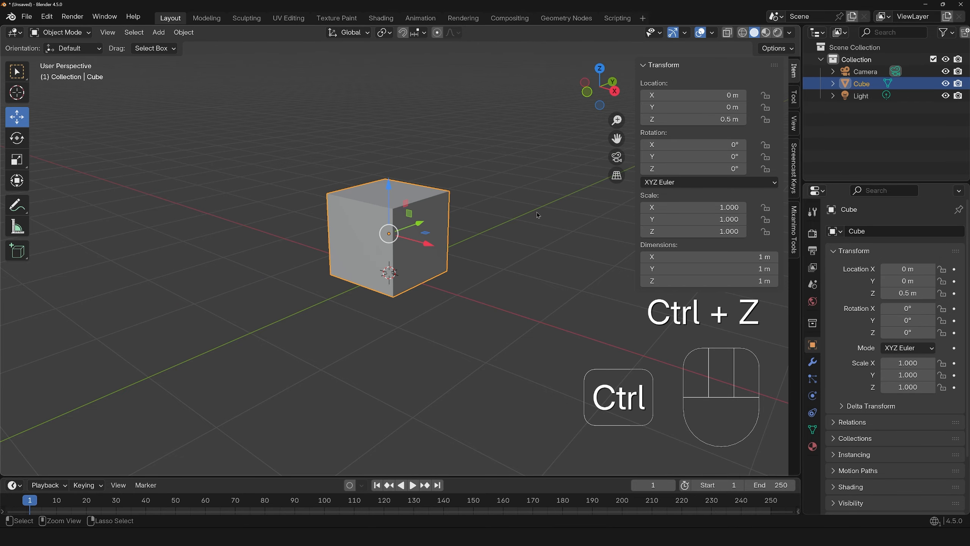
View the cube in back, top and right orthographic views, and return to an angled perspective view
click(613, 82)
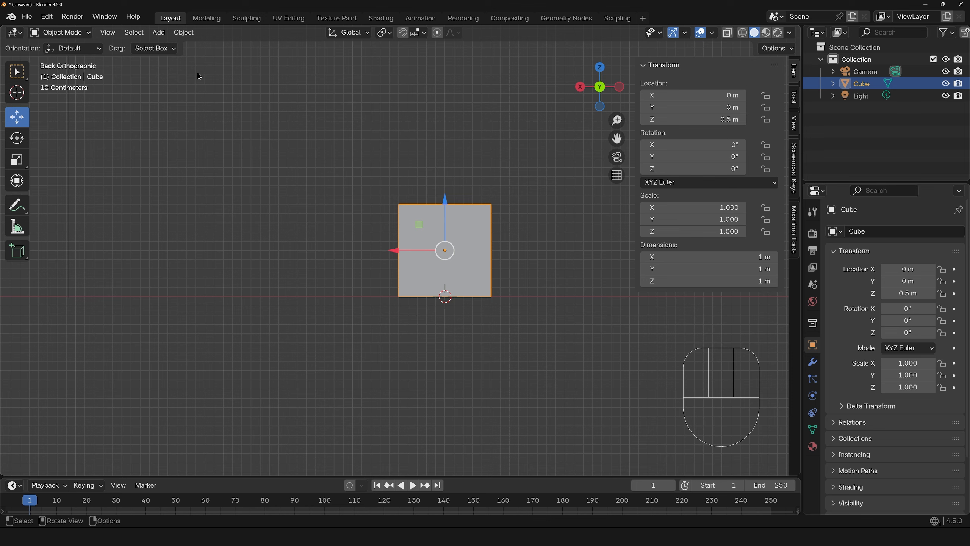
click(600, 69)
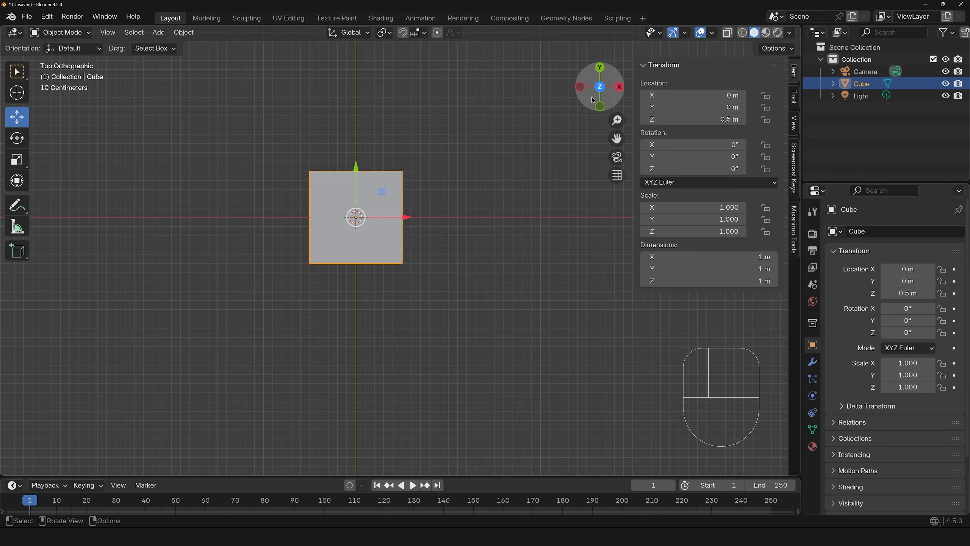
click(619, 88)
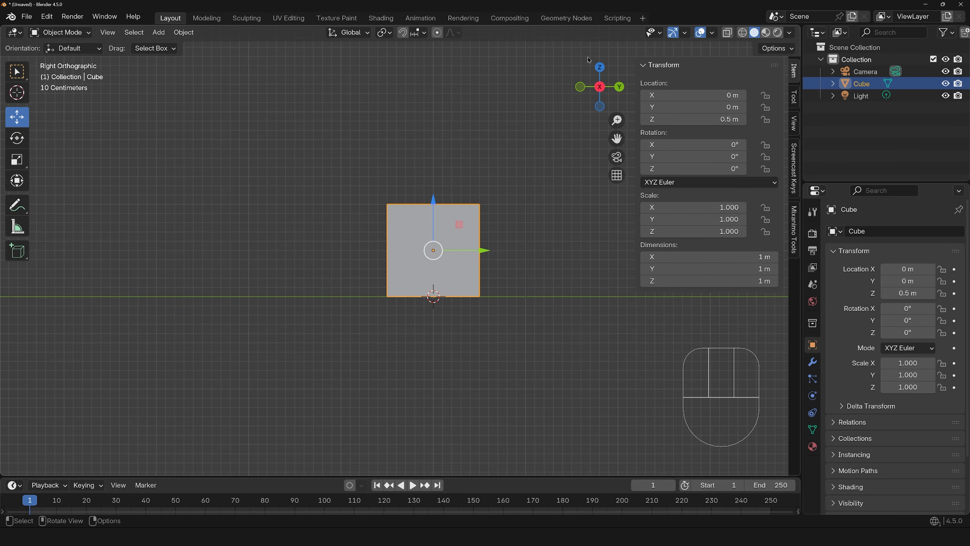
middle_drag(510, 240, 479, 283)
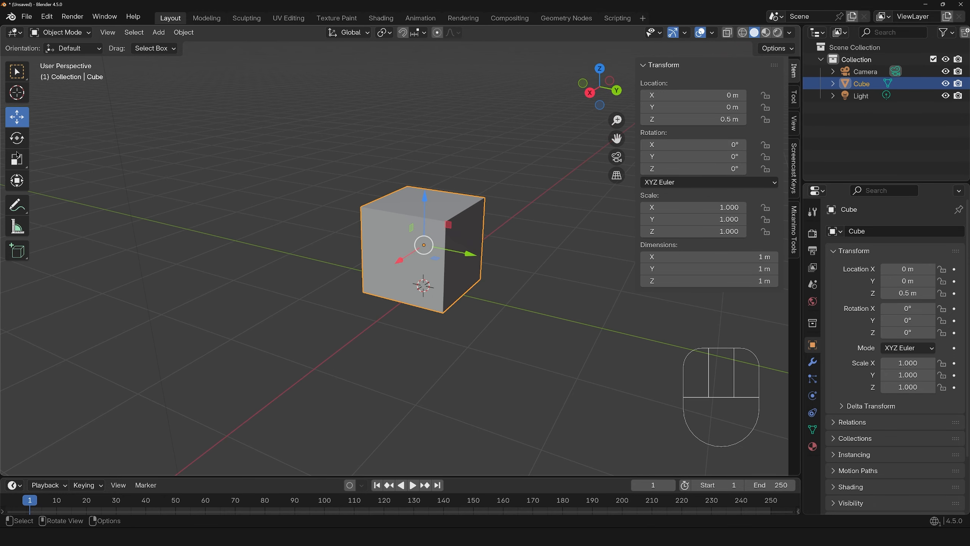
Rotate the cube freely about its Z axis with the Rotate tool, and set its Z rotation to 45°
click(17, 139)
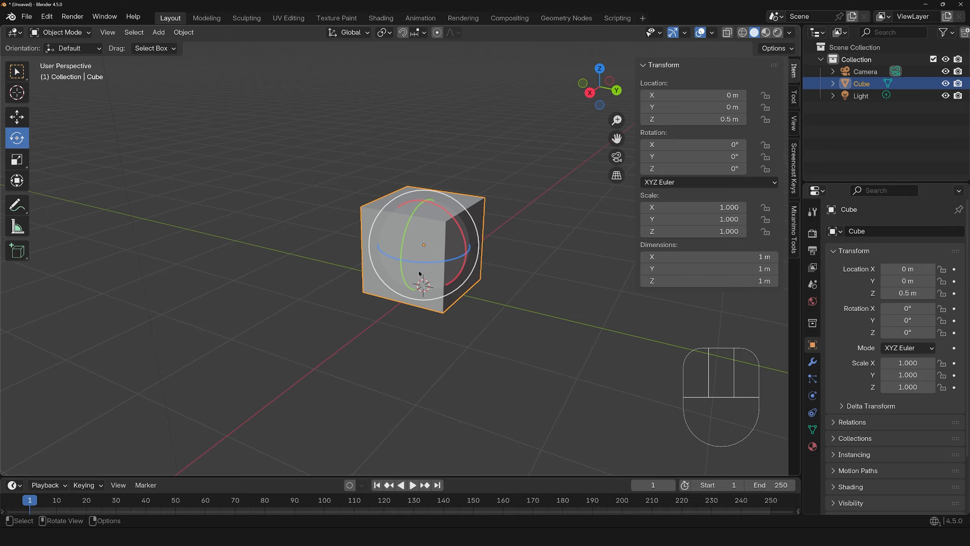
drag(439, 264, 459, 263)
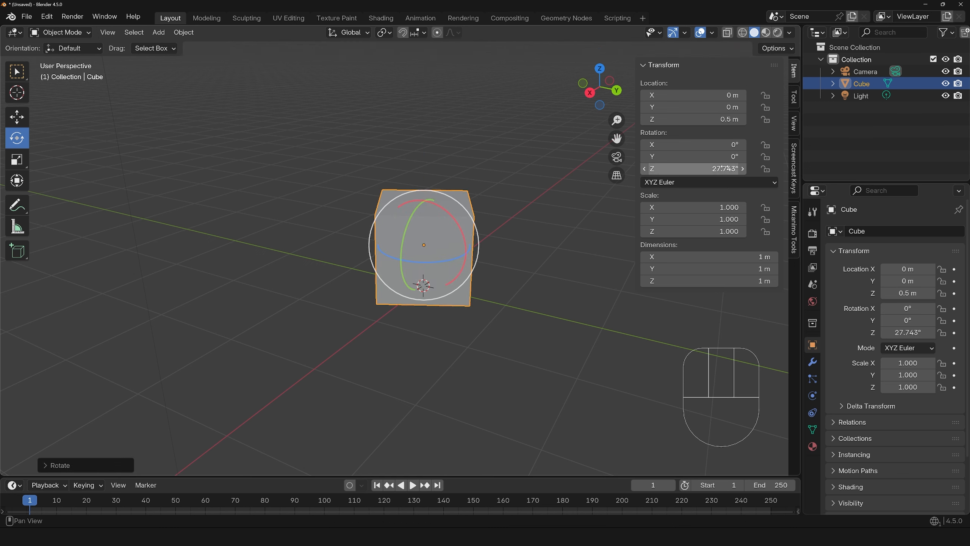
drag(723, 169, 703, 168)
click(707, 169)
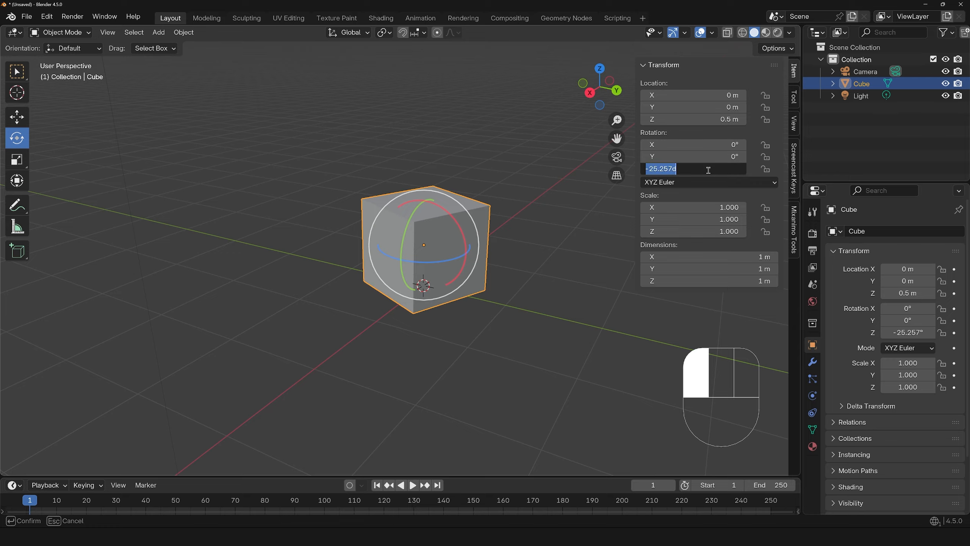
text(45)
key(Return)
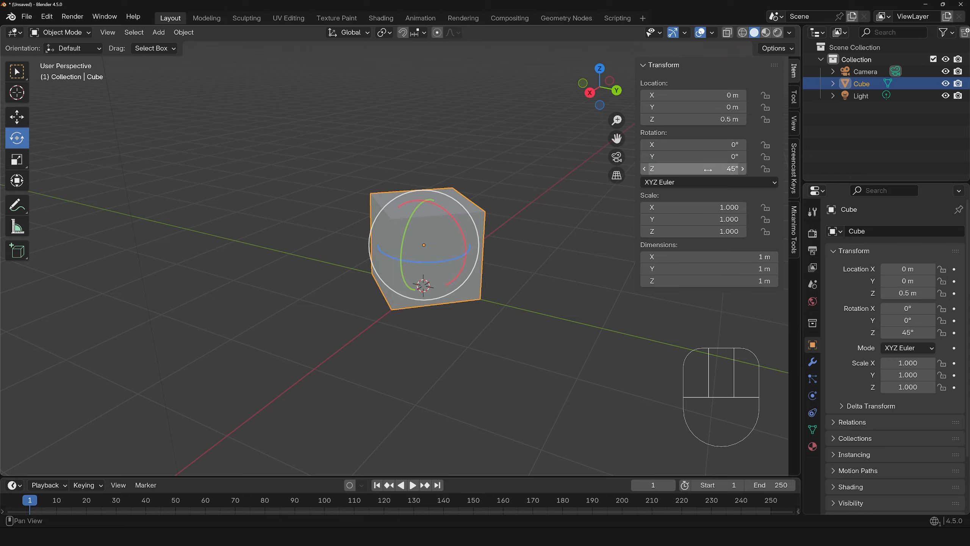
Set the cube's Z rotation to 0° and try a -10° turn about Z, undoing that turn
click(696, 168)
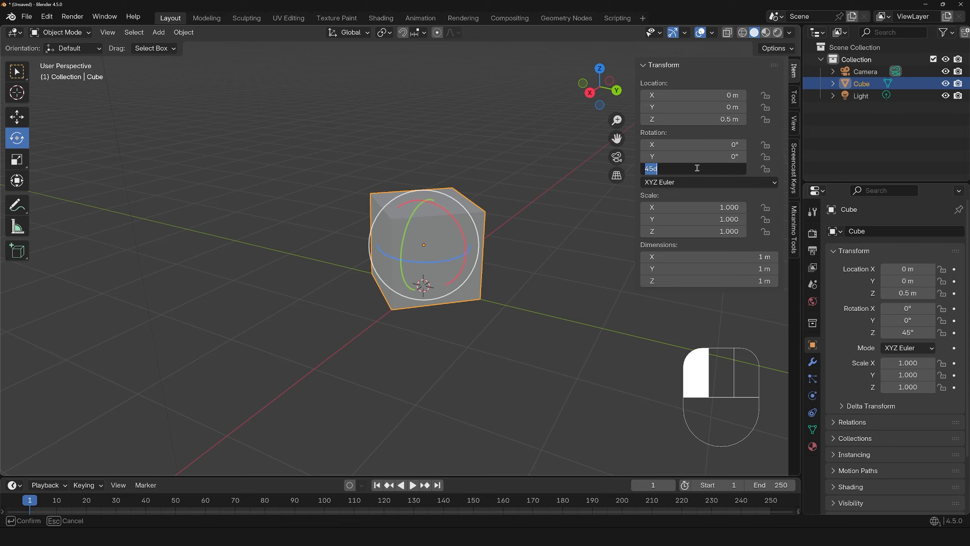
text(0)
click(640, 178)
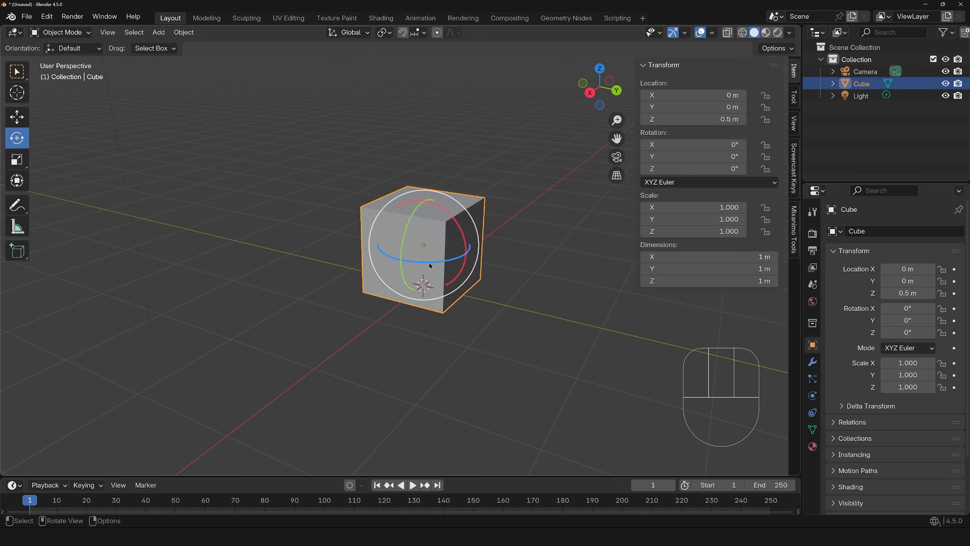
drag(428, 263, 430, 332)
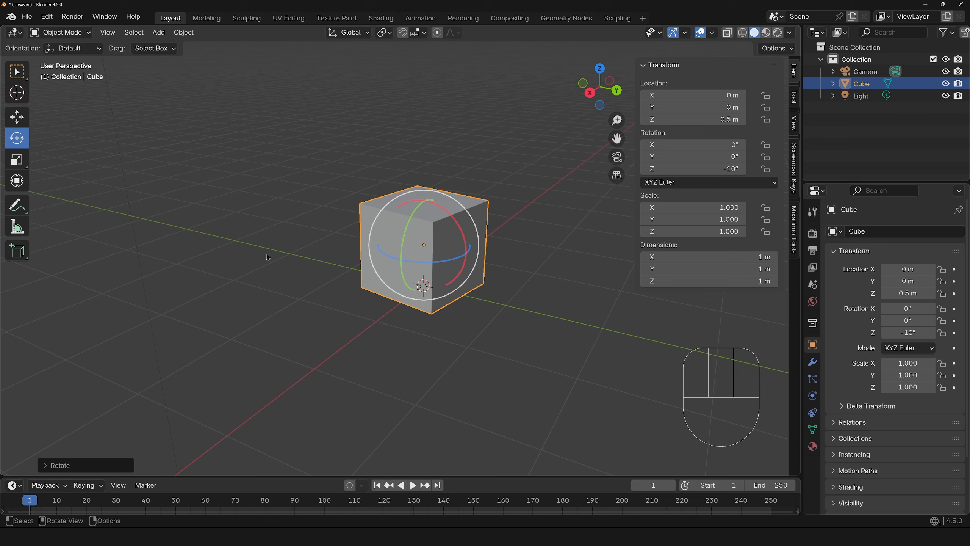
key(ctrl+z)
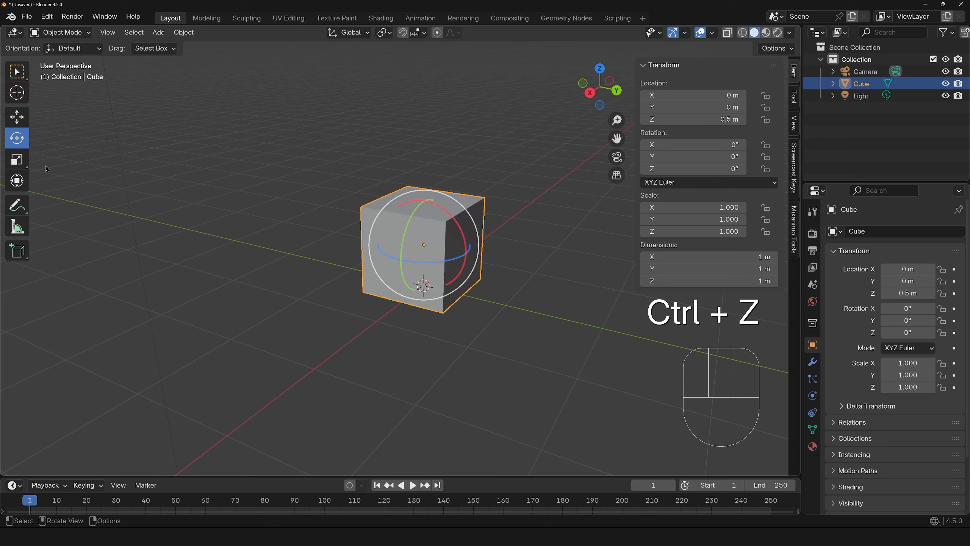
Try scaling the cube to about 2.33 along Z and about 3.12 along X with the Scale tool, undoing each change
click(16, 159)
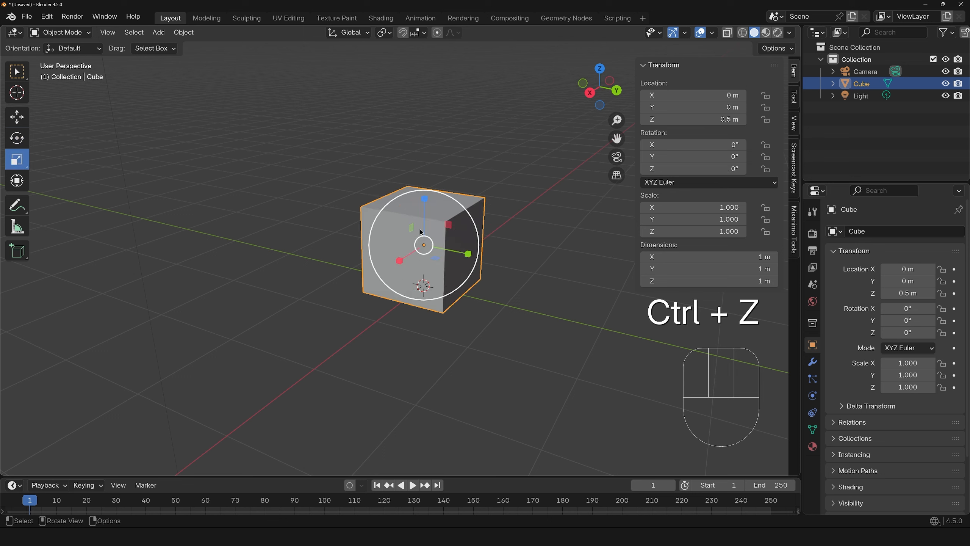
drag(424, 199, 427, 132)
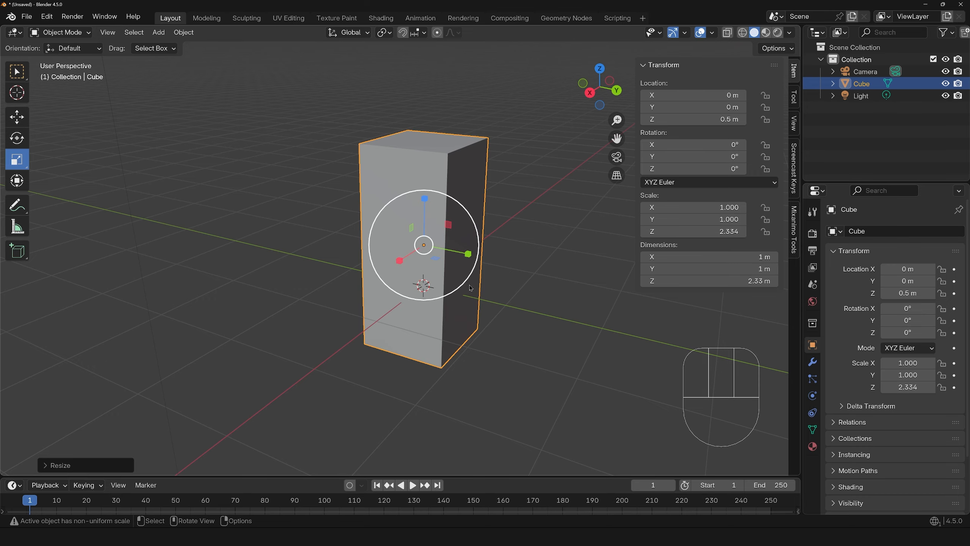
key(ctrl+z)
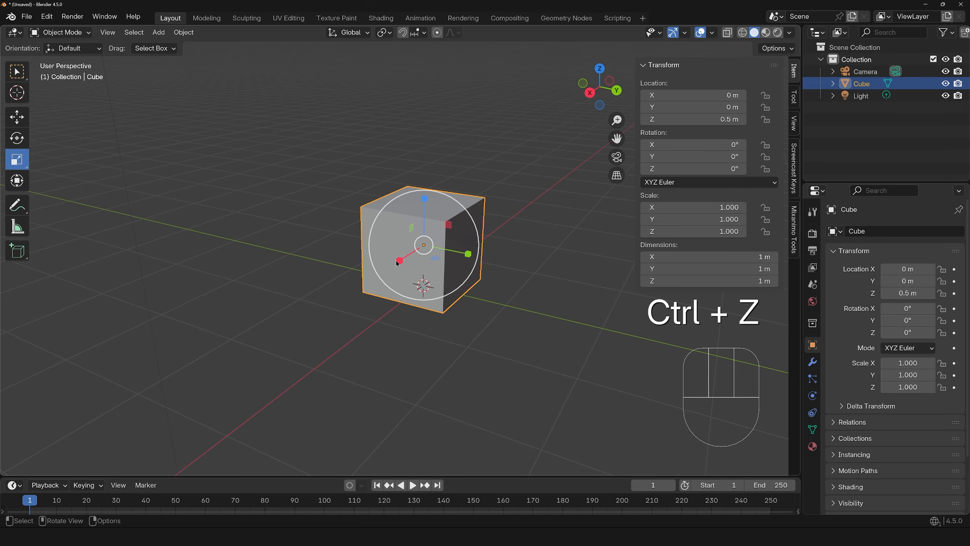
drag(397, 263, 358, 324)
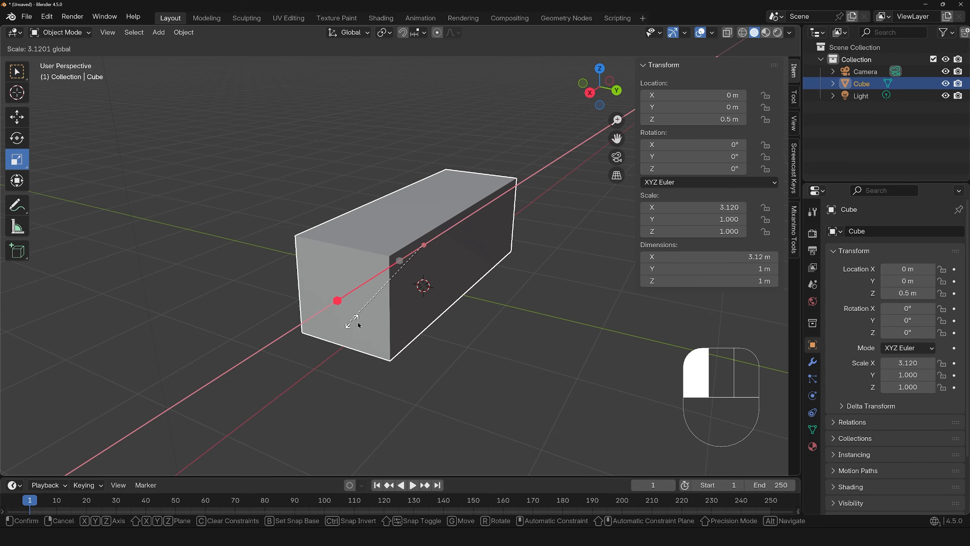
key(ctrl+z)
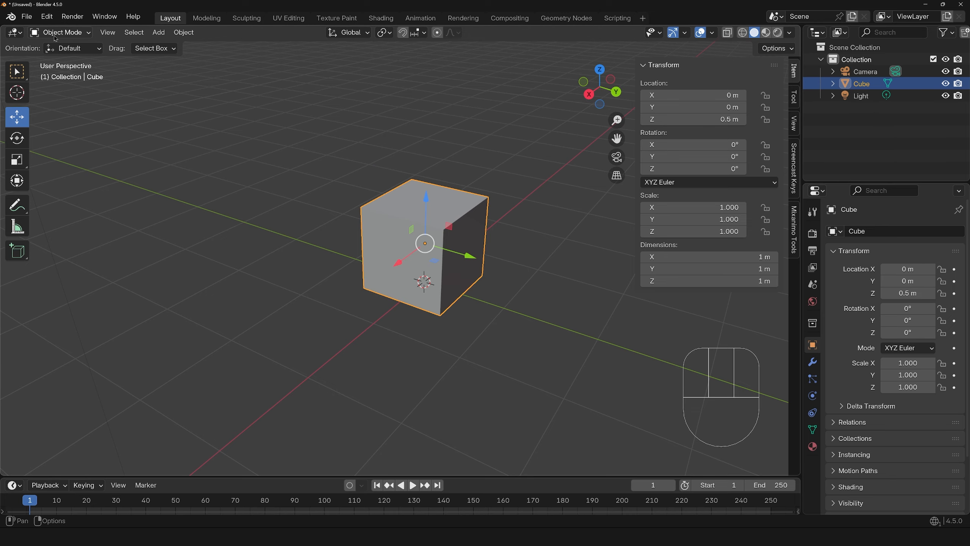
Switch the cube back and forth between Edit Mode and Object Mode, finishing in Object Mode
click(73, 37)
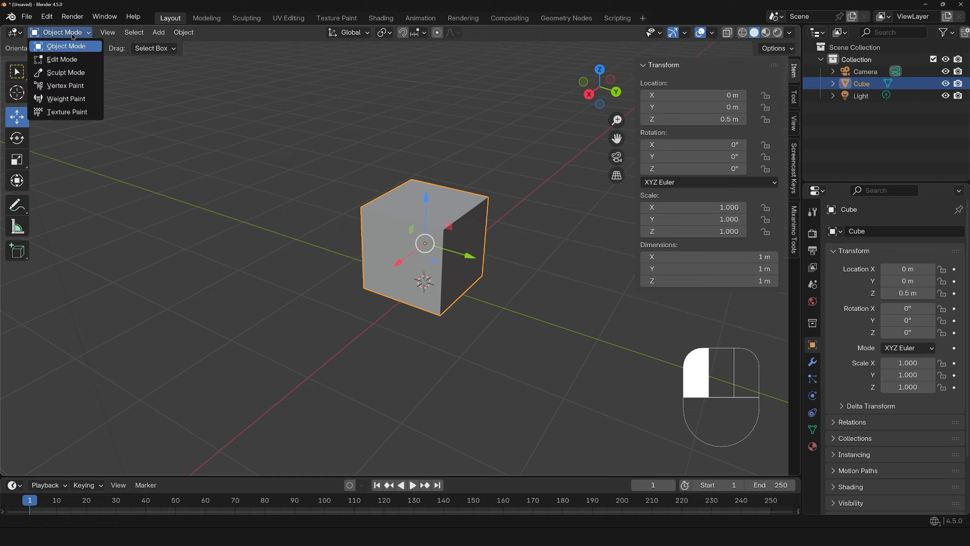
click(73, 61)
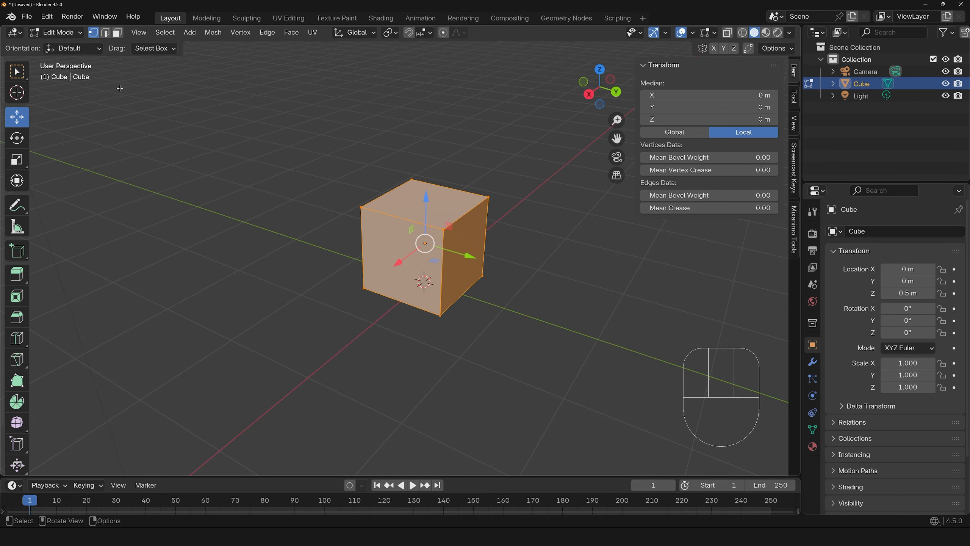
click(57, 32)
click(67, 47)
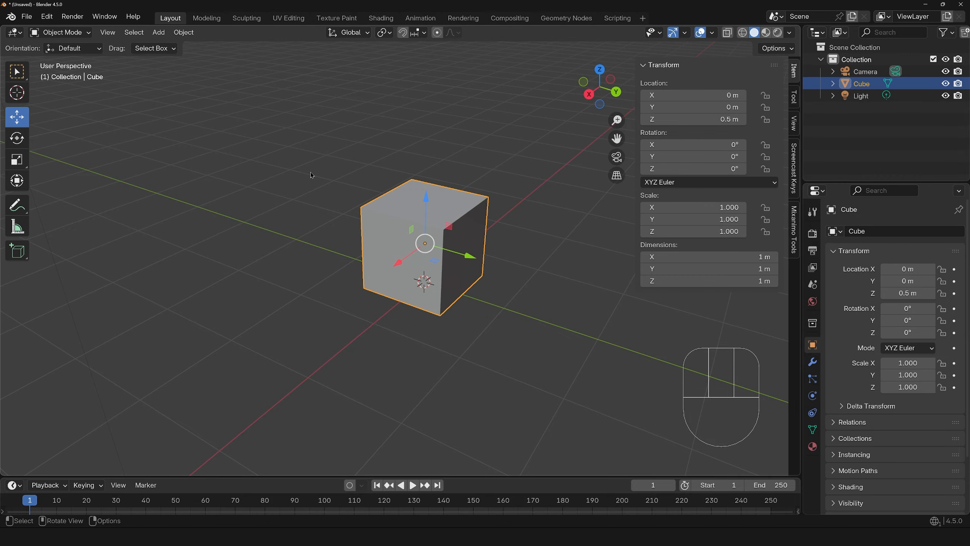
key(Tab)
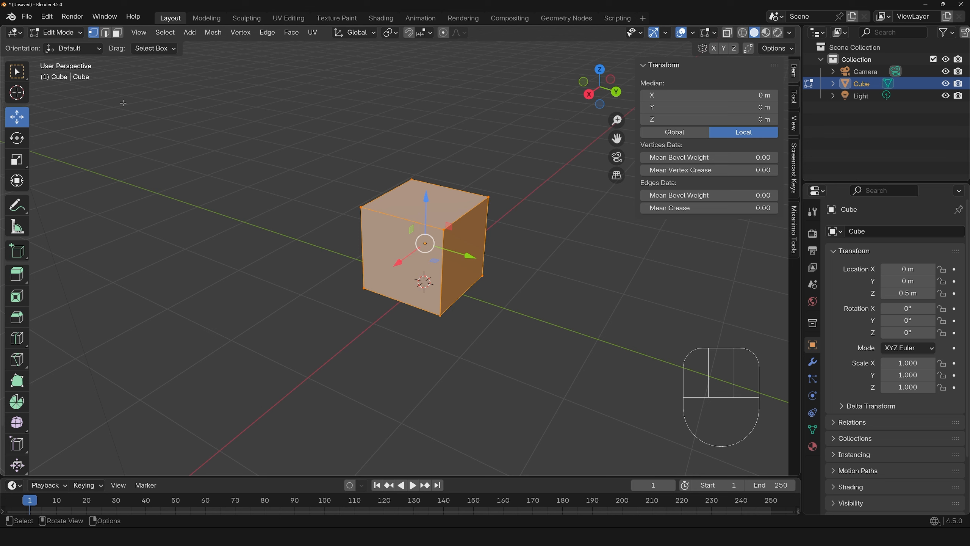
key(Tab)
key(Tab)
key(Tab)
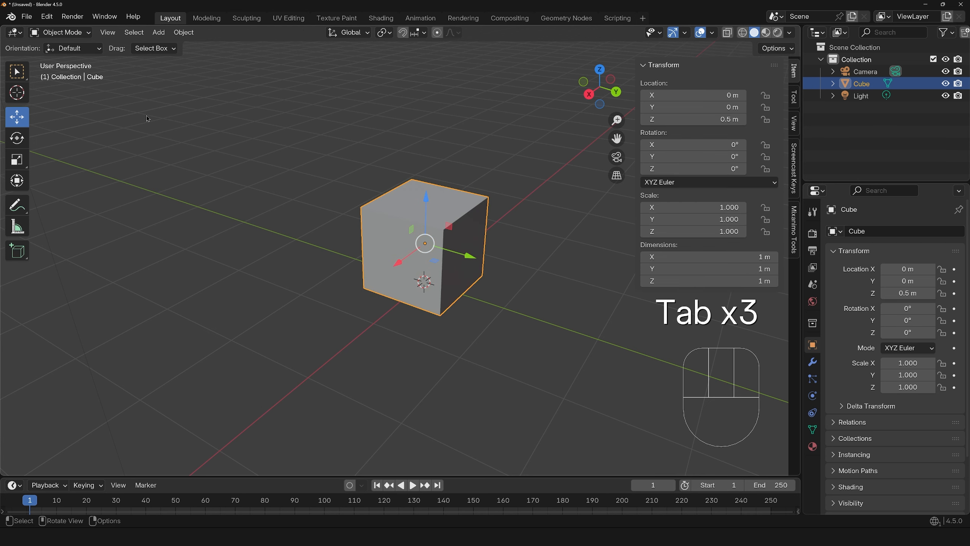
Enter Edit Mode with vertex selection, deselect everything, and box-select the cube's upper corner vertex at X 0.5 m, Y -0.5 m
key(Tab)
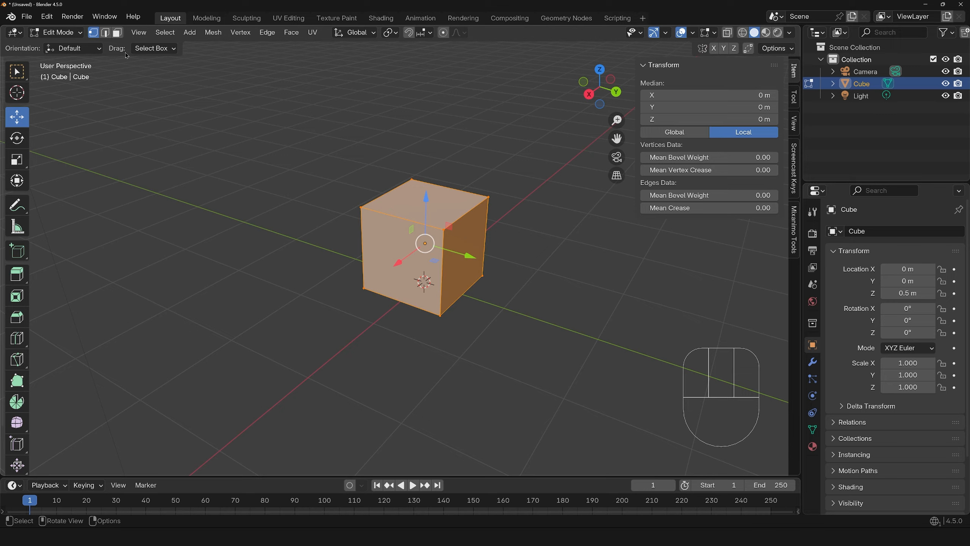
click(97, 34)
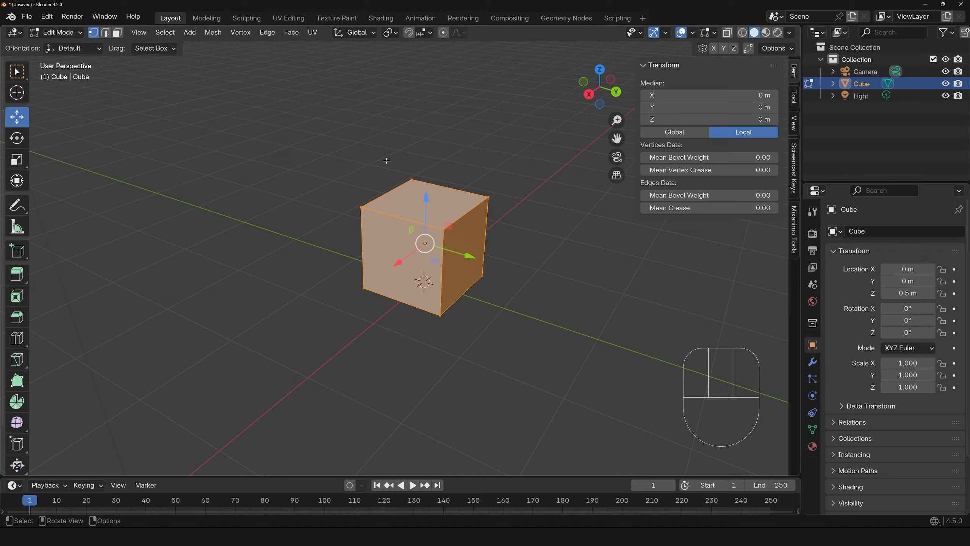
click(332, 156)
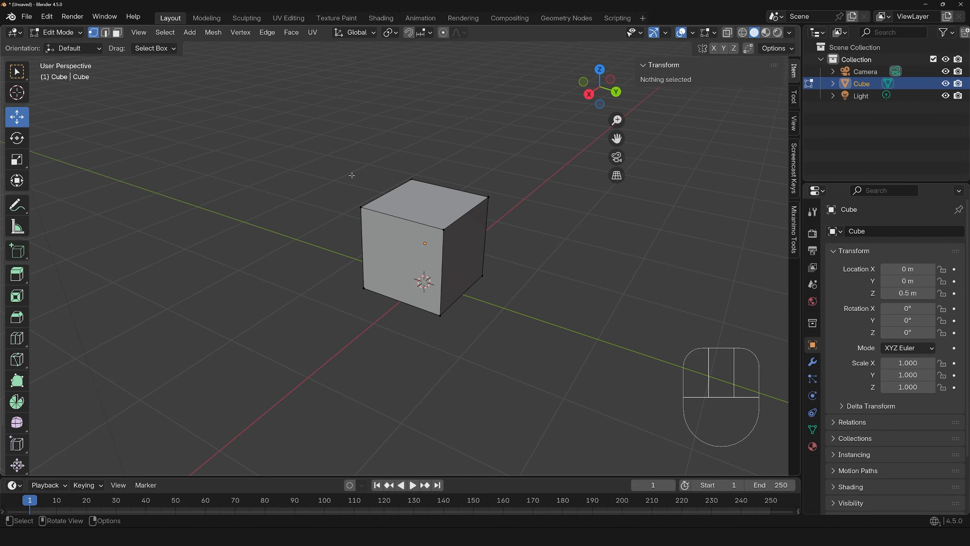
drag(316, 183, 369, 220)
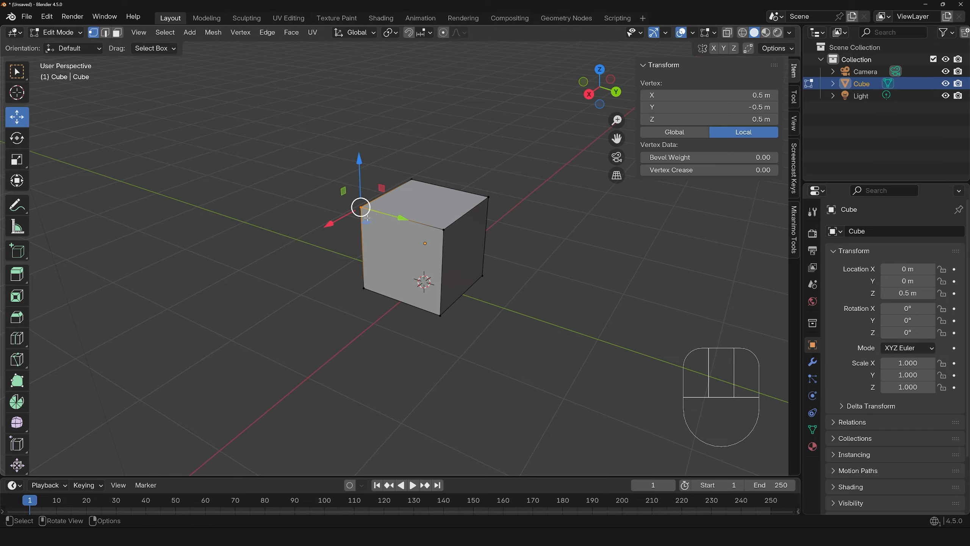
scroll(362, 209, up, 2)
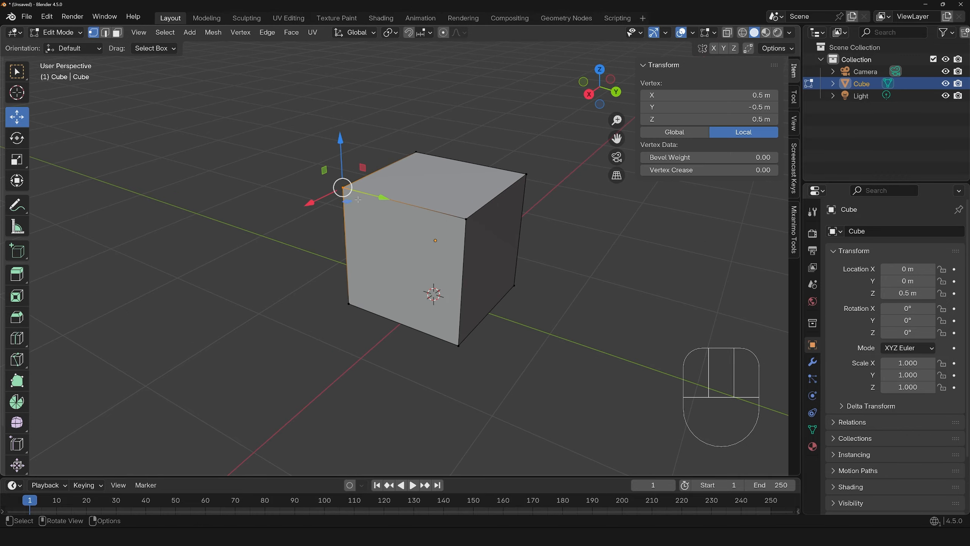
Lower the cube's two upper vertices at X 0.5 m along Z, to about 0.13 m and 0.15 m
drag(341, 141, 344, 189)
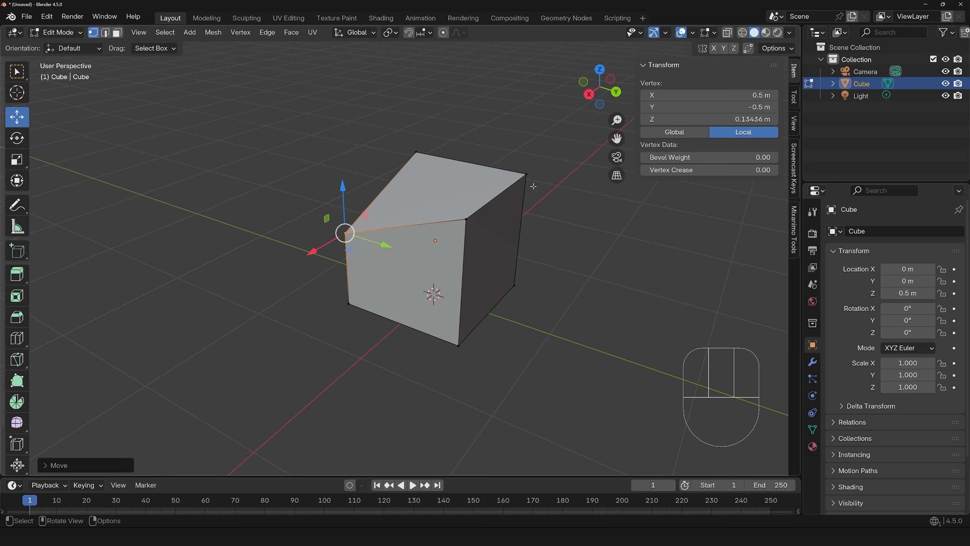
click(464, 219)
drag(469, 184, 462, 223)
scroll(443, 328, down, 3)
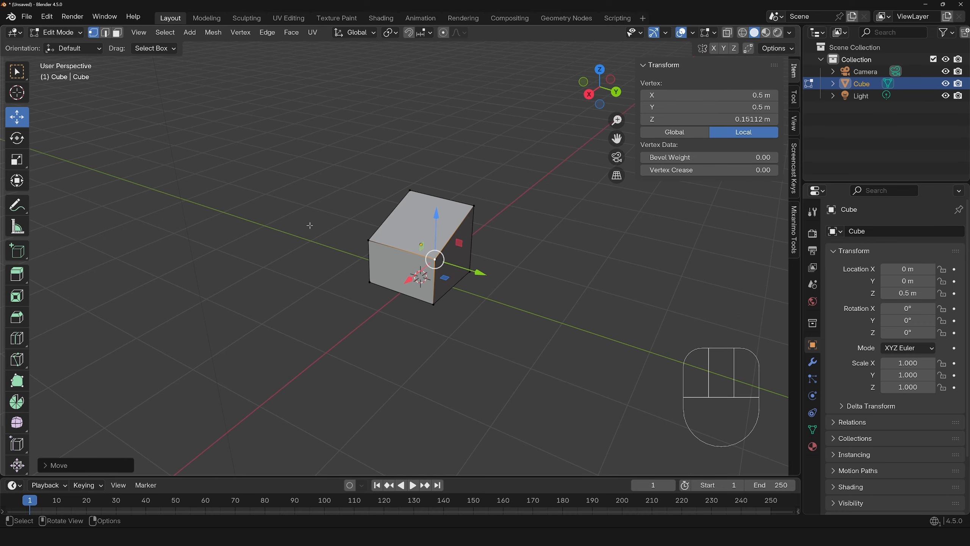
Return to Object Mode and examine the cube's sloped shape up close
key(Tab)
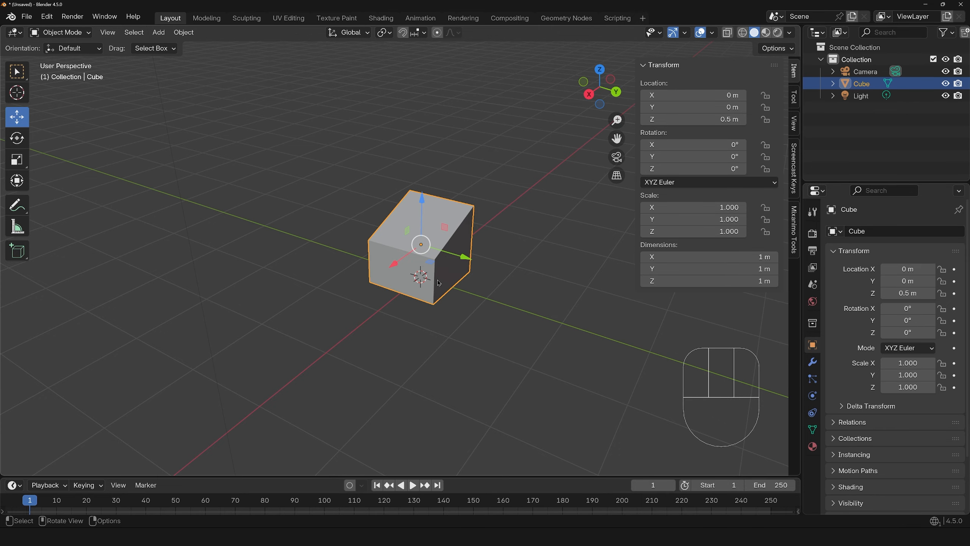
middle_drag(403, 256, 424, 279)
scroll(439, 264, up, 3)
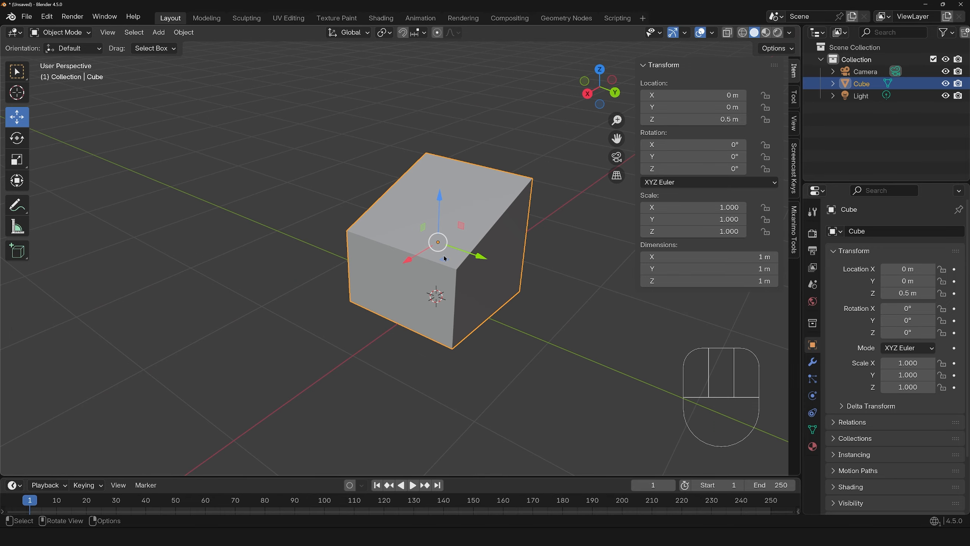
scroll(445, 265, down, 1)
shift+middle_drag(463, 281, 440, 288)
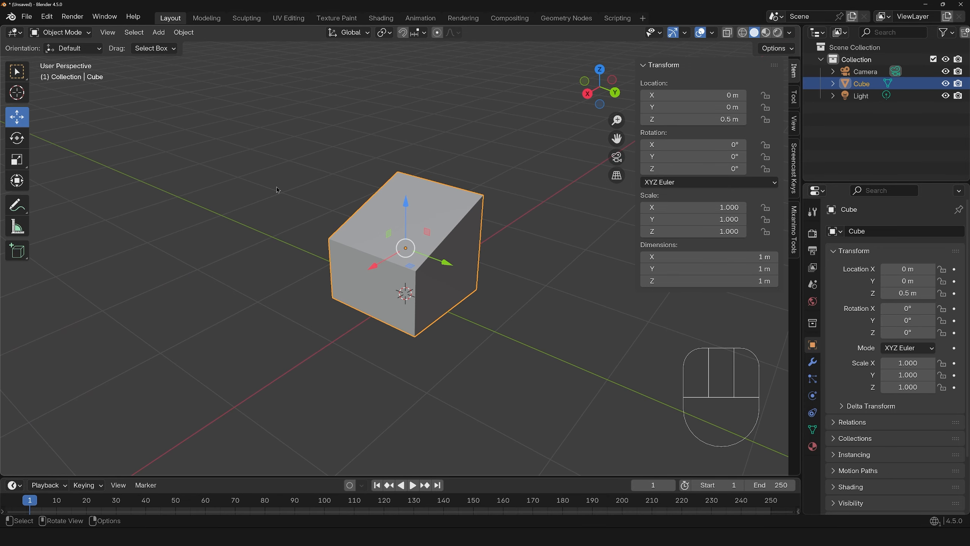
Enter Edit Mode and cycle through vertex, edge and face selection twice, finishing in face selection
key(Tab)
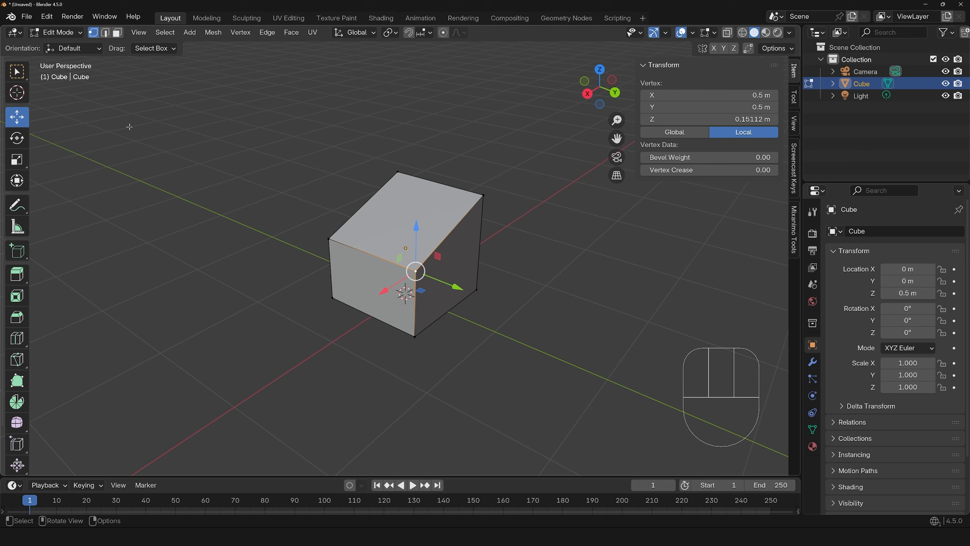
key(1)
key(2)
key(3)
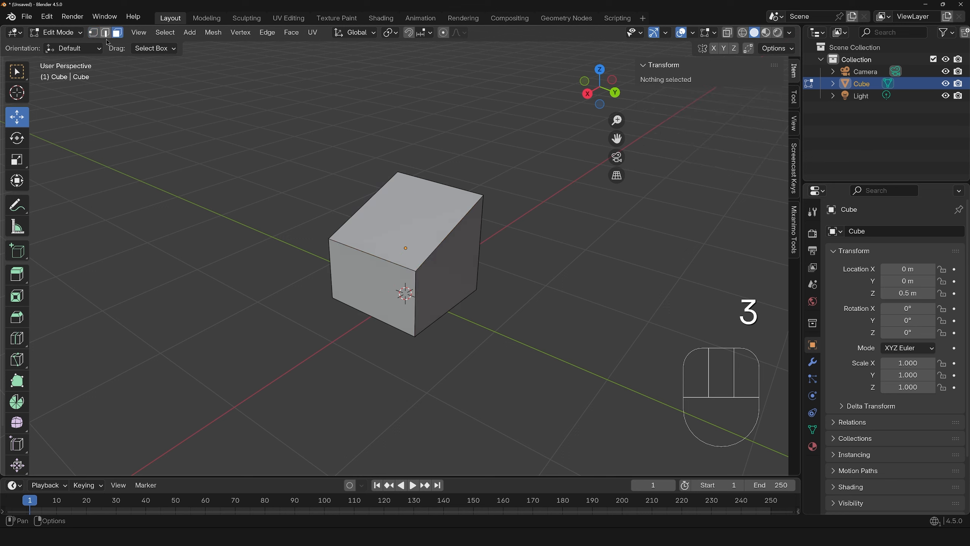
key(1)
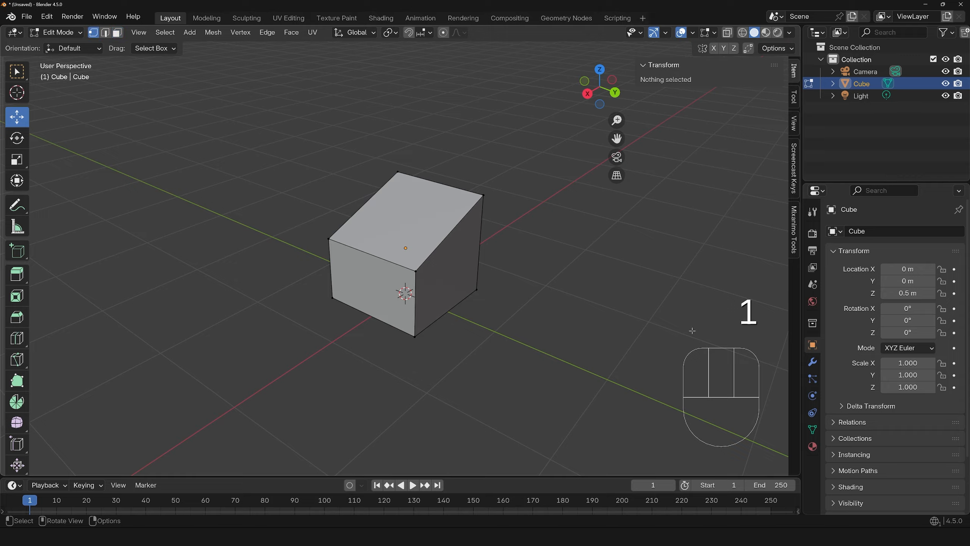
key(2)
key(3)
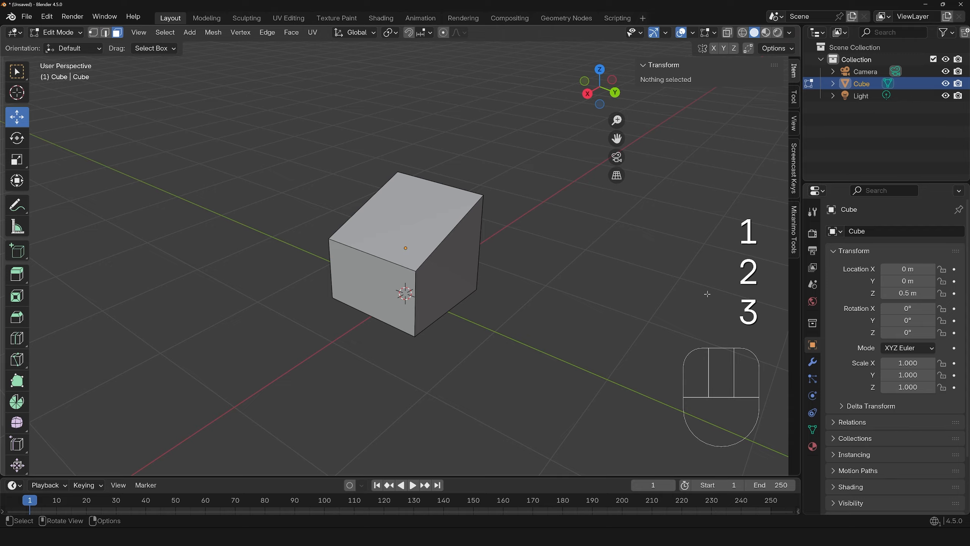
Lower the sloped top face to a median Z of about 0.02 m and move the X -0.5 m end face out to about X -1.49 m
click(422, 207)
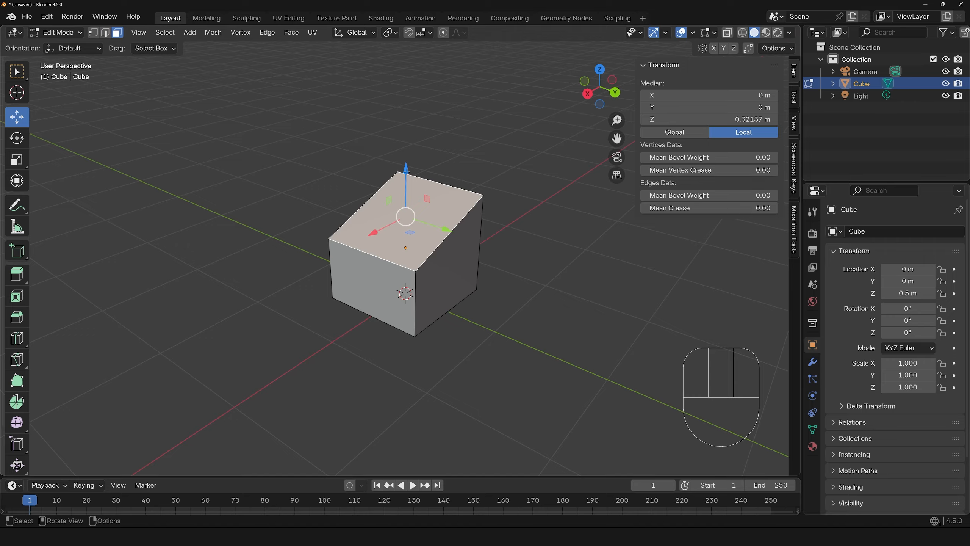
drag(407, 169, 413, 195)
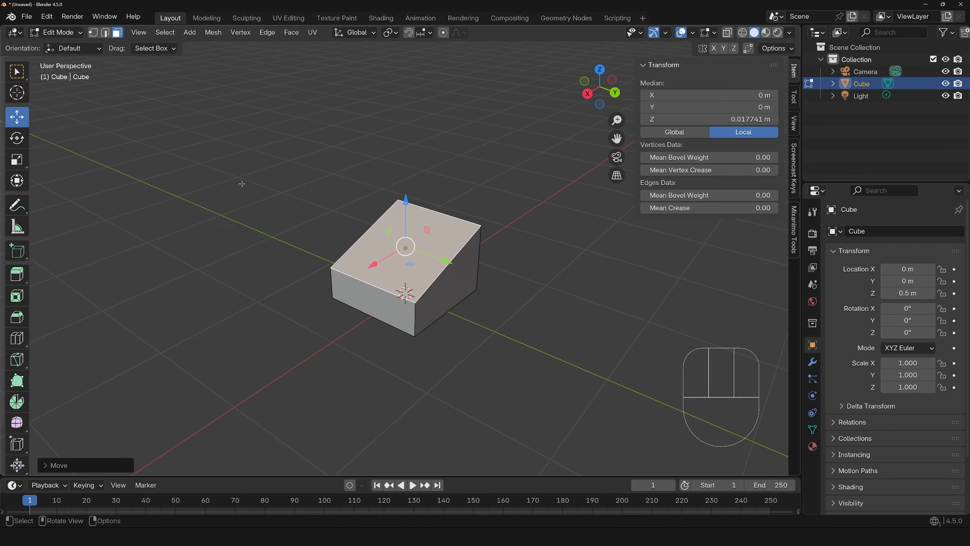
middle_drag(358, 260, 447, 297)
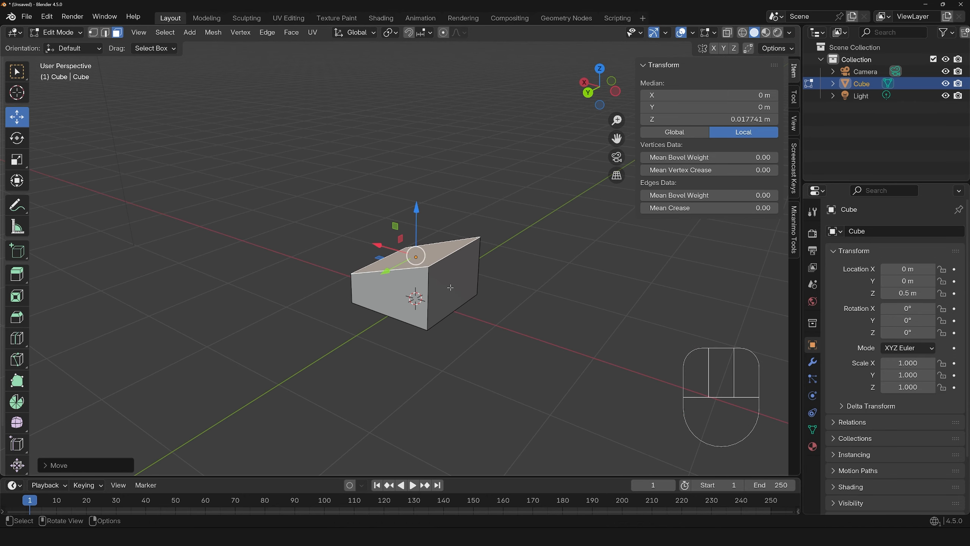
click(451, 288)
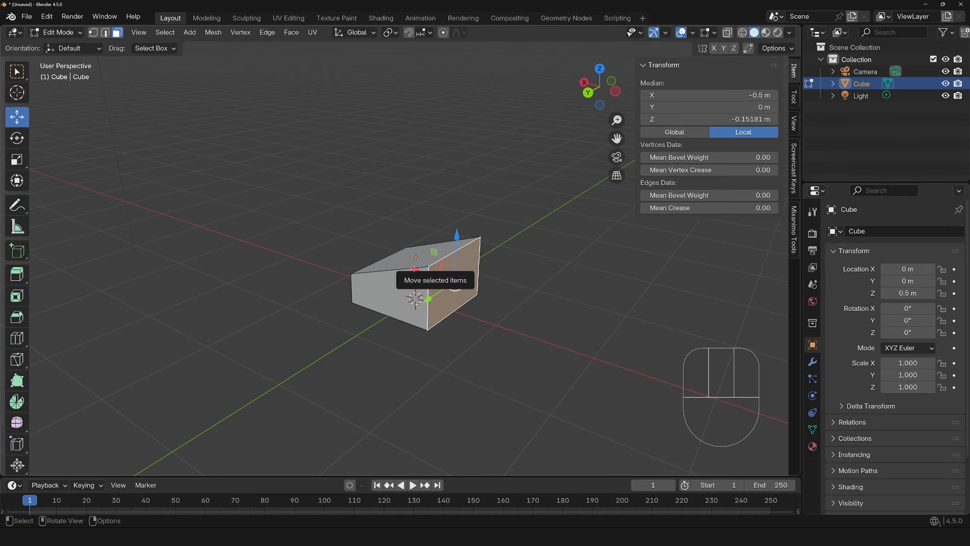
drag(417, 273, 508, 298)
middle_drag(507, 298, 455, 324)
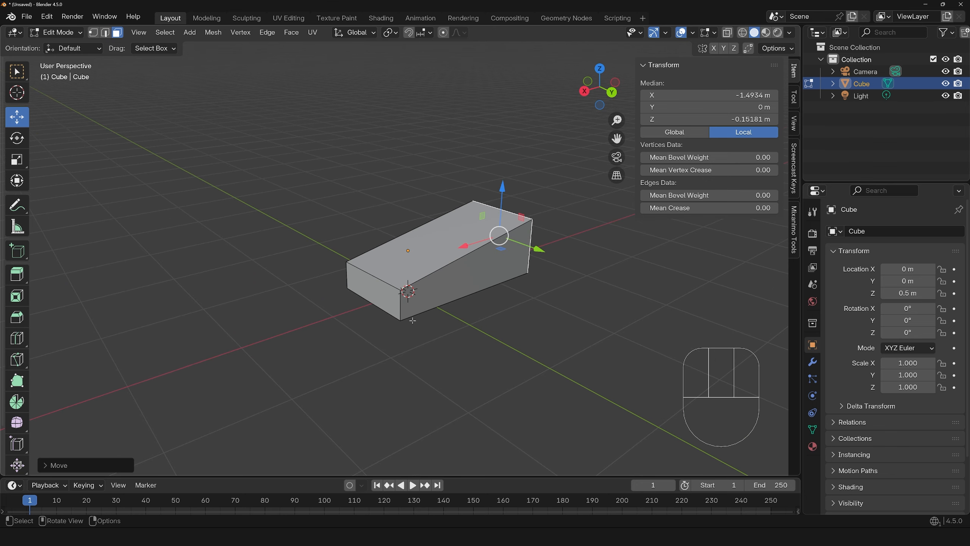
Extrude the low end face at X 0.5 m outward in two segments, and the outermost segment's top face upward in two segments
click(372, 290)
shift+middle_drag(400, 334, 385, 319)
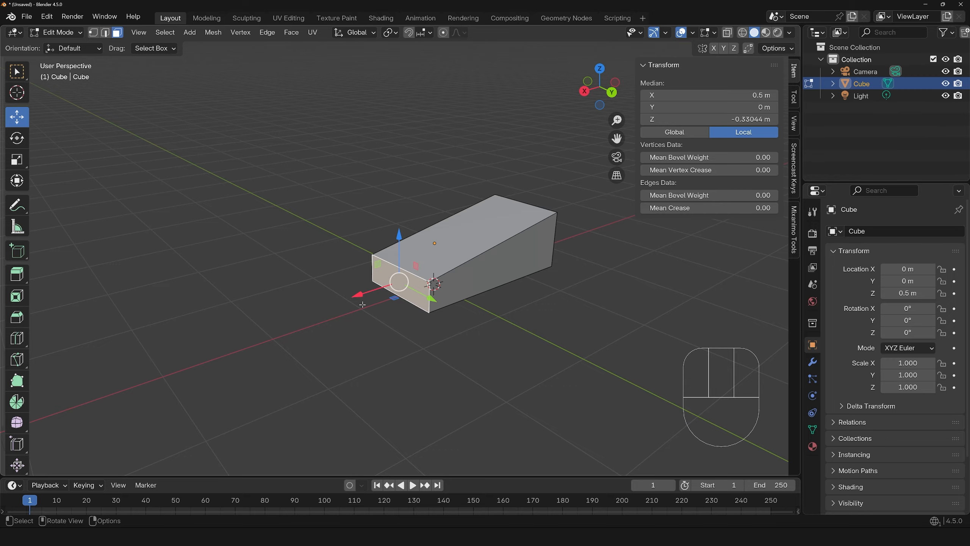
key(n)
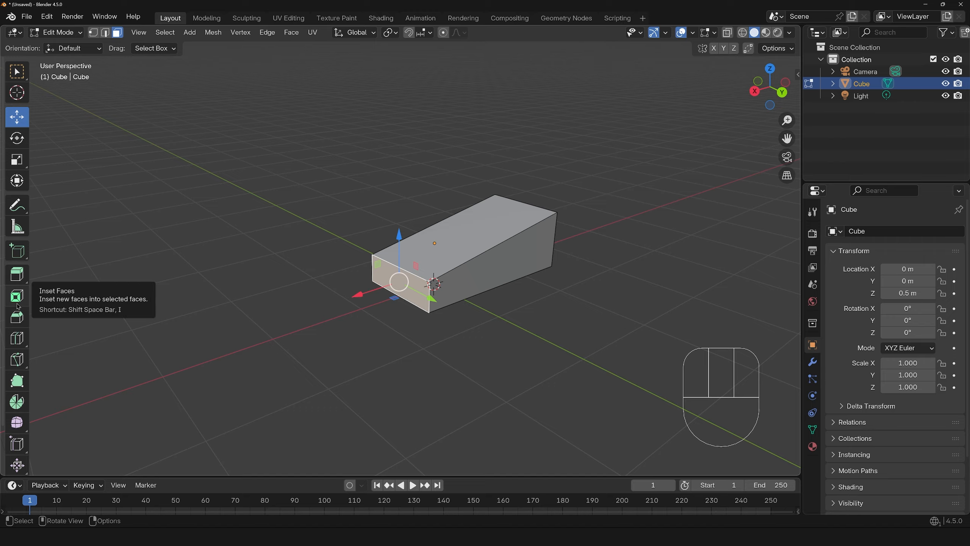
click(16, 275)
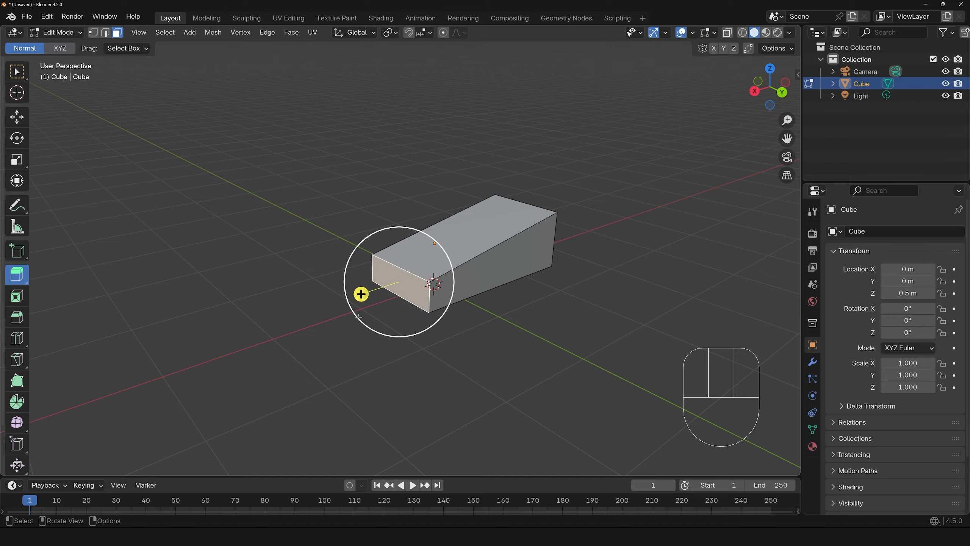
drag(361, 294, 181, 343)
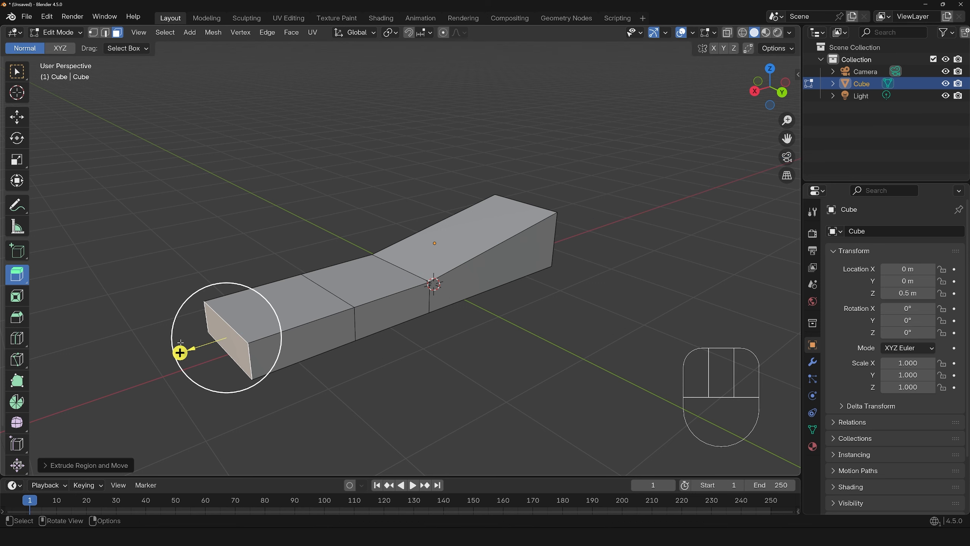
click(298, 294)
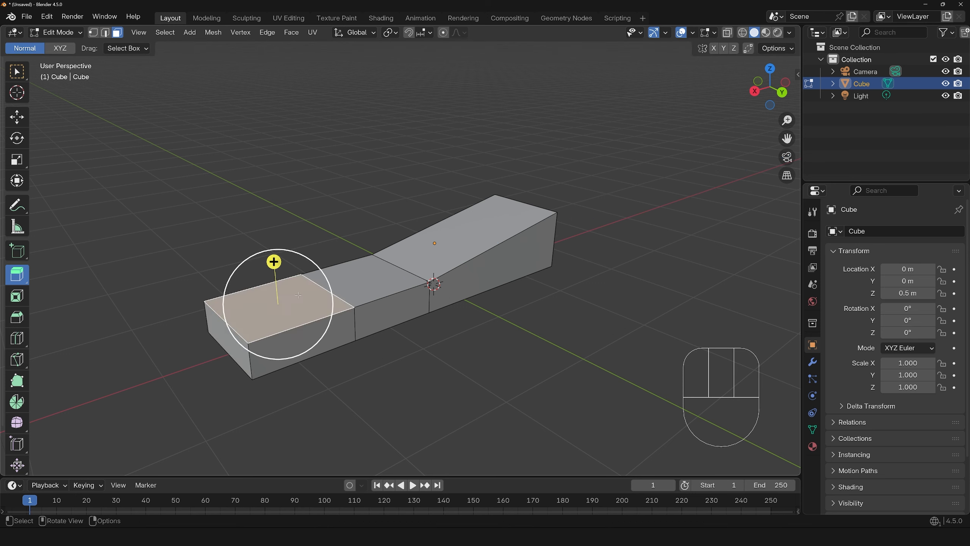
drag(281, 268, 258, 103)
Extrude the tower's upper inner side face horizontally over the base, and extrude the new block's top face upward
middle_drag(401, 253, 307, 264)
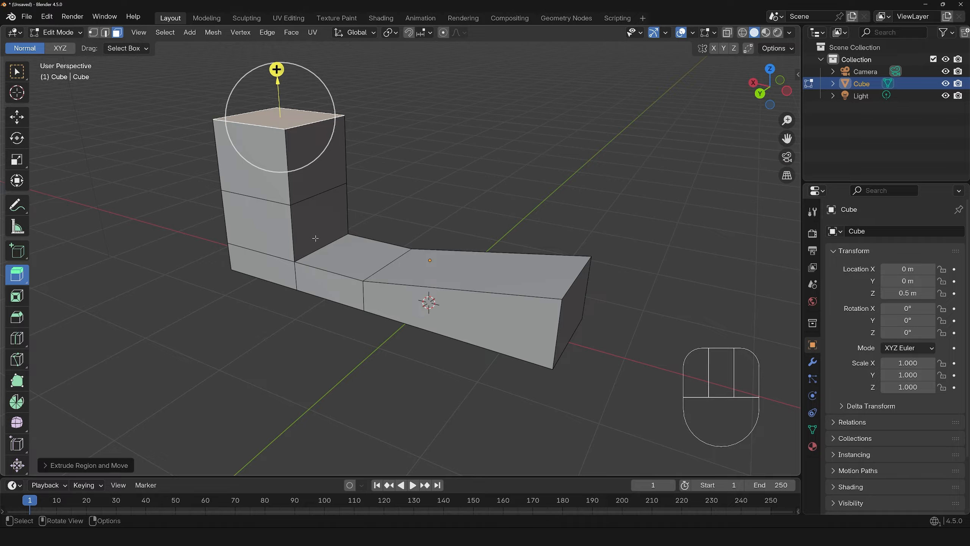
click(323, 158)
drag(356, 164, 448, 183)
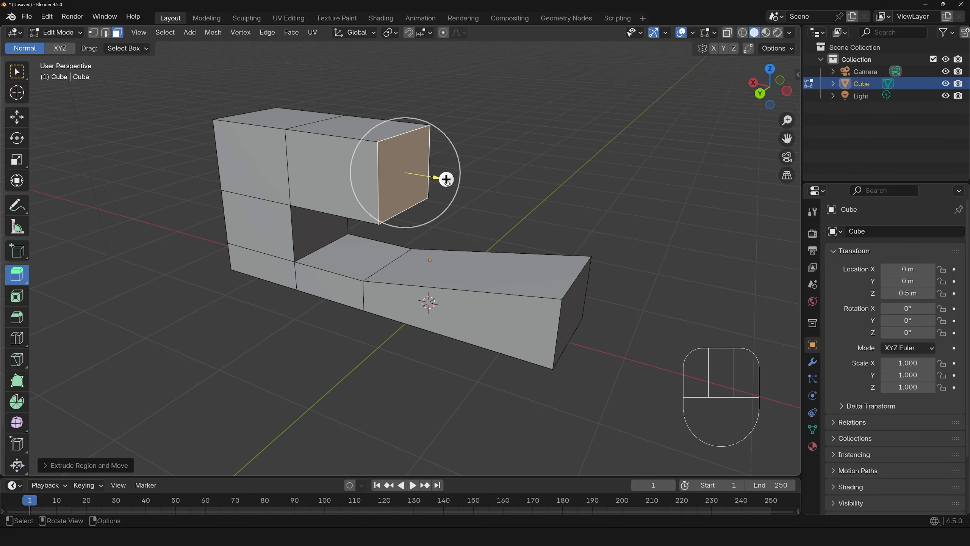
click(356, 105)
drag(358, 80, 358, 29)
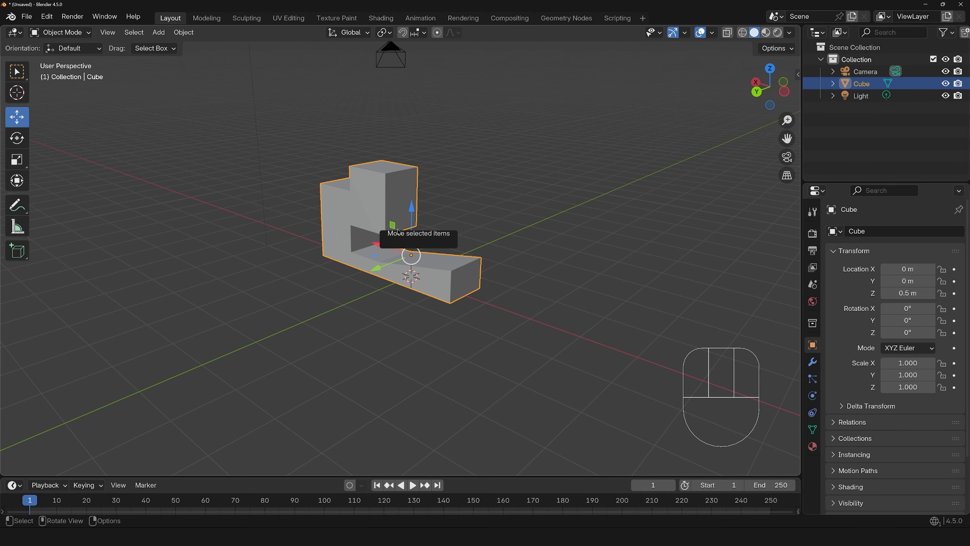
Delete the cube, camera and light in Object Mode, and add a new cube mesh at the origin
key(Delete)
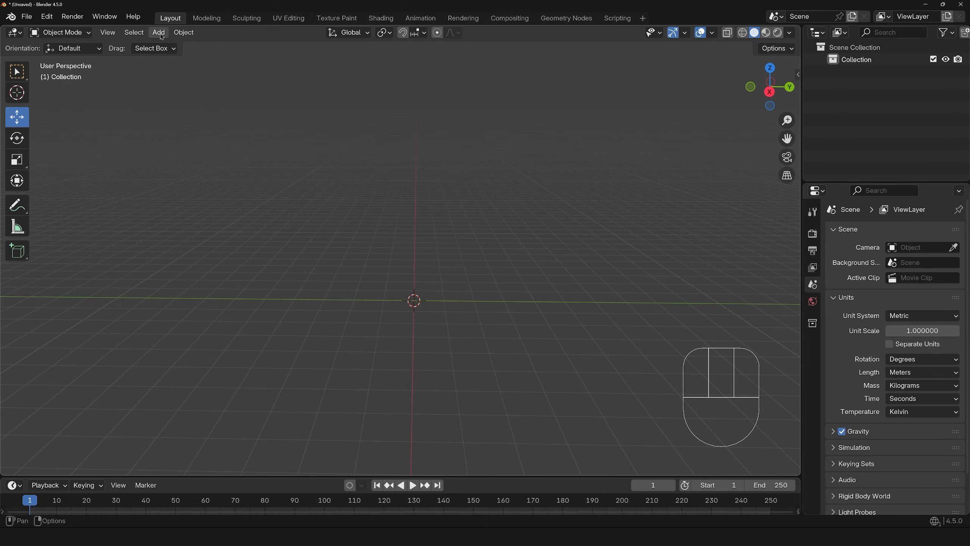
click(160, 34)
mouse_move(174, 51)
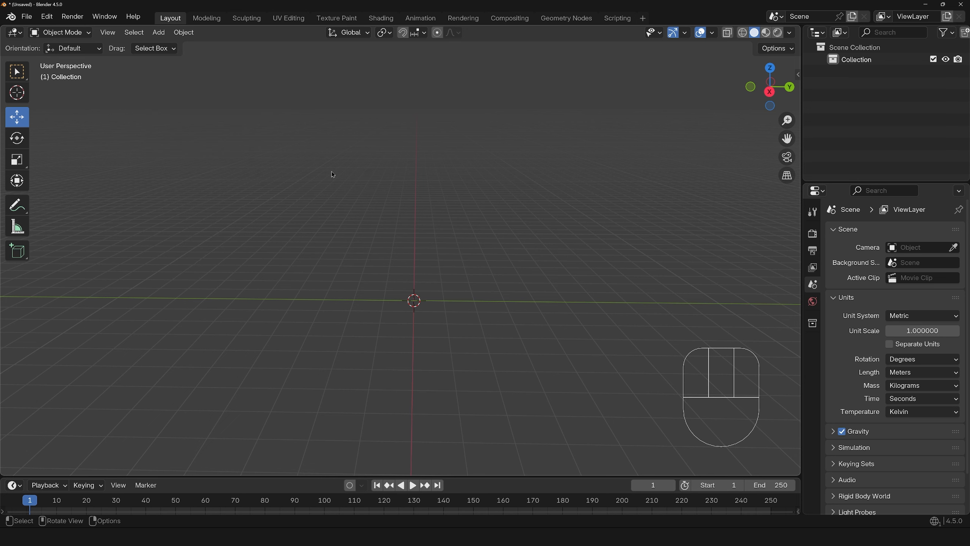
key(shift+a)
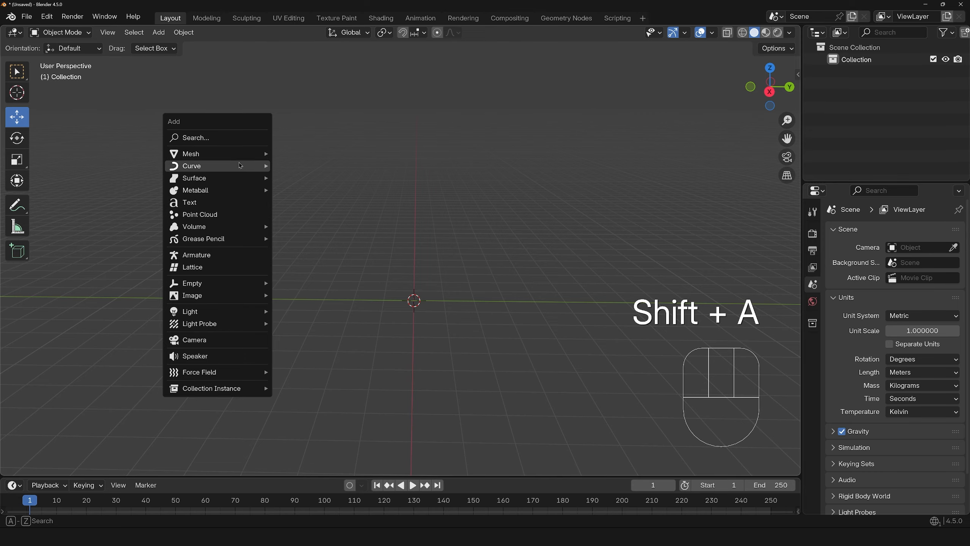
mouse_move(241, 157)
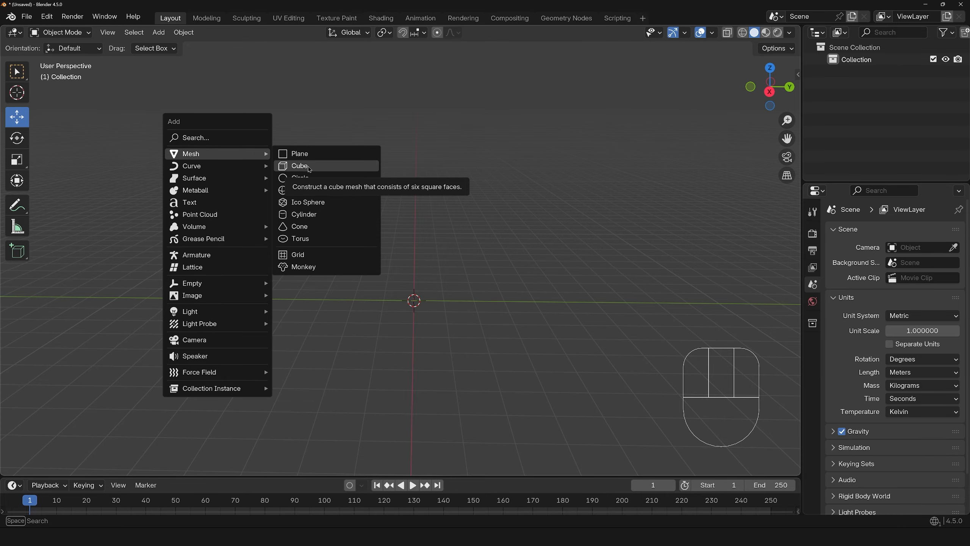
click(307, 167)
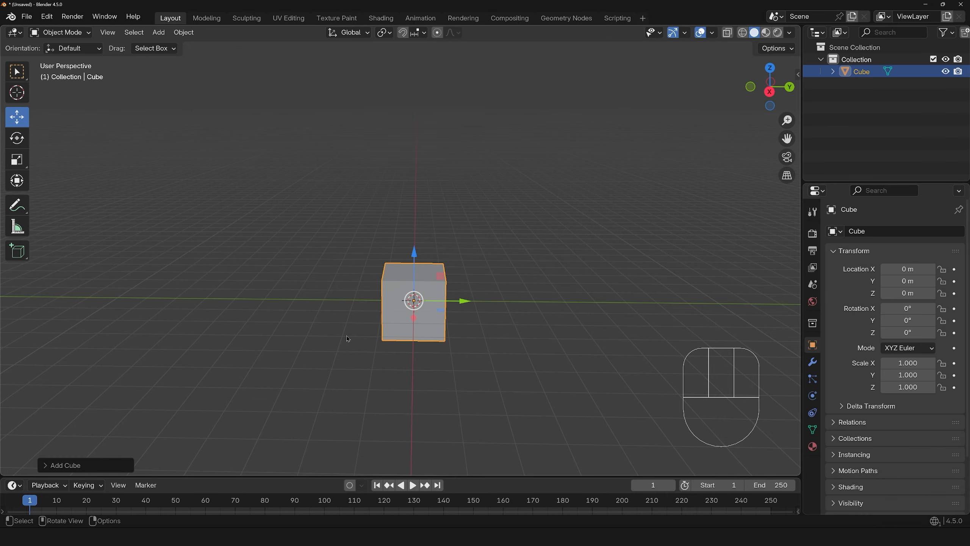
Set the new cube's dimensions to X 0.2 m, Y 3 m and Z 2.4 m
middle_drag(460, 370, 477, 367)
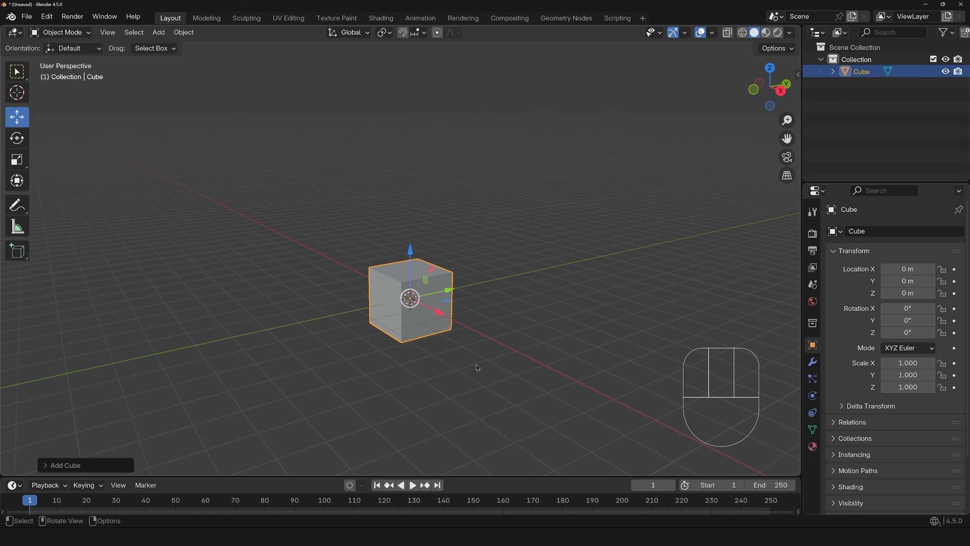
key(n)
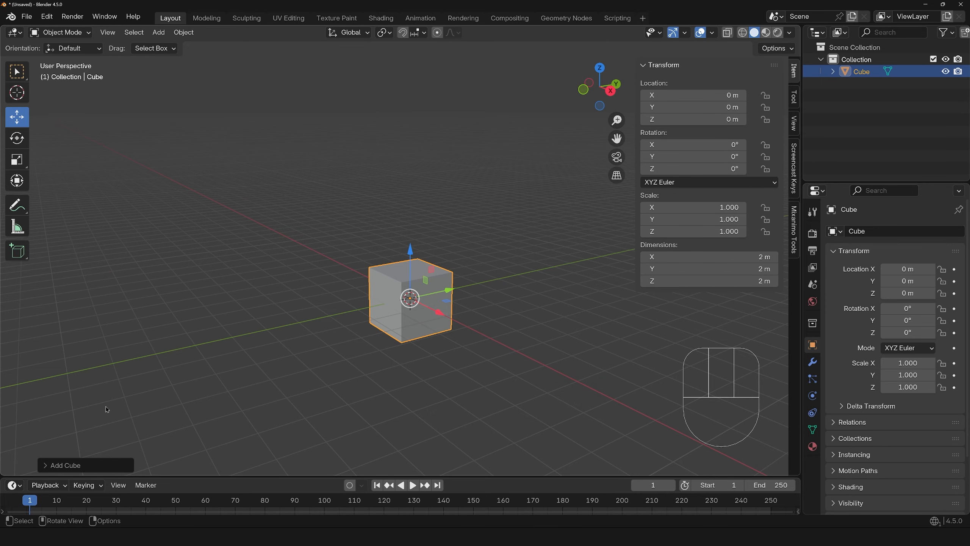
middle_drag(107, 409, 79, 420)
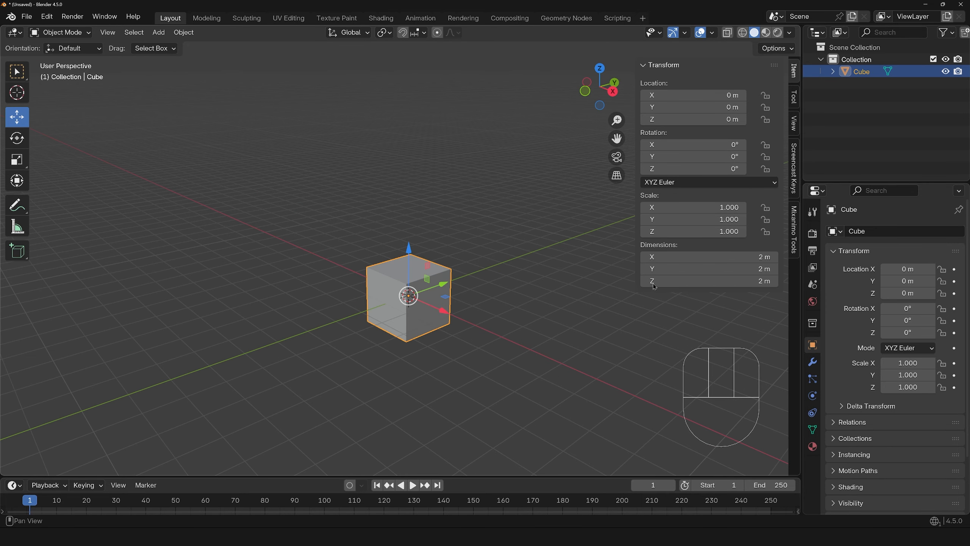
mouse_move(707, 256)
mouse_down()
mouse_move(730, 256)
mouse_move(695, 256)
mouse_up()
click(759, 257)
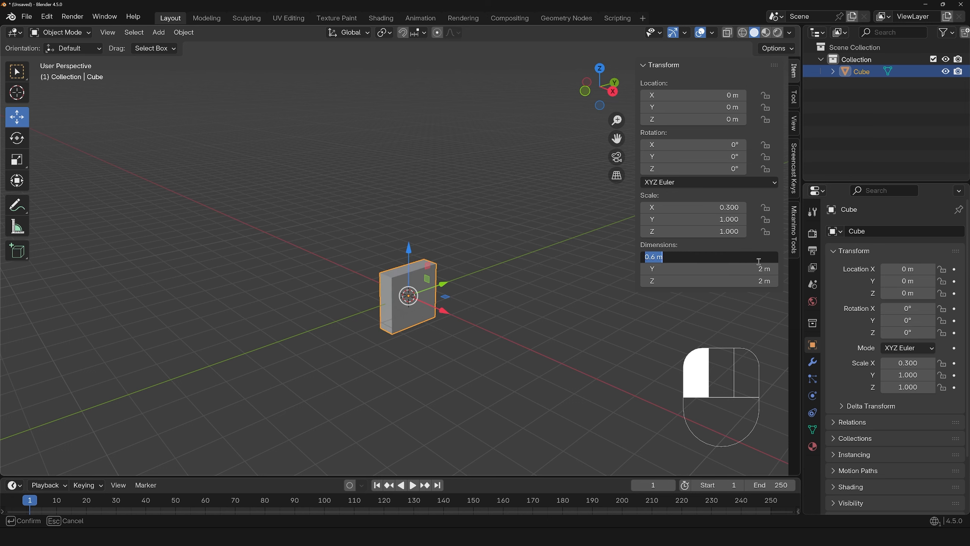
key(Return)
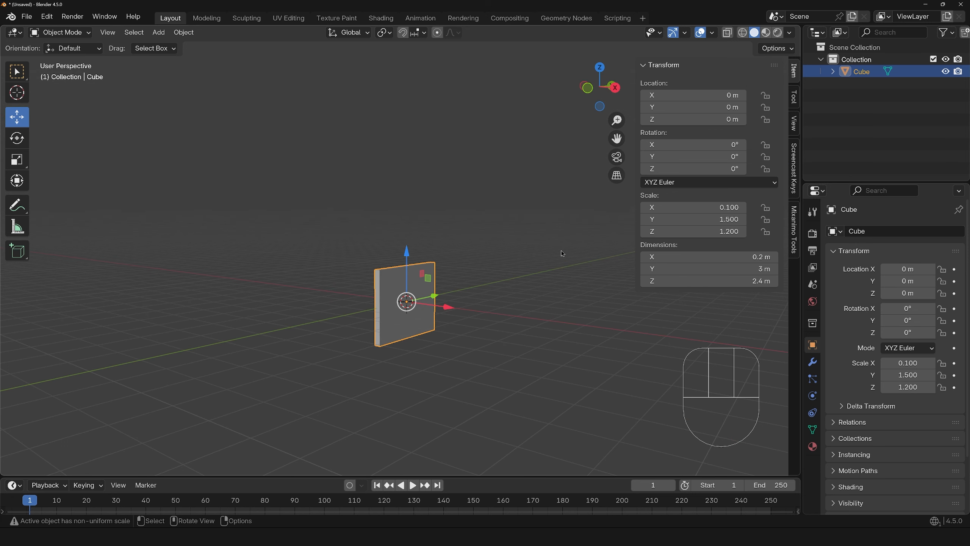
Raise the wall block by setting its Z location to 1.2 m
click(726, 119)
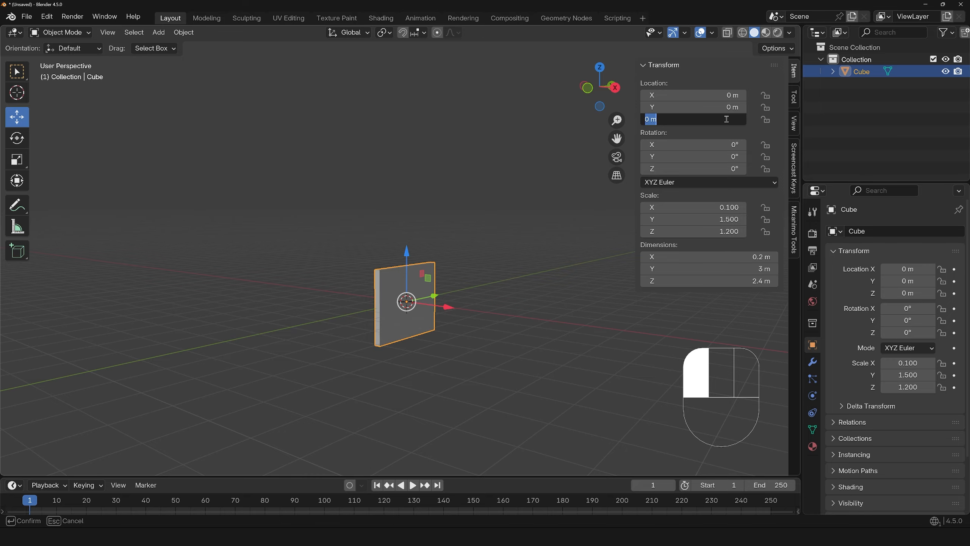
text(1.2)
key(Return)
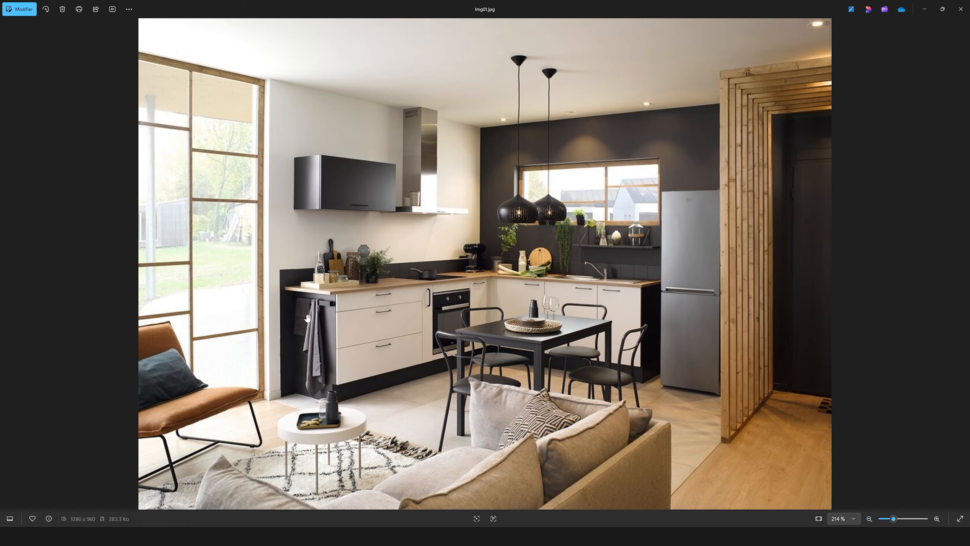
Switch to the image viewer and examine the kitchen area in the reference photo Img01.jpg up close
scroll(336, 322, up, 3)
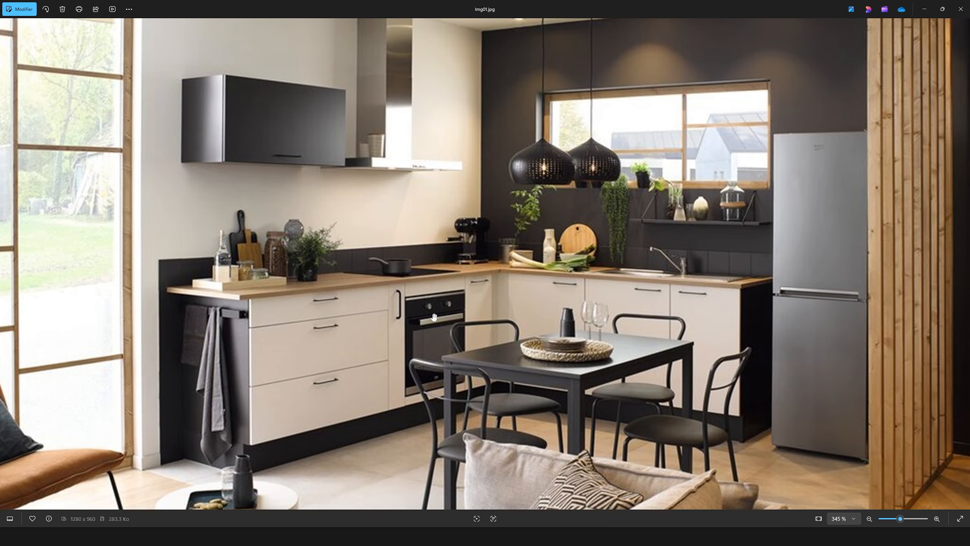
Examine the whole room in the reference photo Img01.jpg and in the next one, Img02.jpg
scroll(321, 332, down, 3)
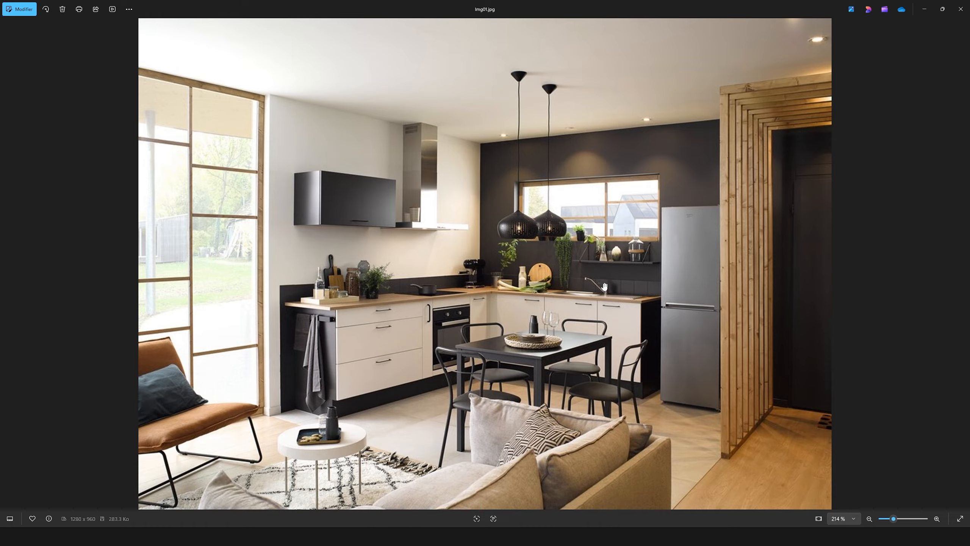
key(Right)
scroll(484, 287, up, 4)
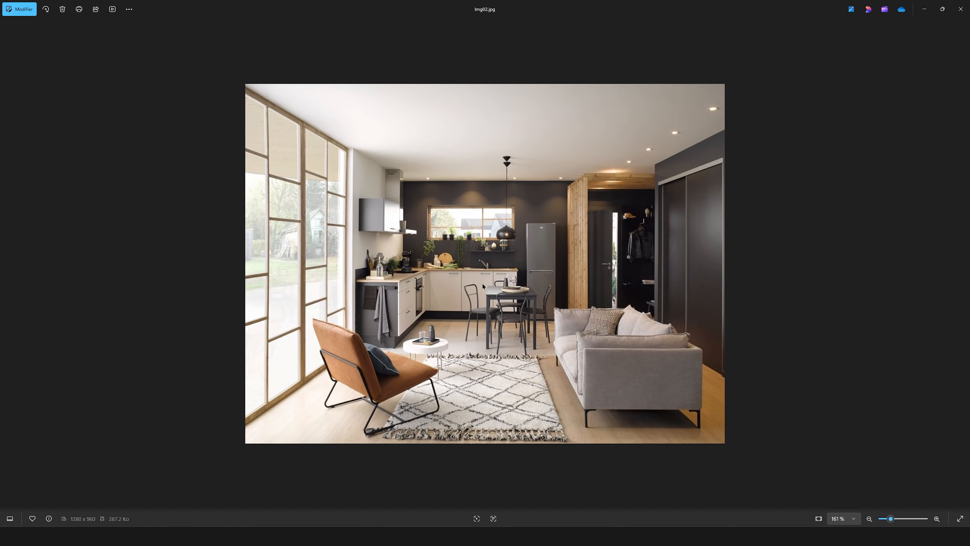
scroll(484, 286, up, 3)
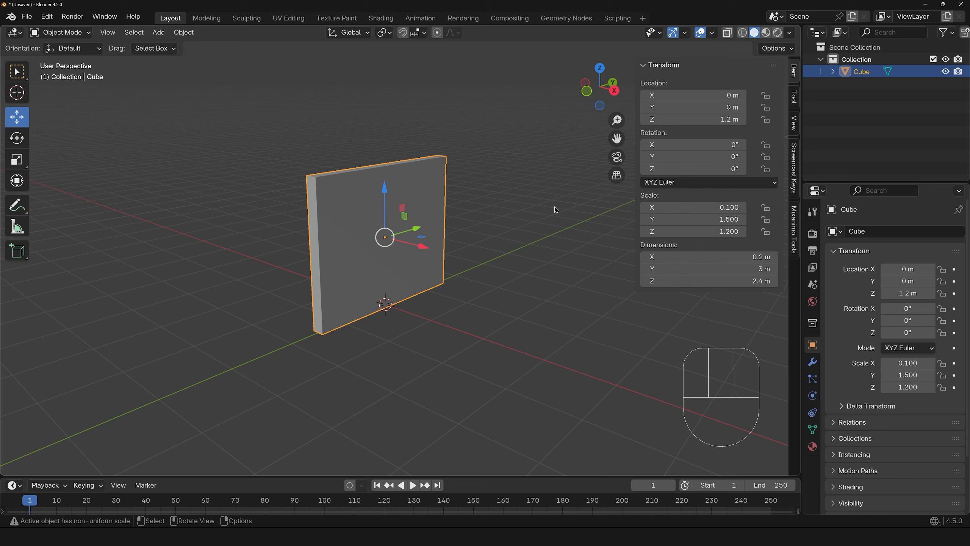
Switch back to Blender and set the wall's dimensions to Y 3.1 m and Z 2.6 m
click(747, 273)
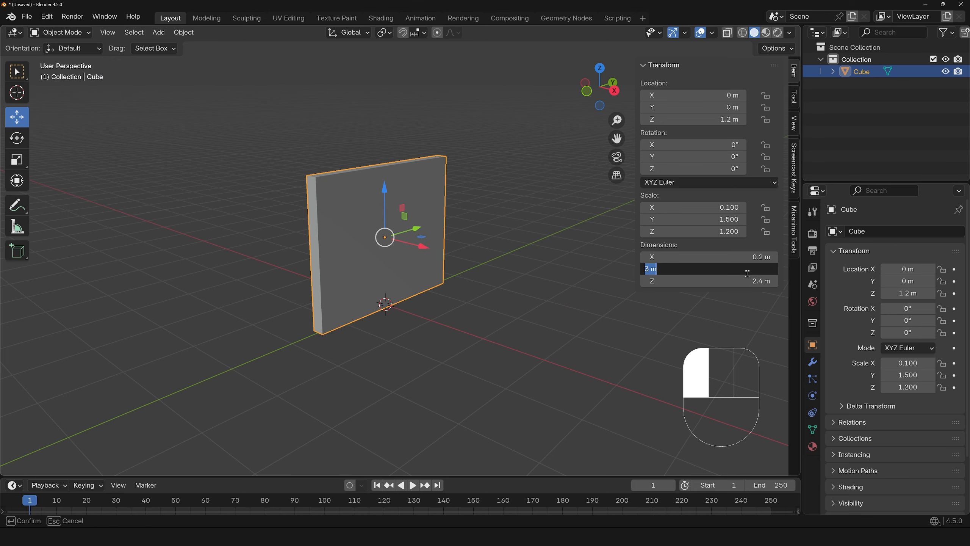
text(3.1)
key(Return)
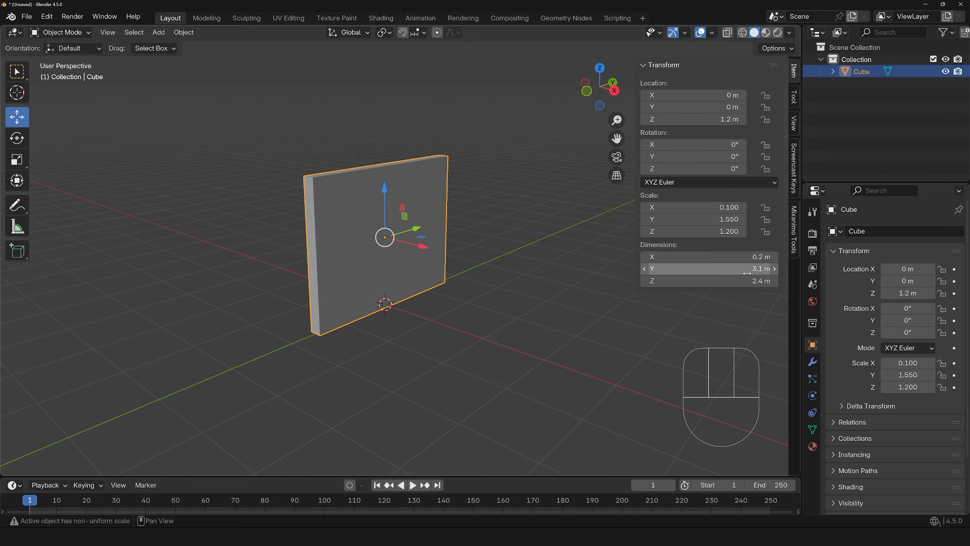
click(746, 281)
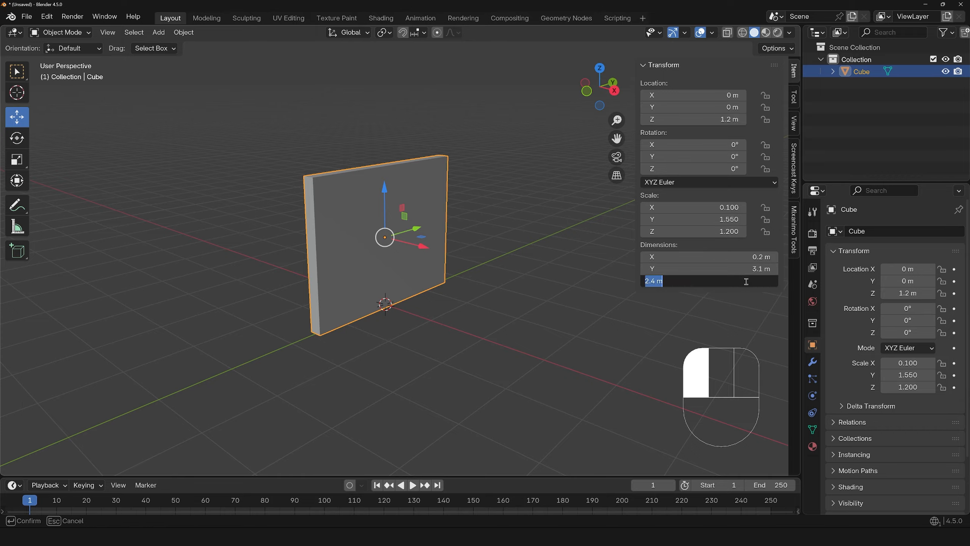
text(2.6)
key(Return)
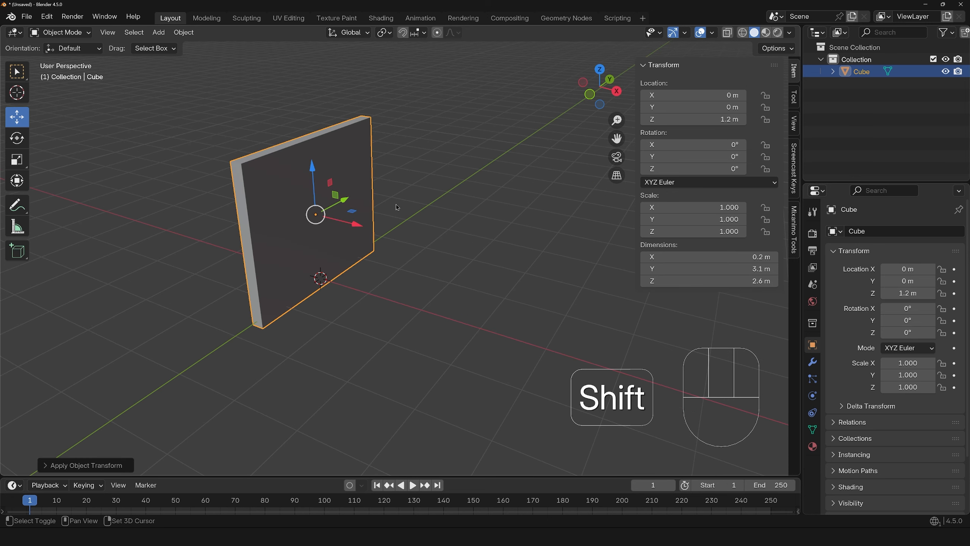
Duplicate the wall, placing the copy about 1.77 m along X, and rotate the copy 90° about Z
key(shift+d)
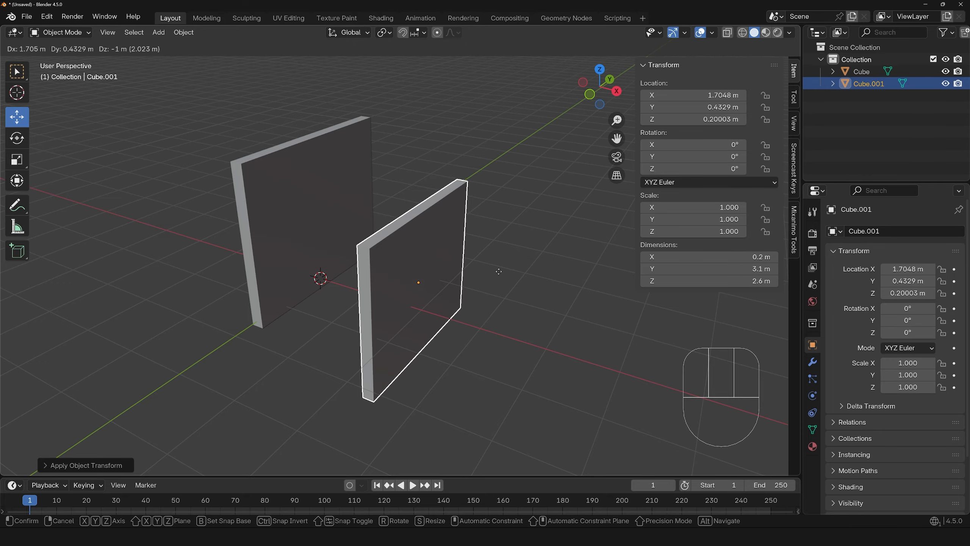
key(x)
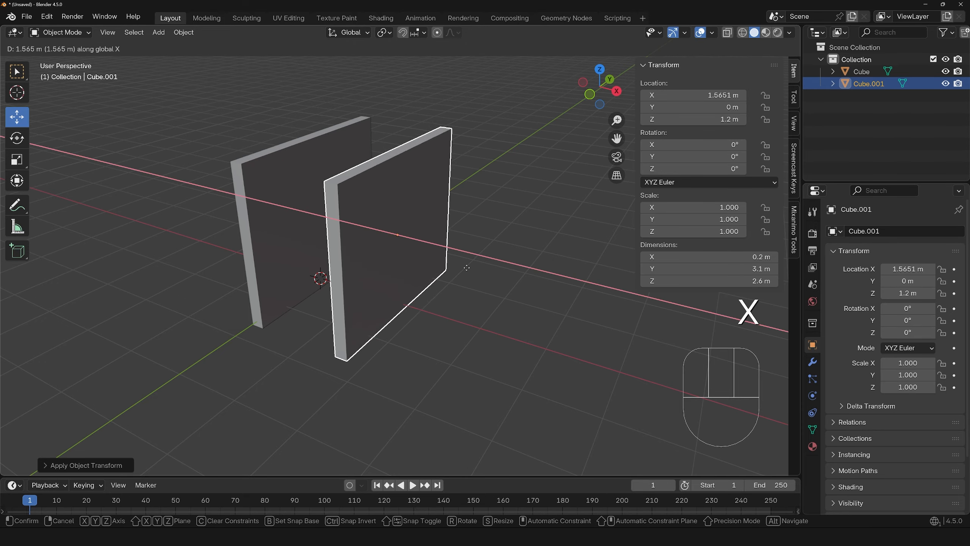
click(479, 275)
key(r)
drag(438, 259, 525, 245)
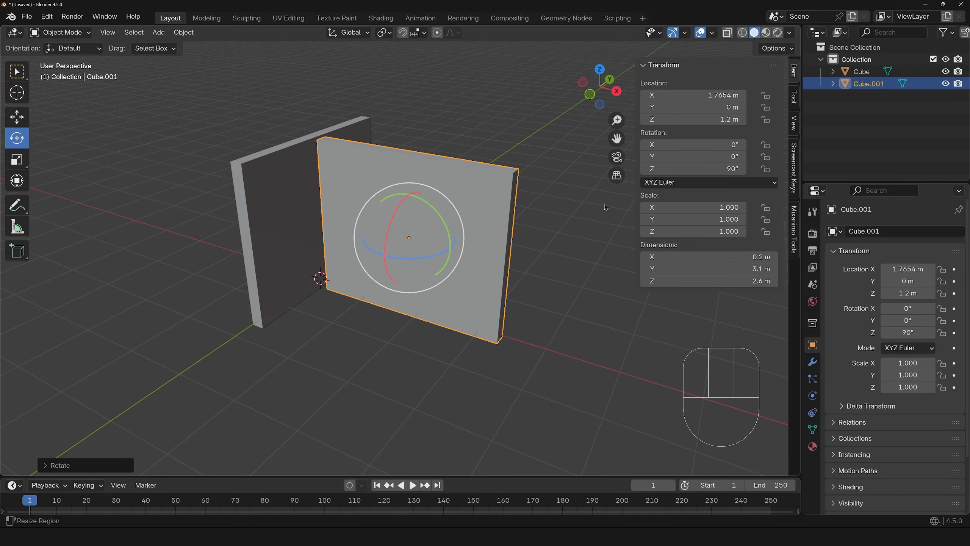
Move the rotated wall to the far end of the first wall, at about X 1.65 m and Y 1.65 m
middle_drag(310, 231, 100, 130)
click(16, 117)
drag(439, 254, 481, 149)
drag(490, 193, 482, 189)
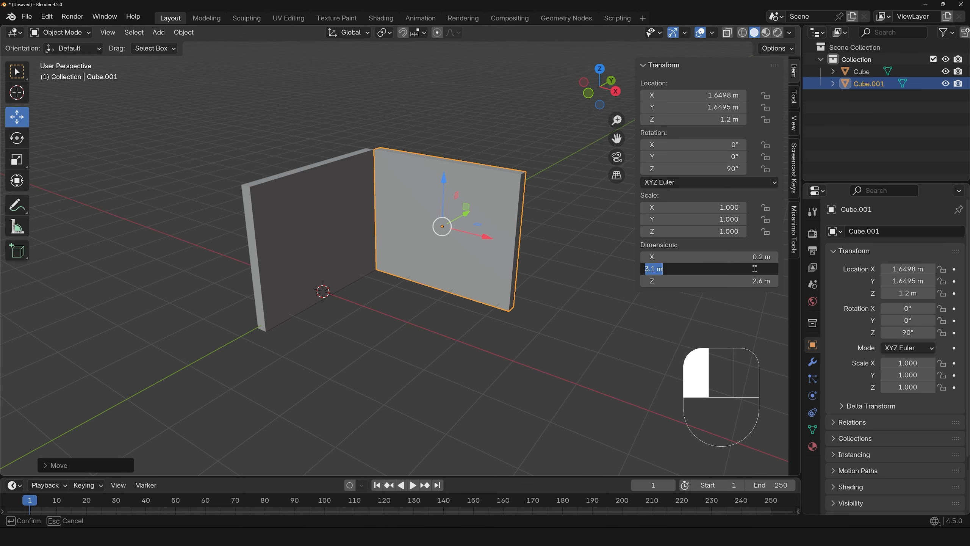
Set the back wall's Y dimension to 5.35 m and slide it along X until its end meets the corner
text(5.35)
key(Return)
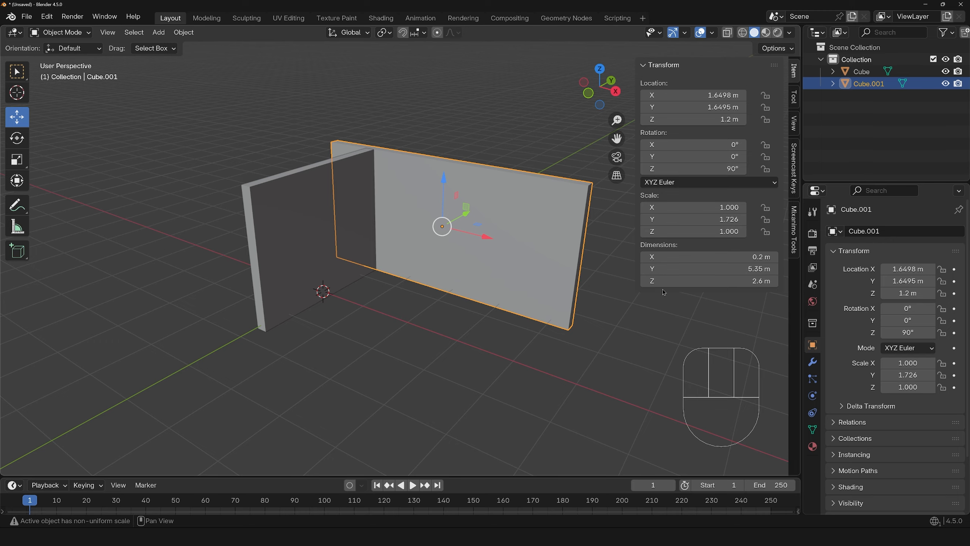
drag(485, 238, 531, 257)
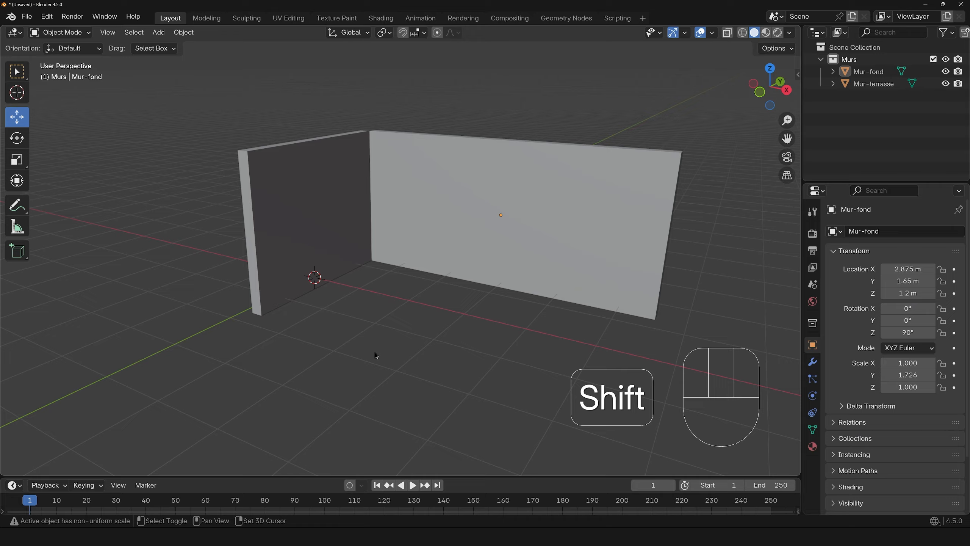
Add a new cube mesh at the origin, beside the first wall
key(shift+a)
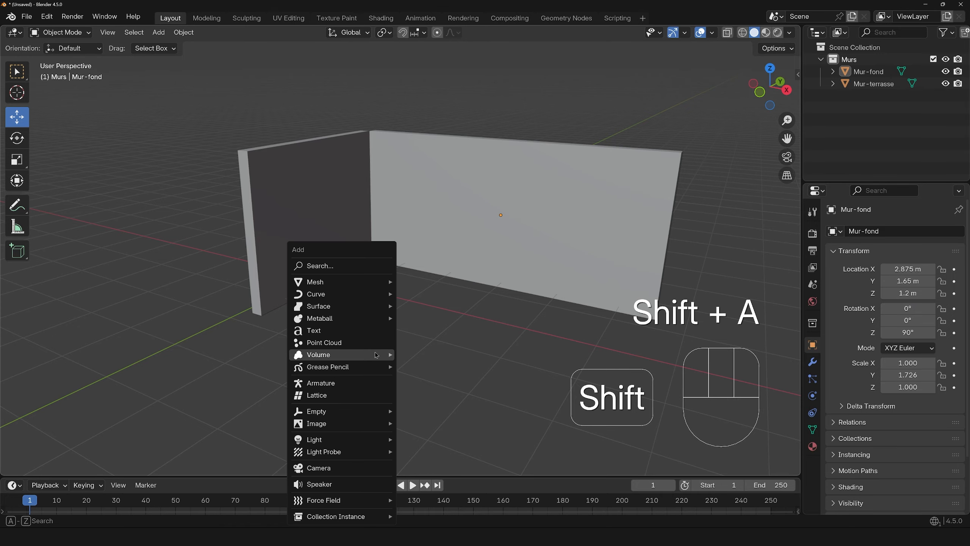
mouse_move(344, 282)
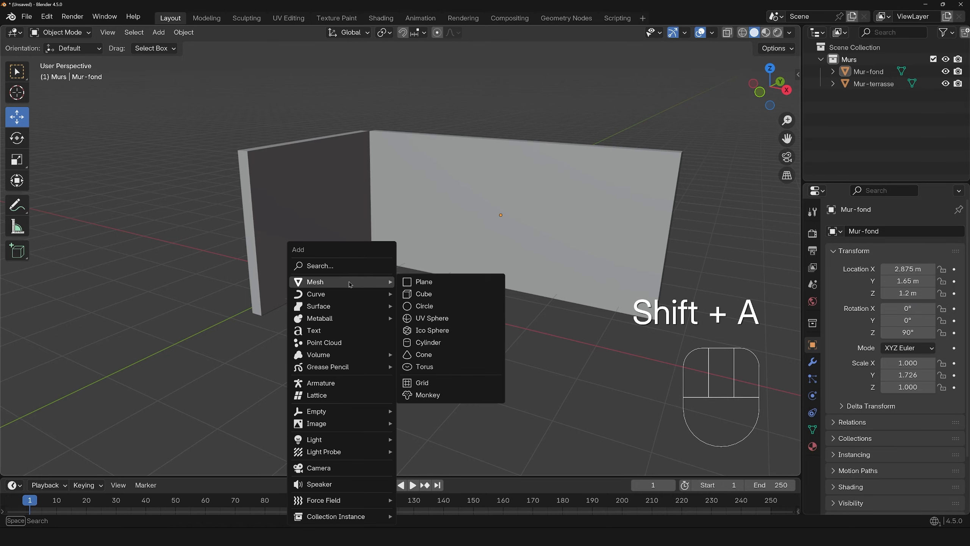
click(438, 296)
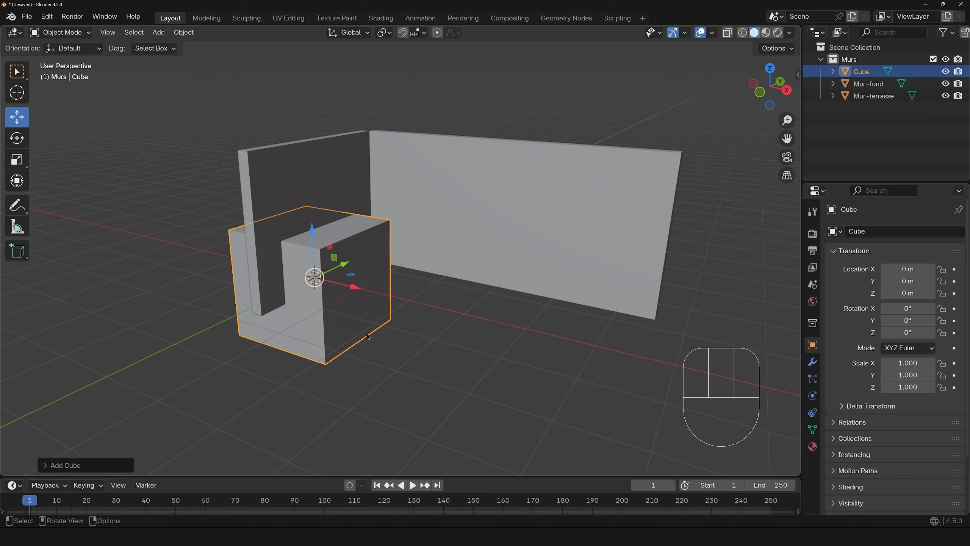
middle_drag(400, 327, 397, 356)
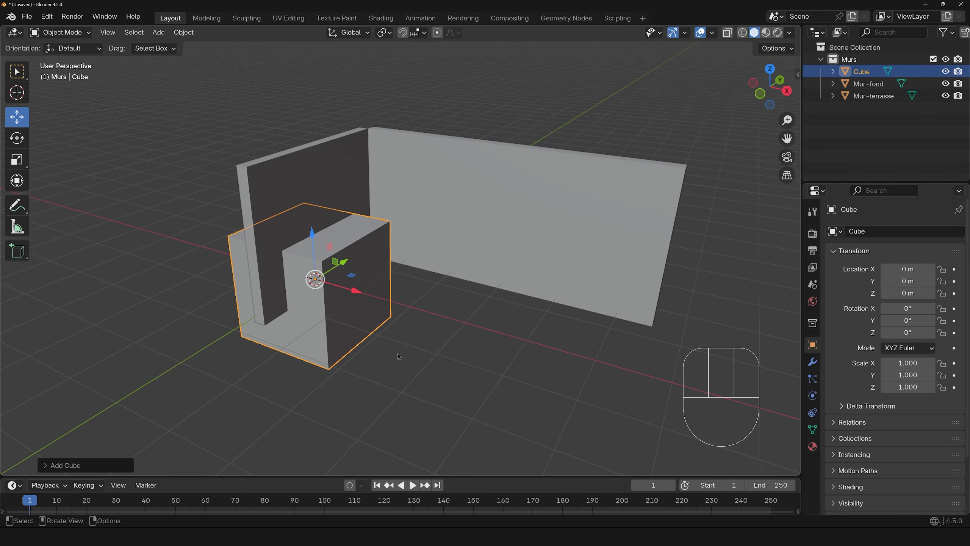
Show the cube's transform values and set its X dimension to 0.55 m
key(n)
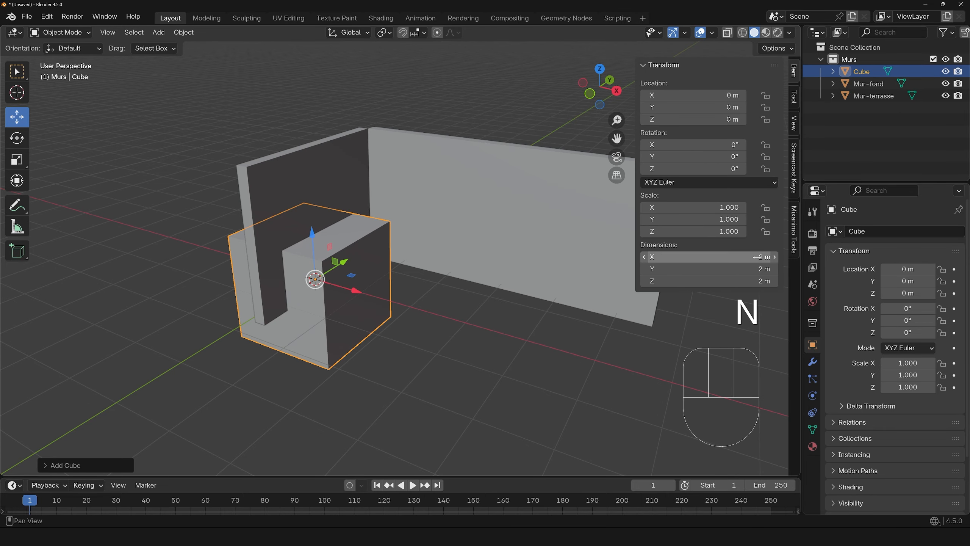
drag(757, 257, 718, 257)
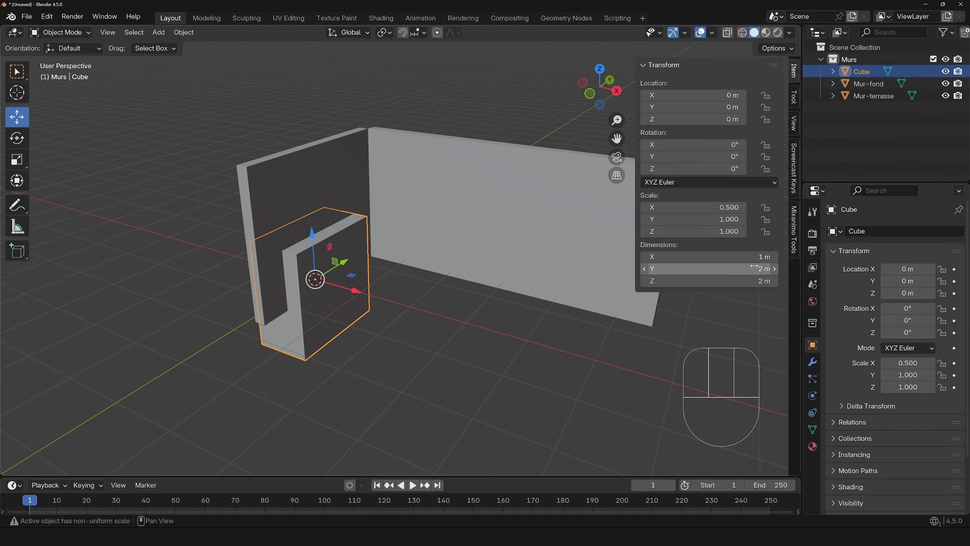
click(756, 260)
text(0.55)
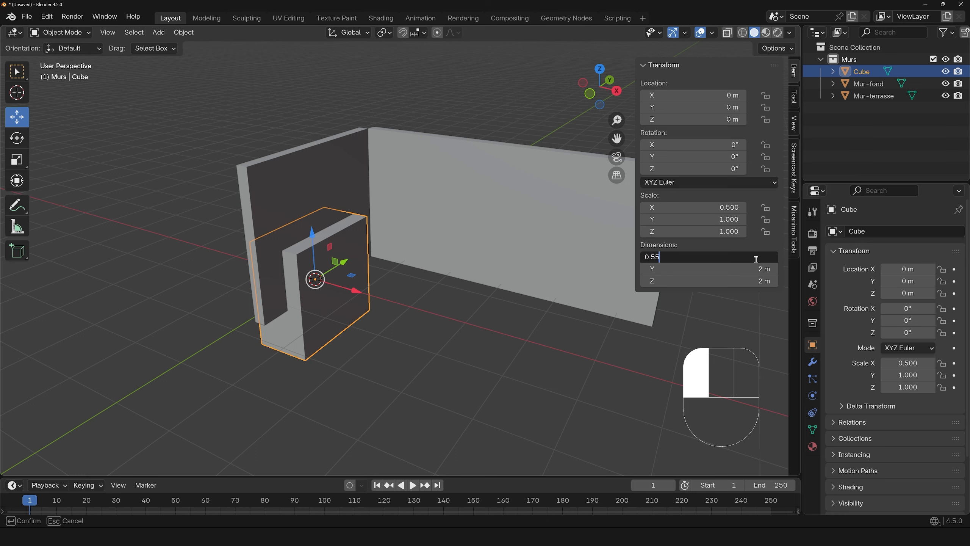
key(Return)
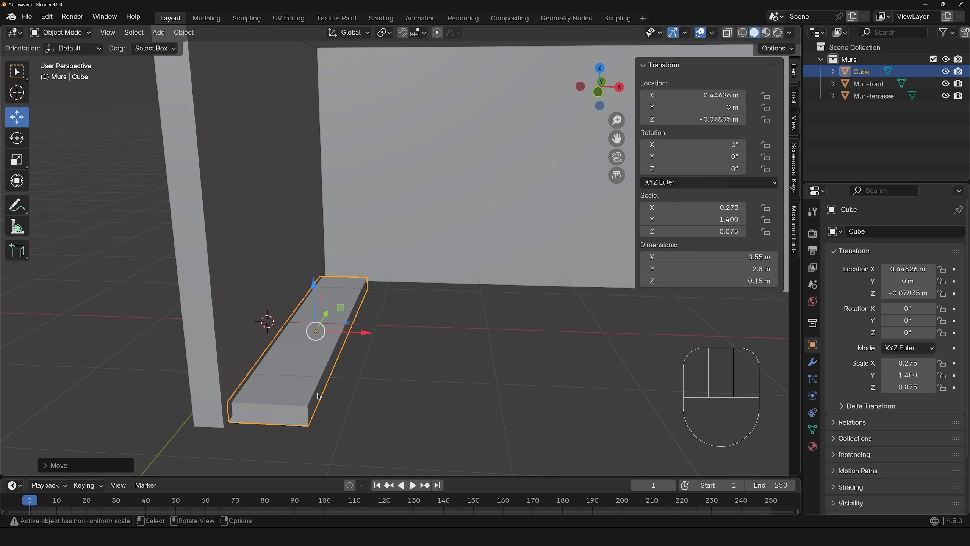
Duplicate the low block along the first wall and raise the copy about 0.14 m along Z
key(KP_Decimal)
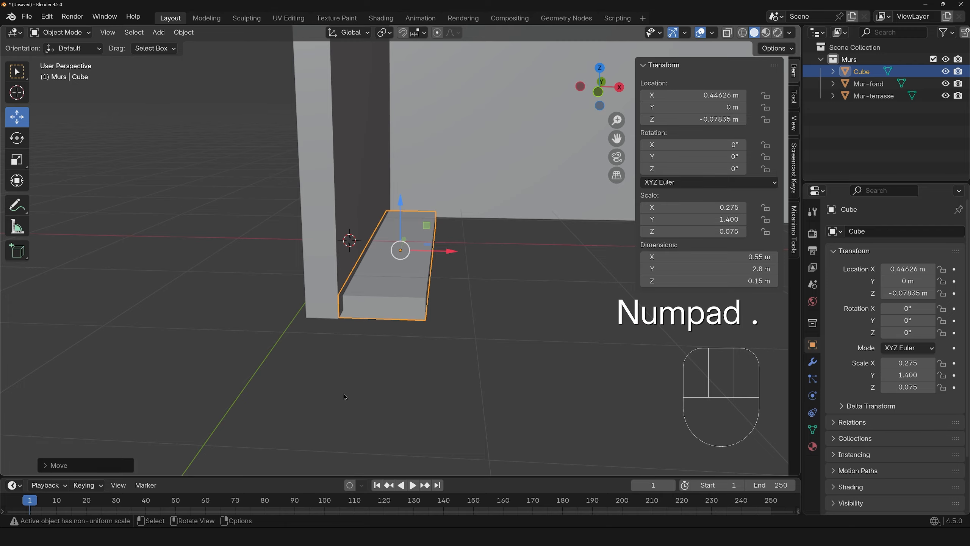
middle_drag(415, 351, 349, 343)
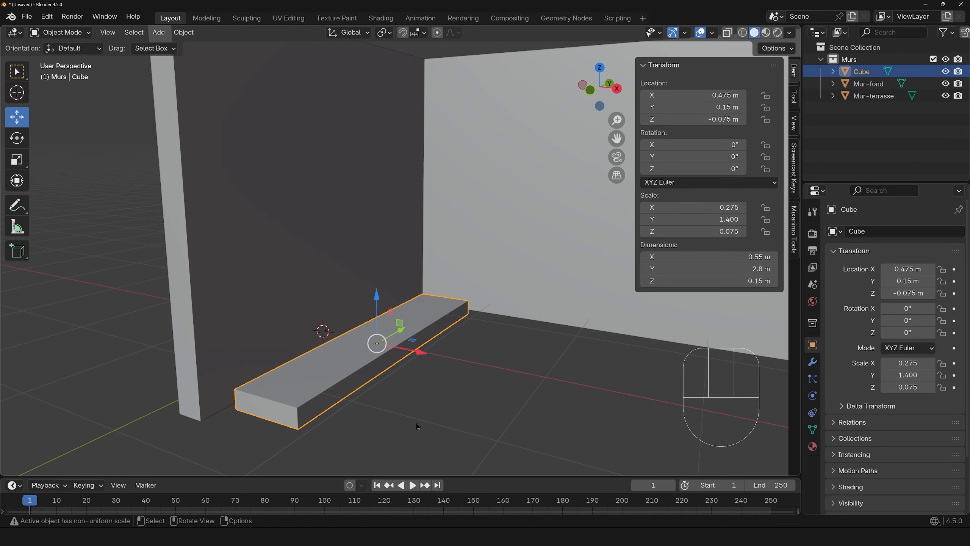
key(shift+d)
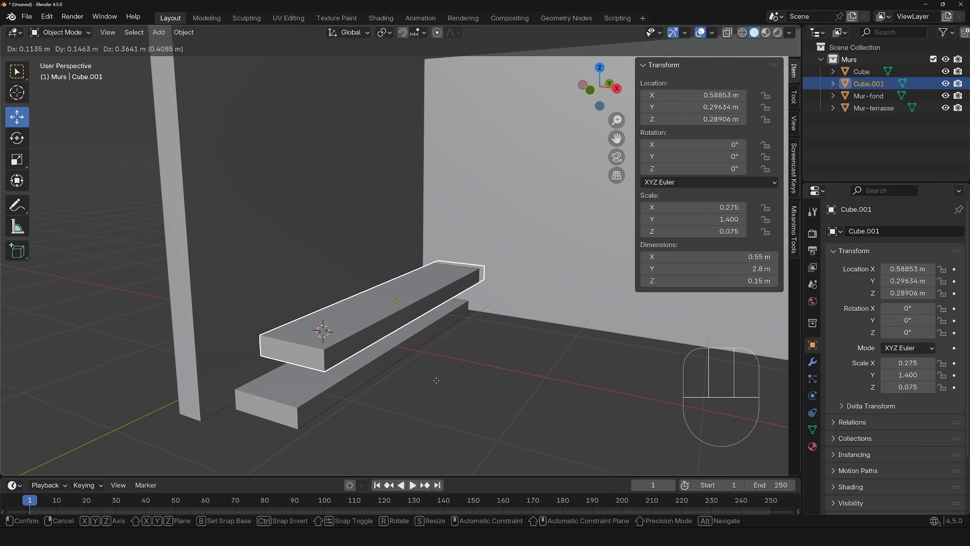
key(z)
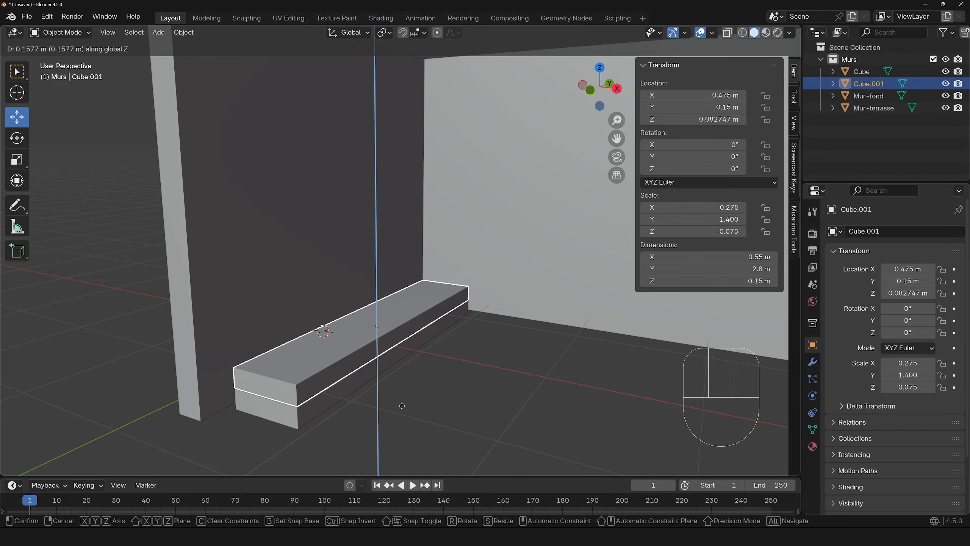
click(403, 408)
Set the duplicated block's Z dimension to 0.75 m to form the base cabinet body, and clear the selection
click(756, 283)
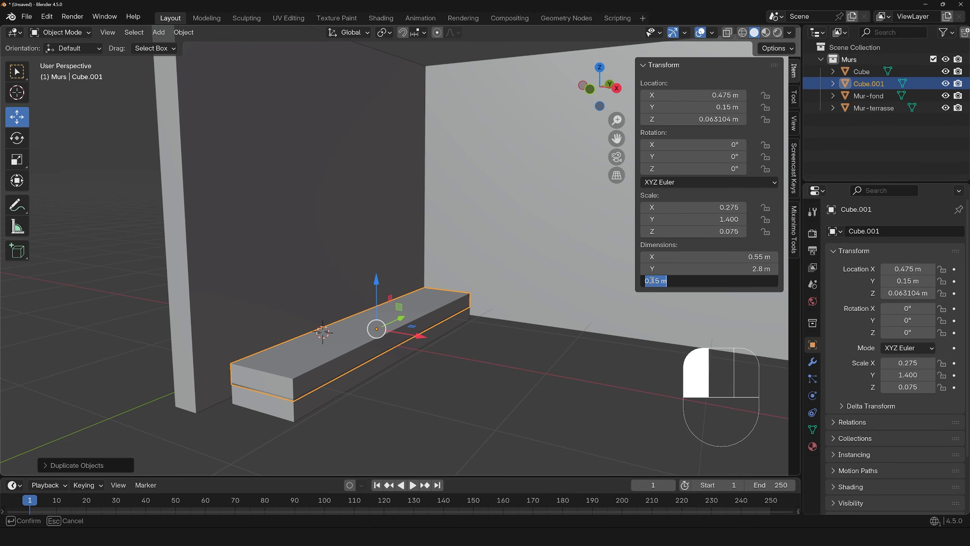
drag(652, 280, 679, 277)
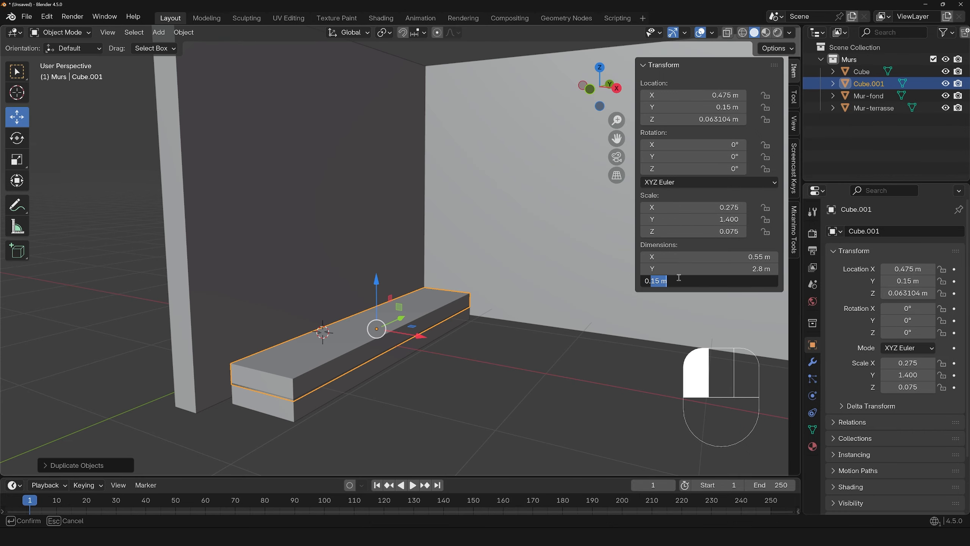
click(655, 280)
key(BackSpace)
text(7)
key(Return)
middle_drag(655, 280, 455, 349)
click(410, 381)
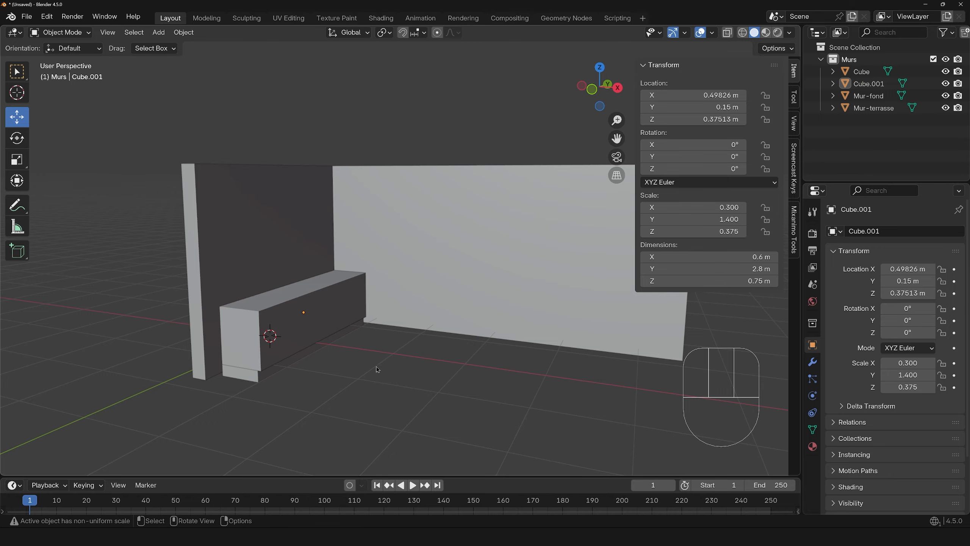
Add a plane mesh at the origin for the floor
middle_drag(377, 369, 370, 388)
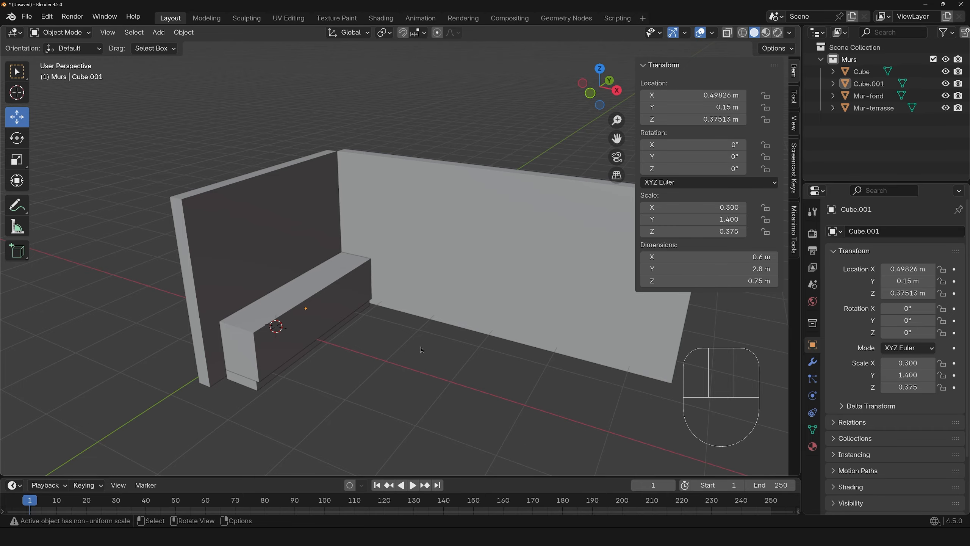
scroll(421, 350, down, 4)
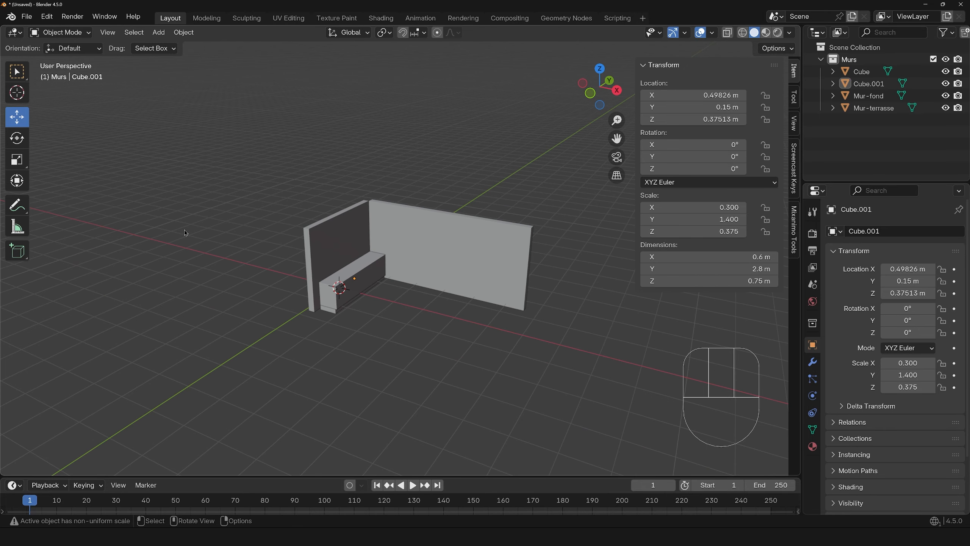
key(shift+a)
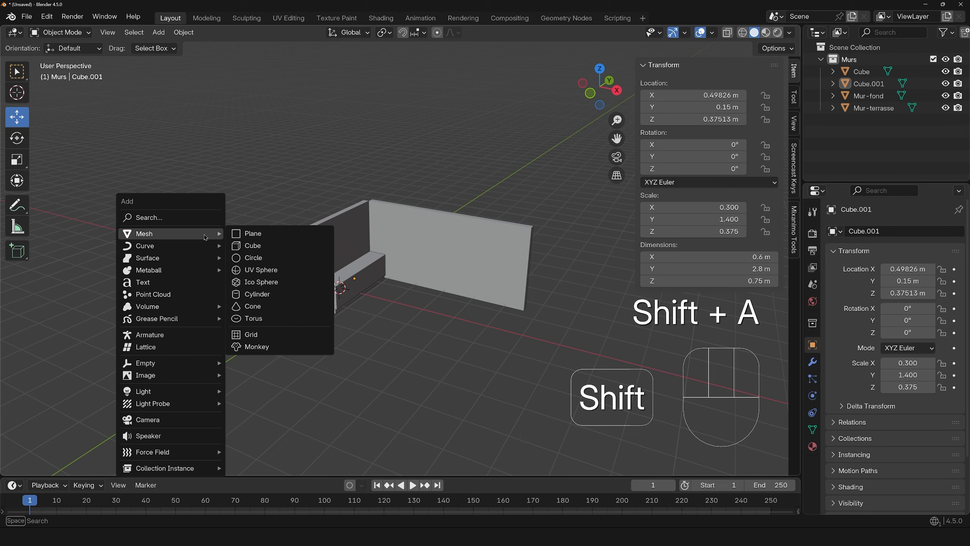
click(272, 234)
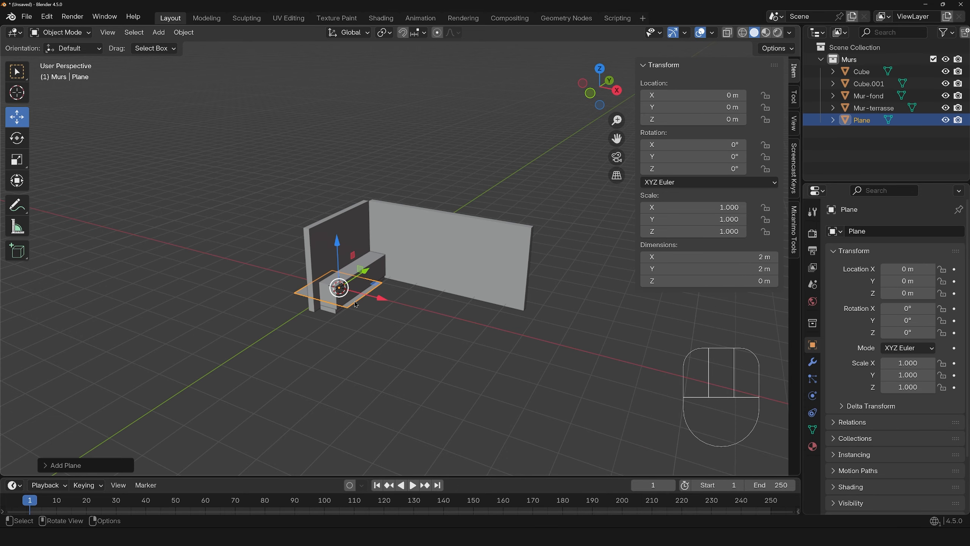
middle_drag(277, 238, 343, 304)
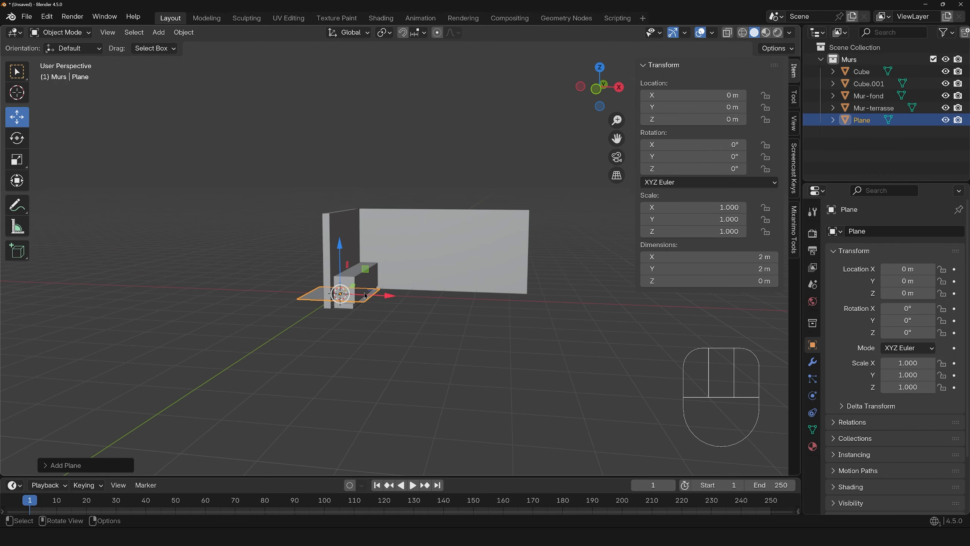
scroll(328, 322, up, 2)
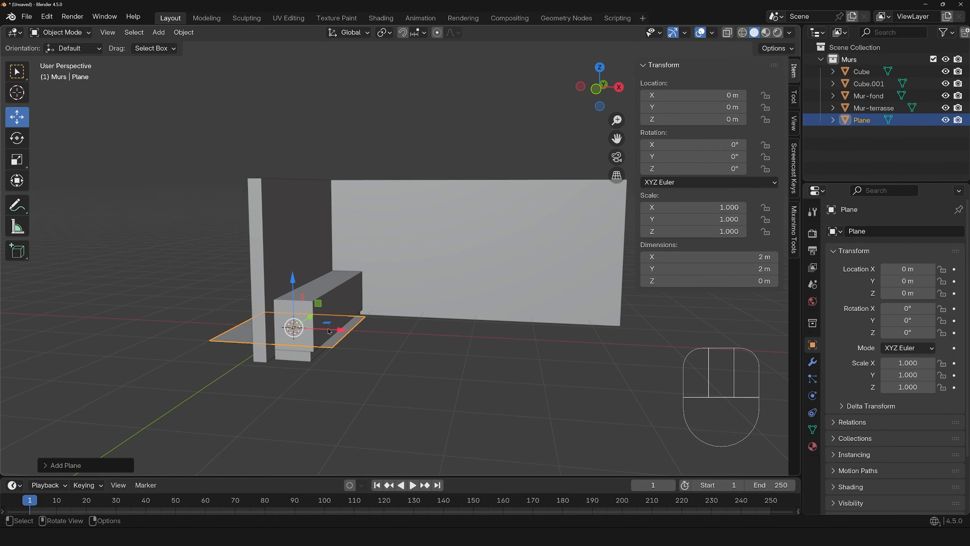
Move the plane about 1.63 m along X and switch to the right orthographic view
drag(338, 331, 427, 342)
middle_drag(427, 342, 305, 341)
click(619, 88)
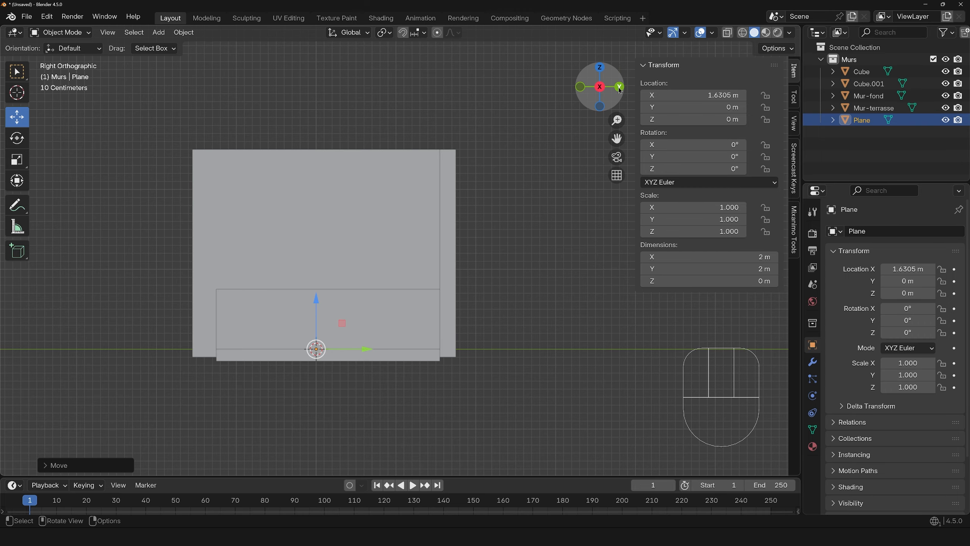
In the front view, invert the selection and raise the walls and cabinet blocks along Z until the wall bases meet the floor plane
click(581, 87)
scroll(282, 359, up, 2)
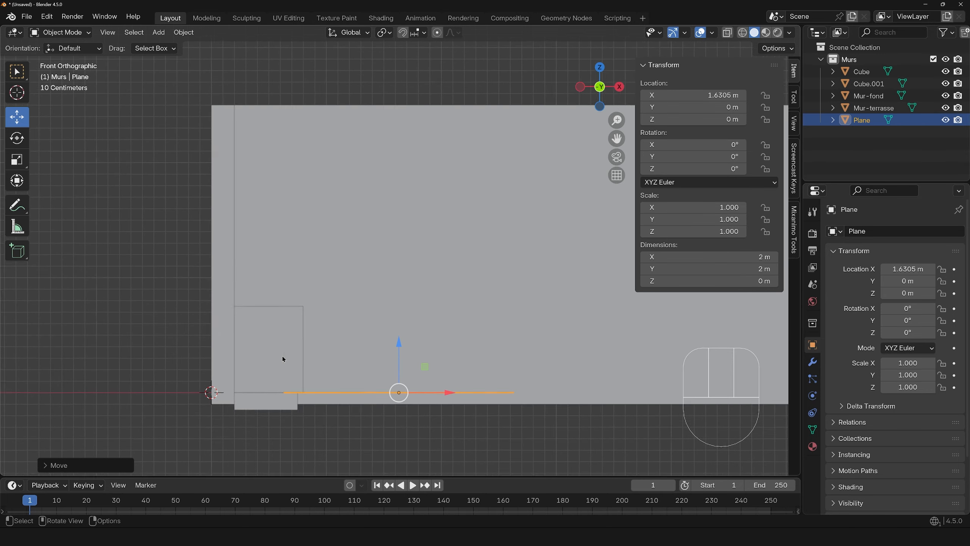
scroll(275, 370, up, 1)
shift+middle_drag(265, 391, 341, 316)
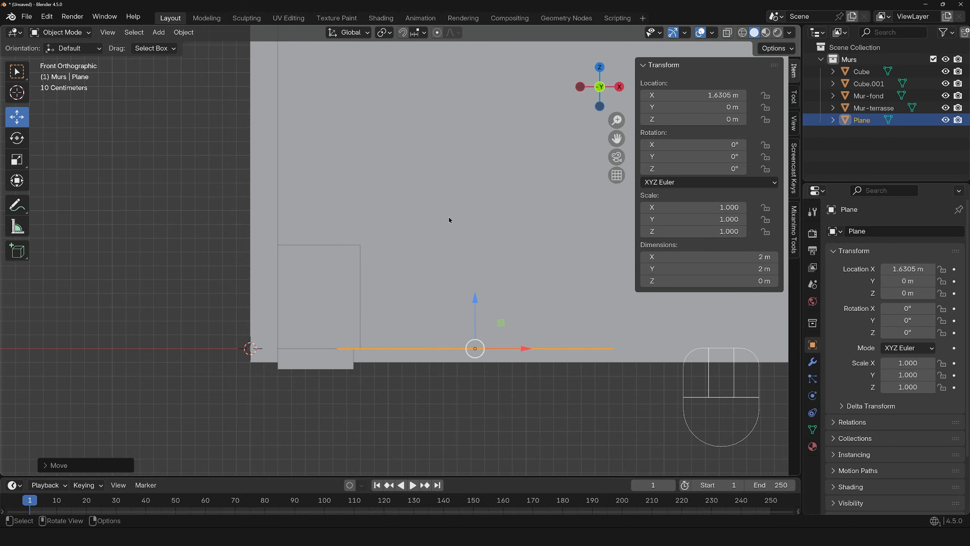
click(132, 34)
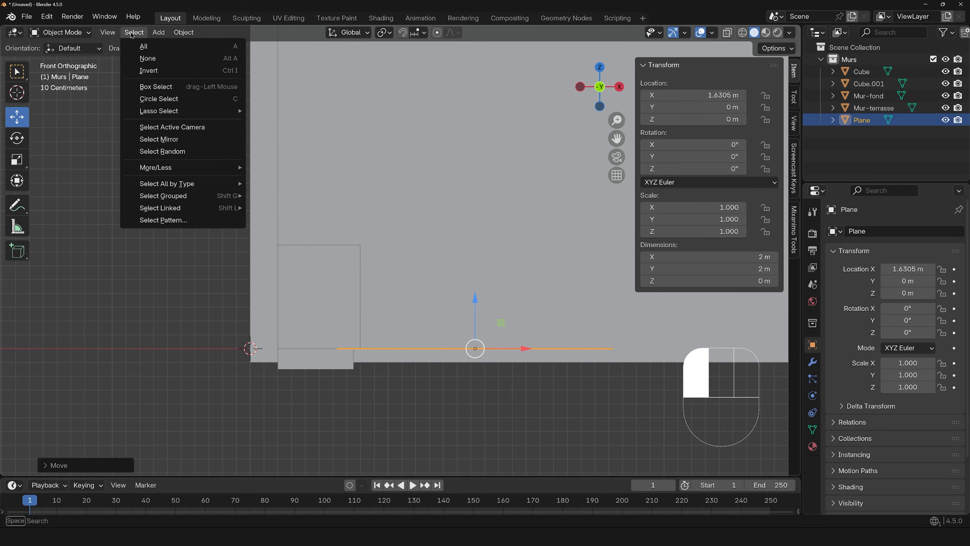
click(159, 72)
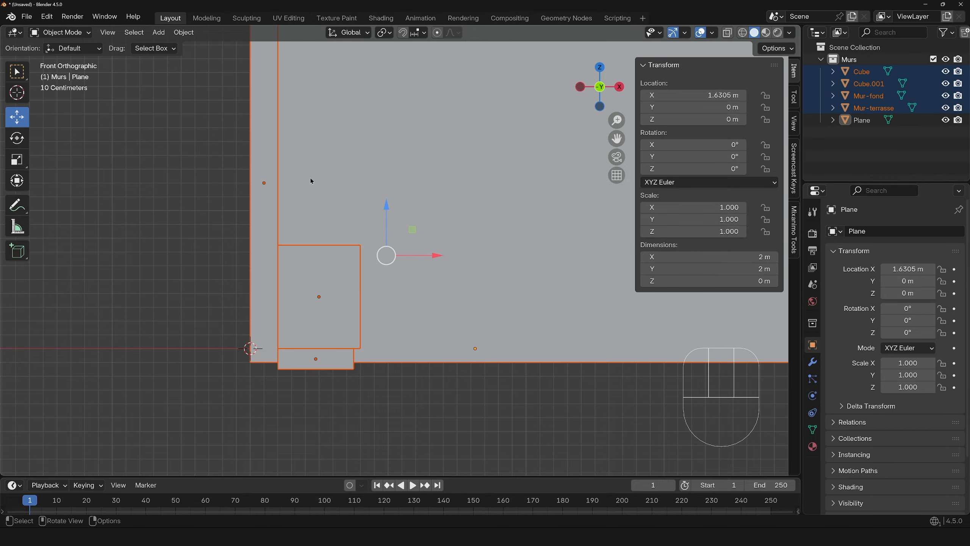
drag(387, 206, 392, 189)
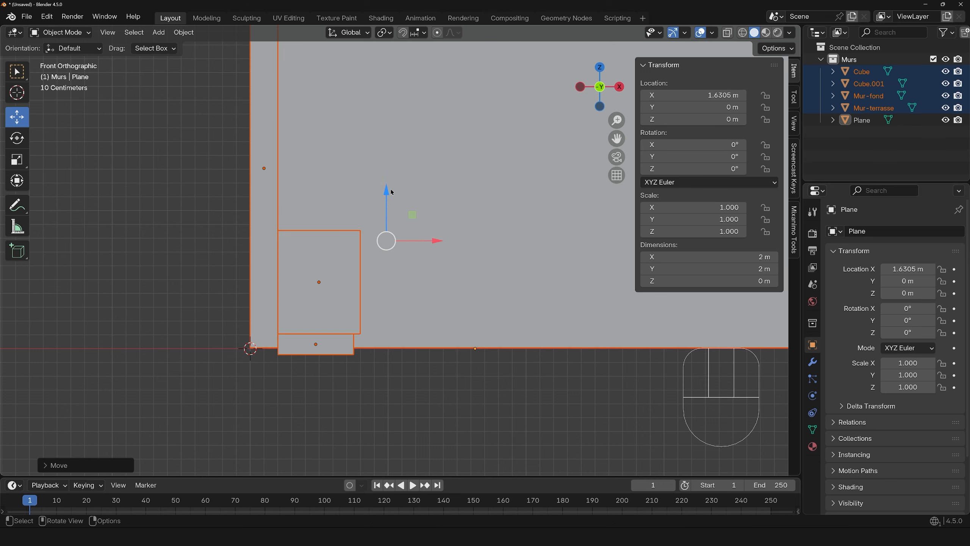
Select the plinth and base cabinet body together and raise them about 0.05 m along Z so the plinth rests on the floor
click(300, 371)
click(306, 354)
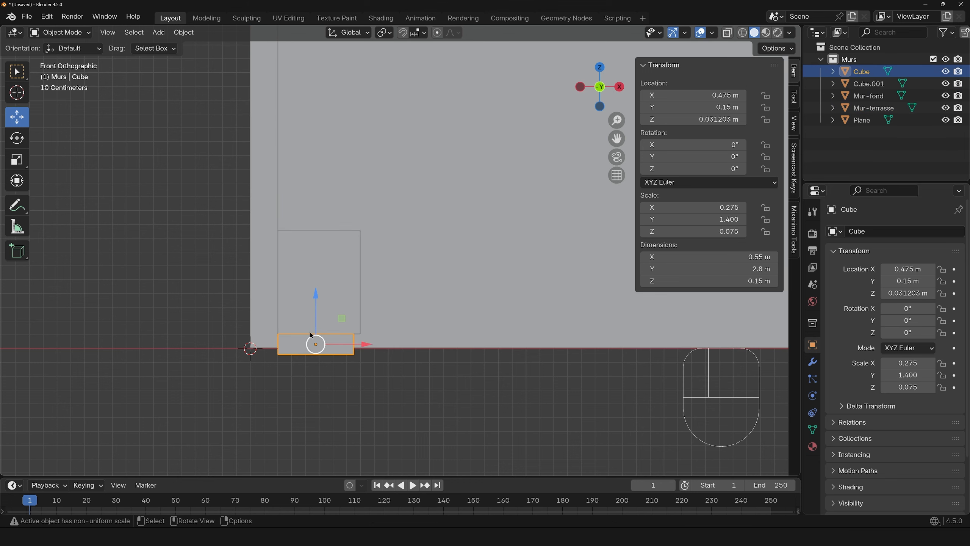
shift+click(317, 289)
scroll(182, 392, up, 3)
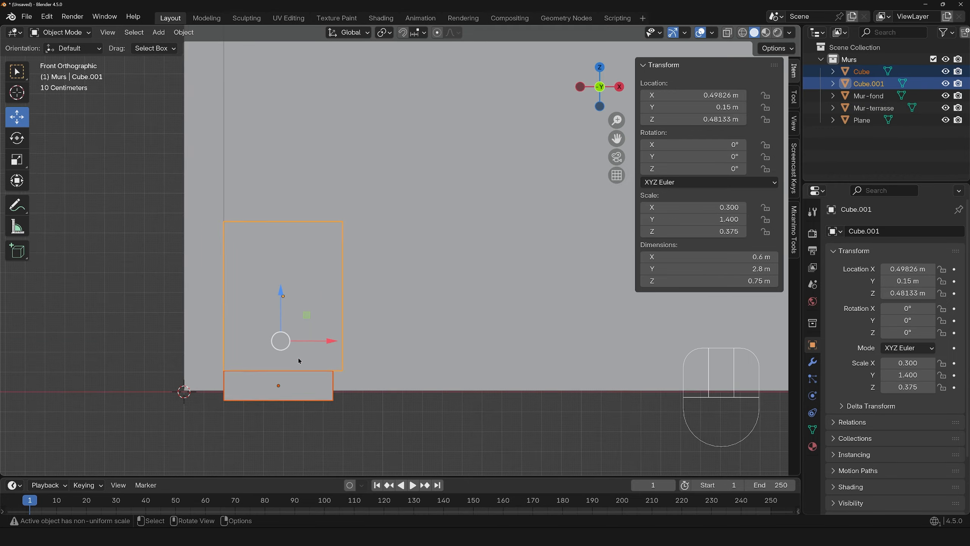
shift+middle_drag(284, 383, 389, 340)
scroll(377, 344, up, 1)
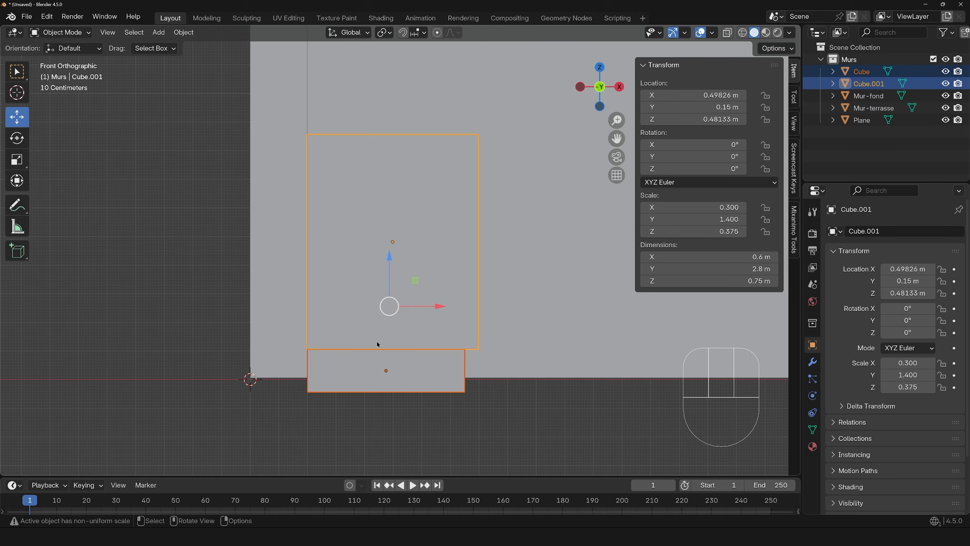
drag(390, 264, 395, 242)
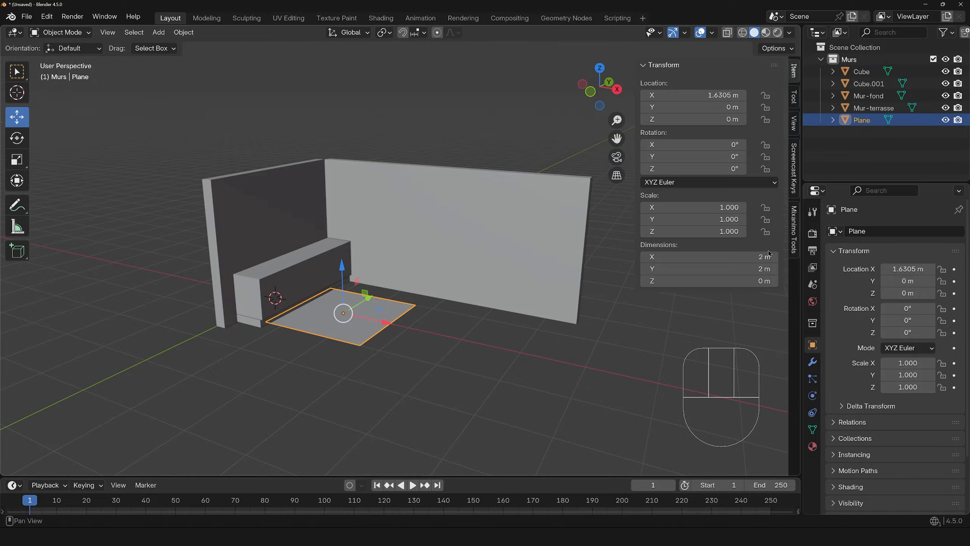
Resize the floor plane to 5.6 m by 5.6 m and shift it along X to fit under the room
drag(710, 257, 760, 256)
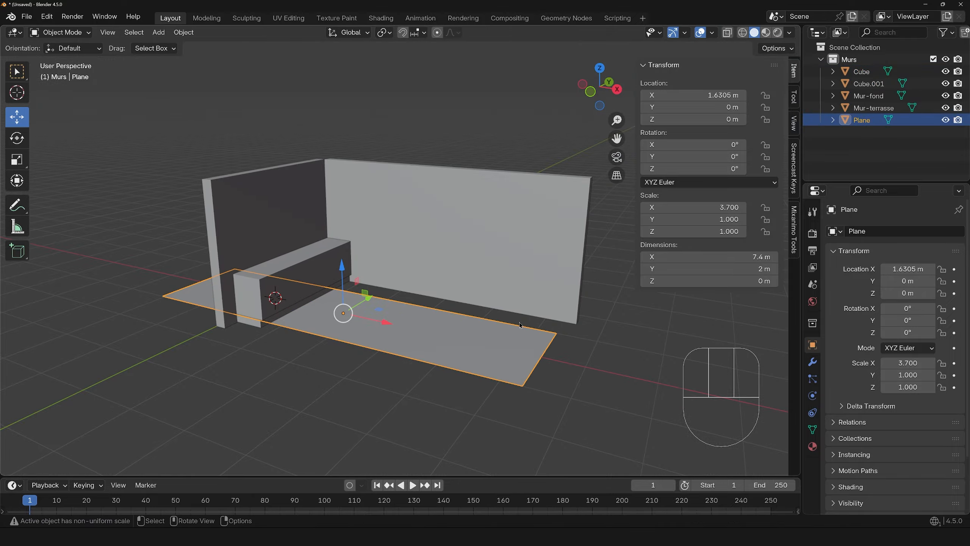
drag(385, 325, 431, 326)
drag(710, 256, 751, 256)
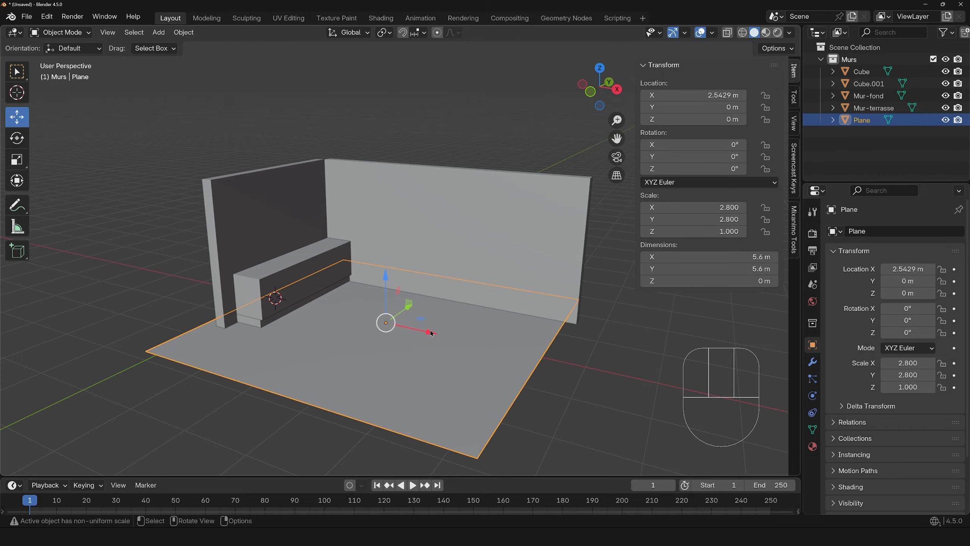
drag(436, 332, 449, 328)
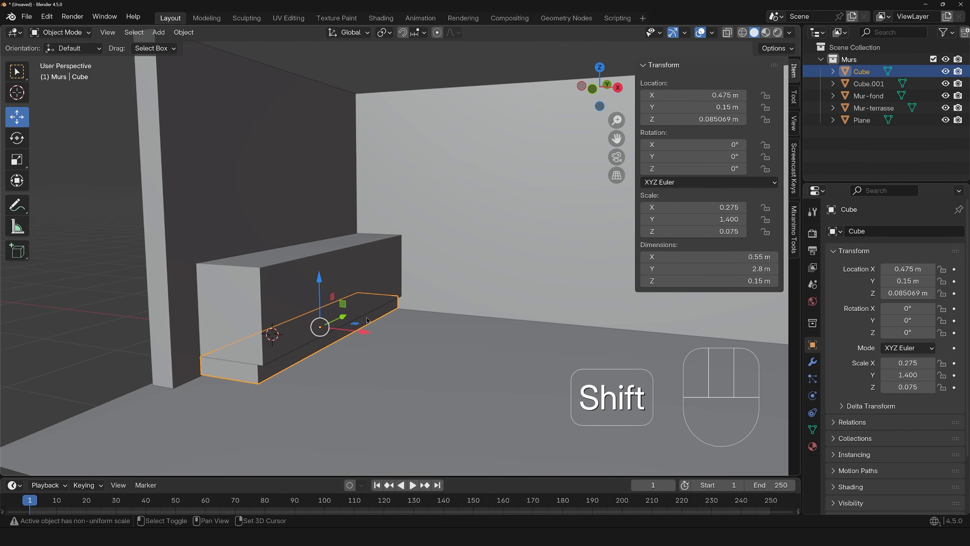
Duplicate the cabinet plinth and move the copy about 1.66 m along X
key(shift+d)
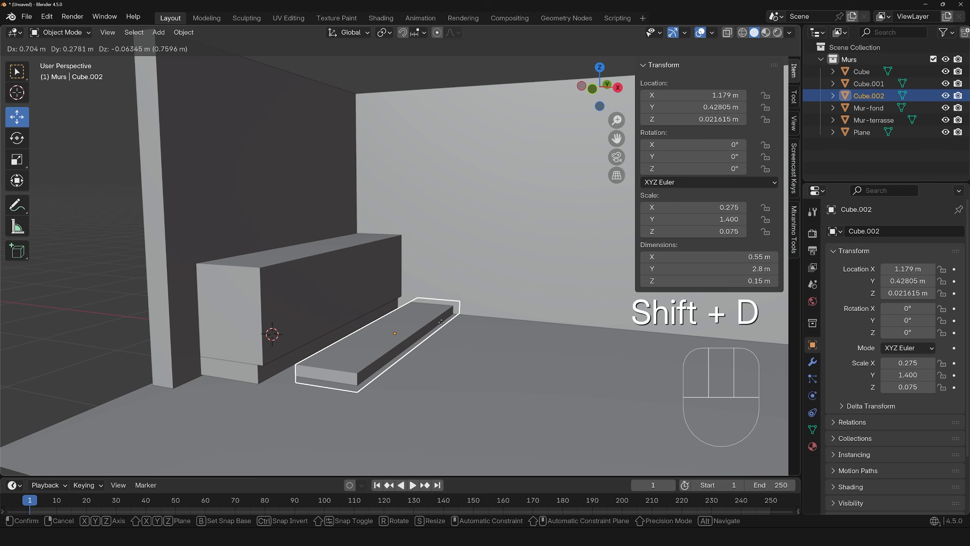
key(x)
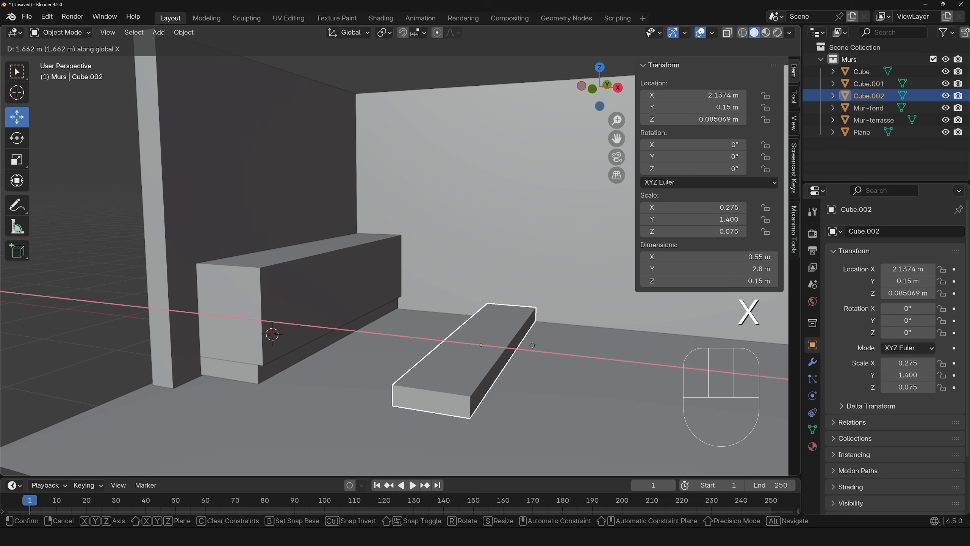
click(532, 359)
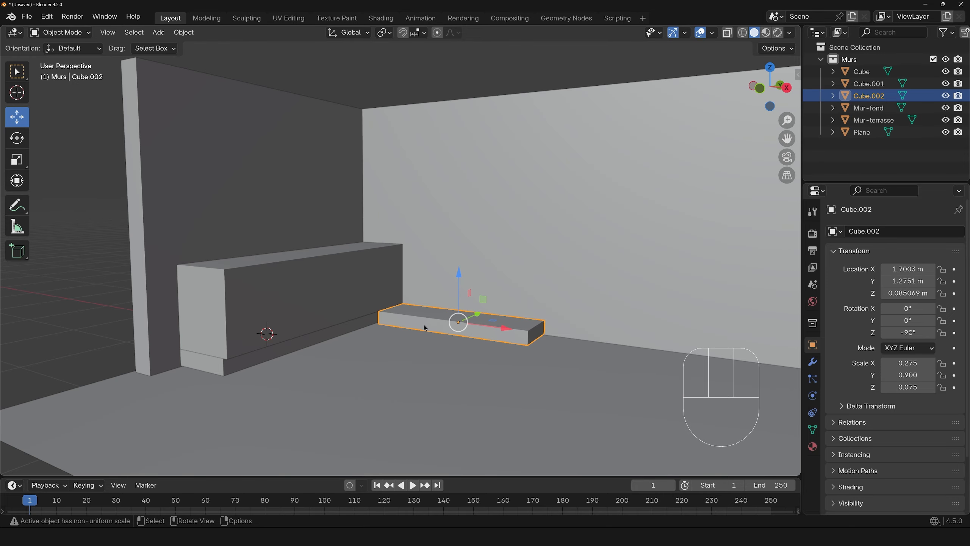
Align the end of the back-wall plinth with the first cabinet along X, using the top view in wireframe
middle_drag(425, 327, 434, 342)
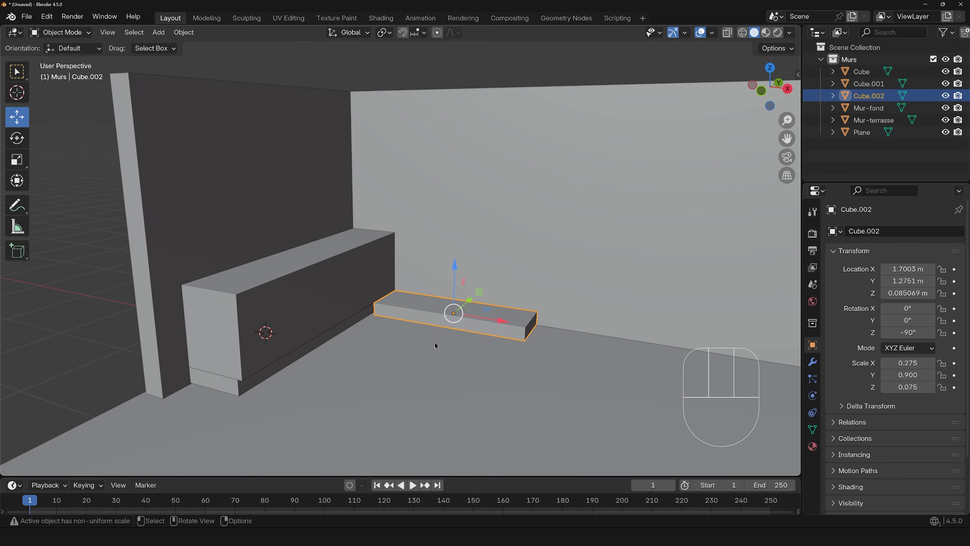
key(KP_Decimal)
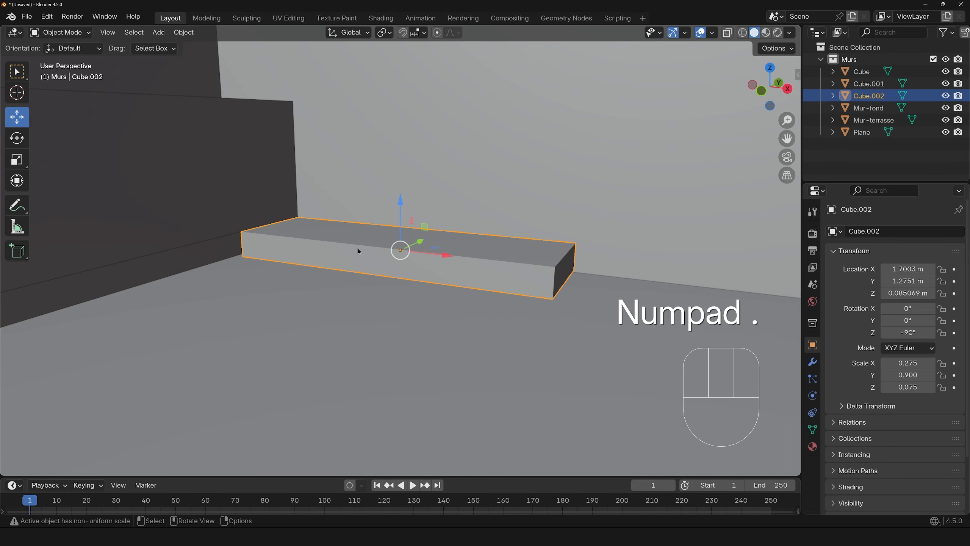
click(770, 67)
click(743, 34)
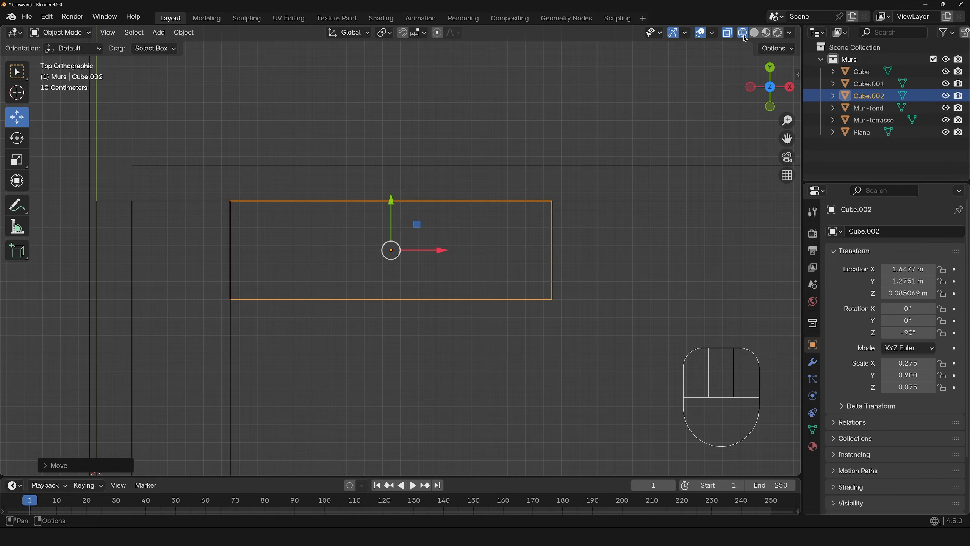
scroll(307, 286, up, 2)
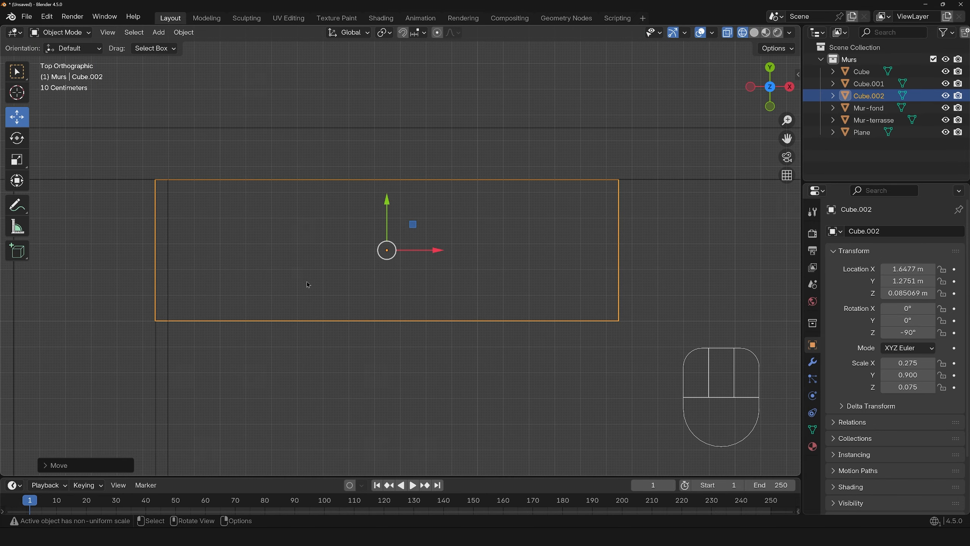
shift+middle_drag(308, 282, 529, 239)
scroll(370, 299, up, 2)
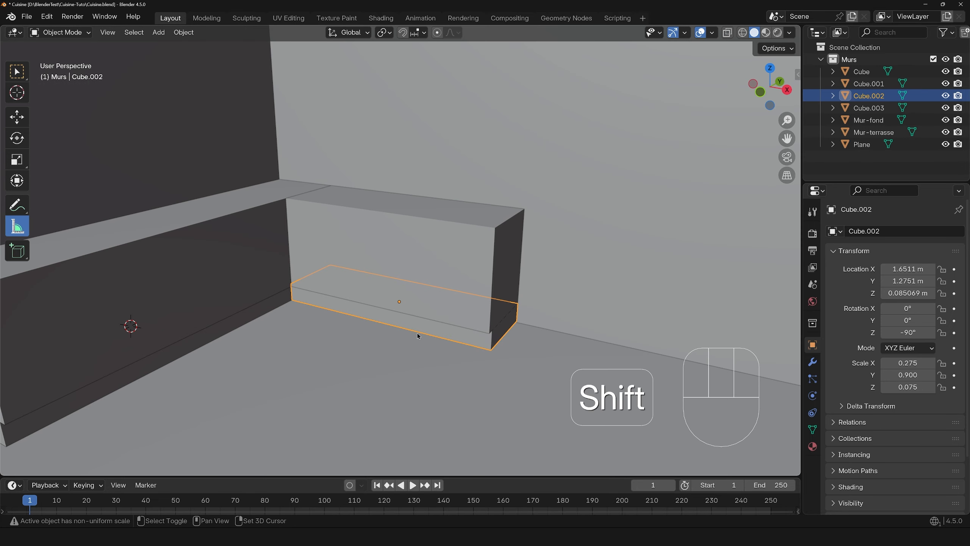
Duplicate the back-wall plinth and move the copy about 1.71 m along X, past the end of the base cabinet
key(shift+d)
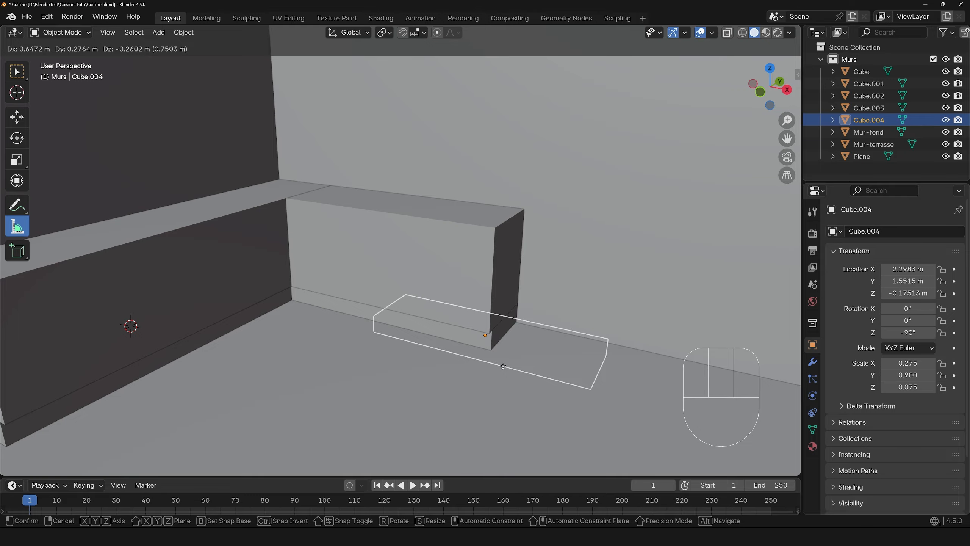
key(x)
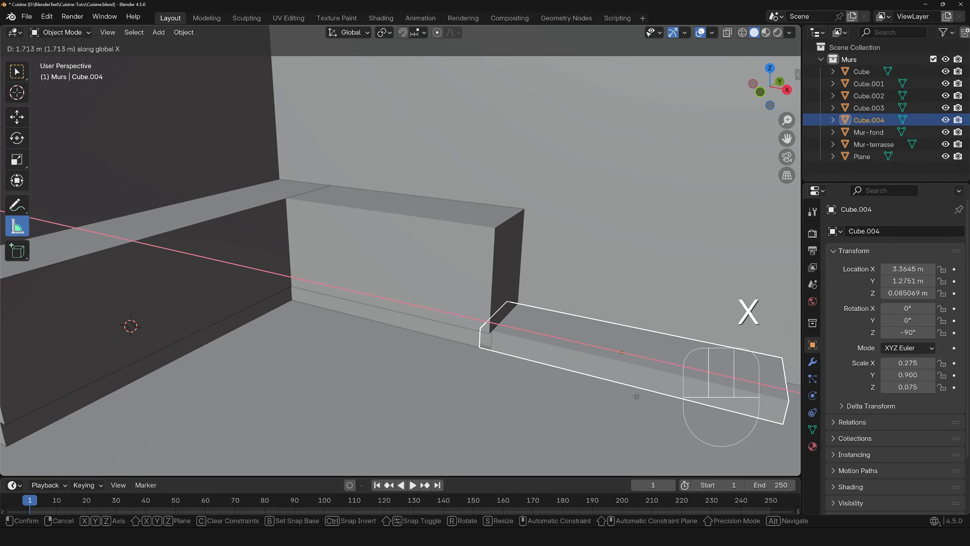
click(634, 398)
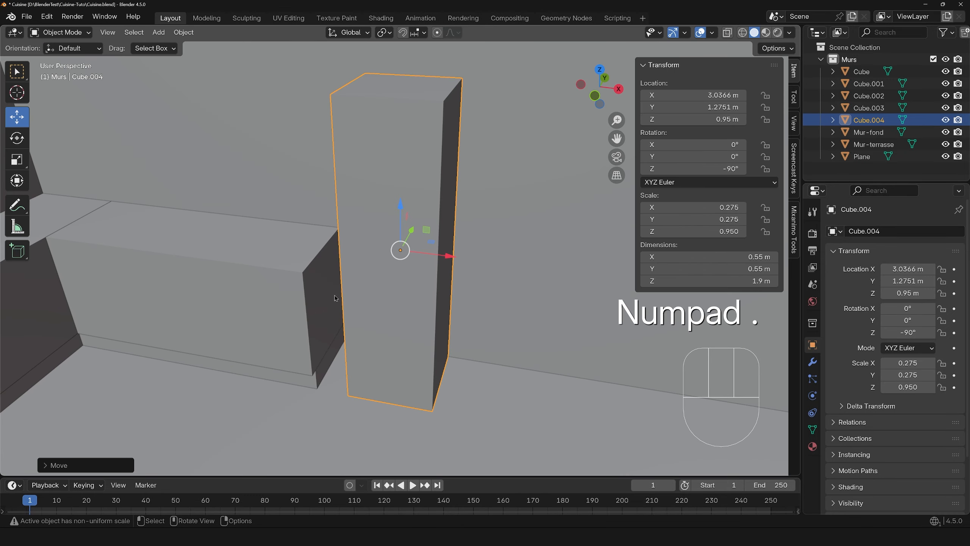
Duplicate the back-wall base cabinet body and raise the copy about 0.85 m along Z
middle_drag(335, 298, 332, 289)
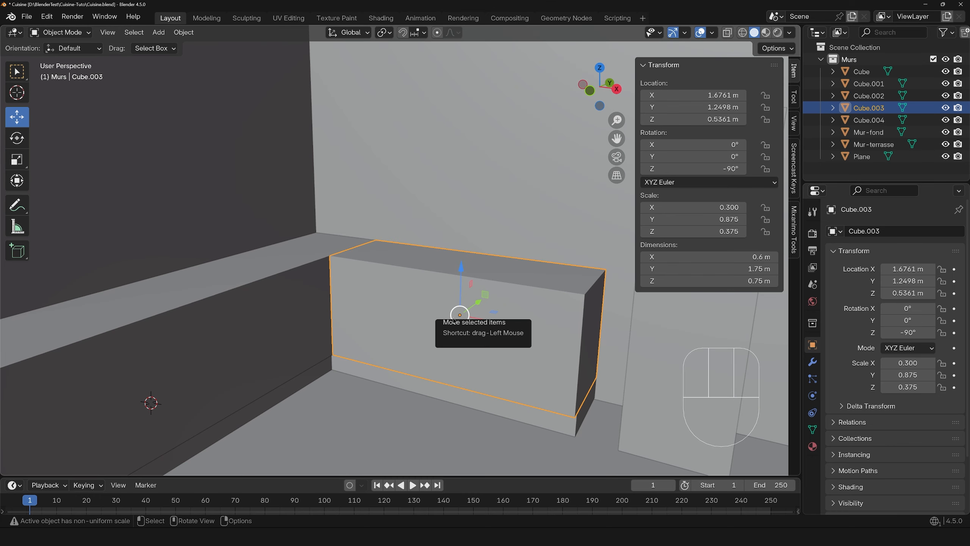
key(shift+d)
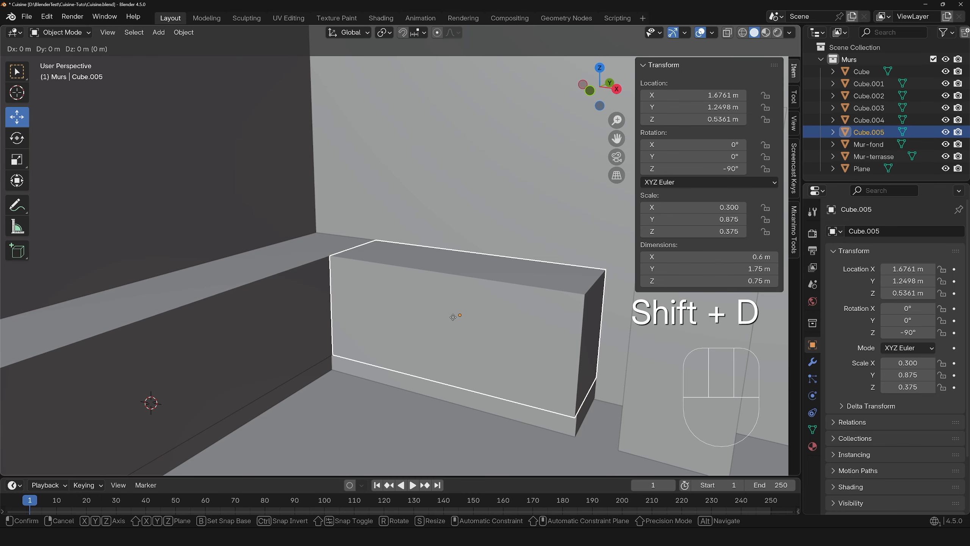
key(z)
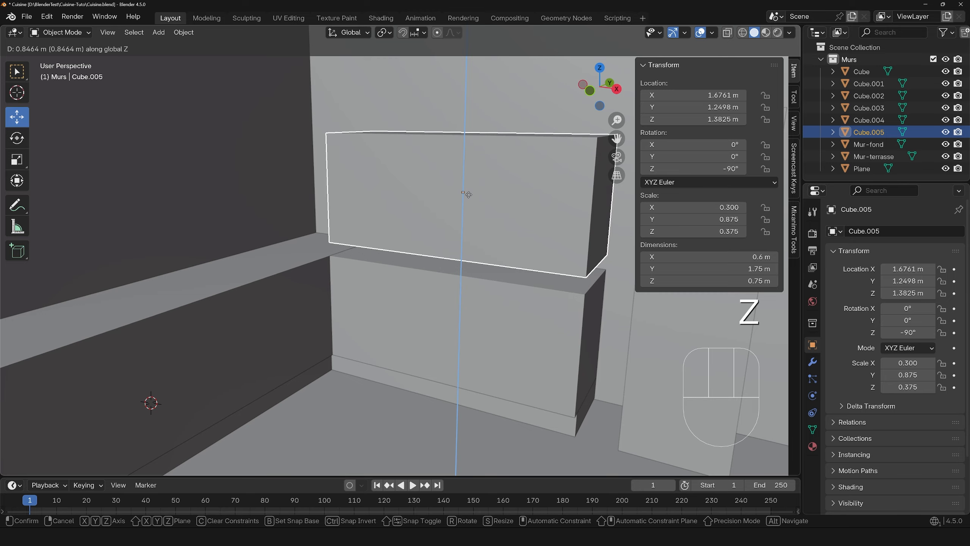
click(468, 194)
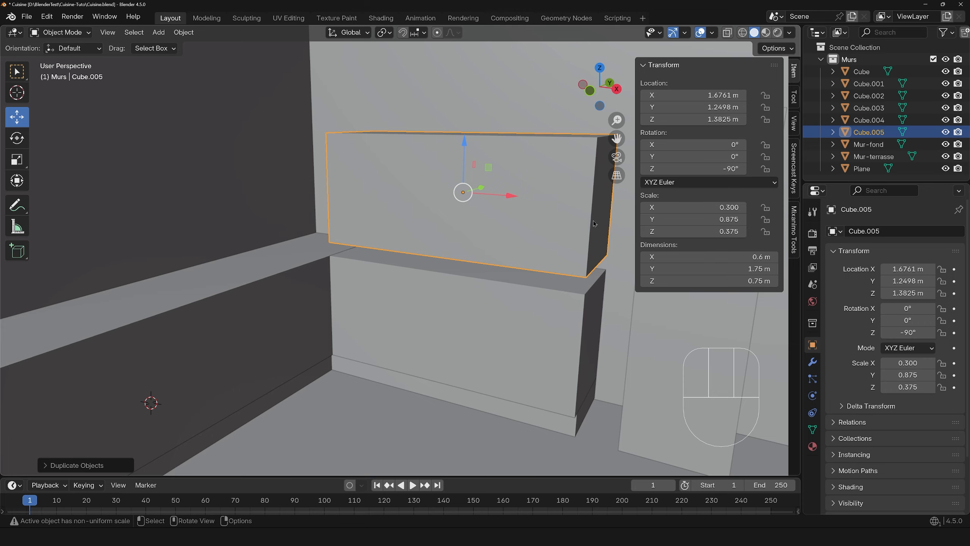
Set the raised copy's Z dimension to 0.04 m to form the worktop slab
click(756, 282)
text(0)
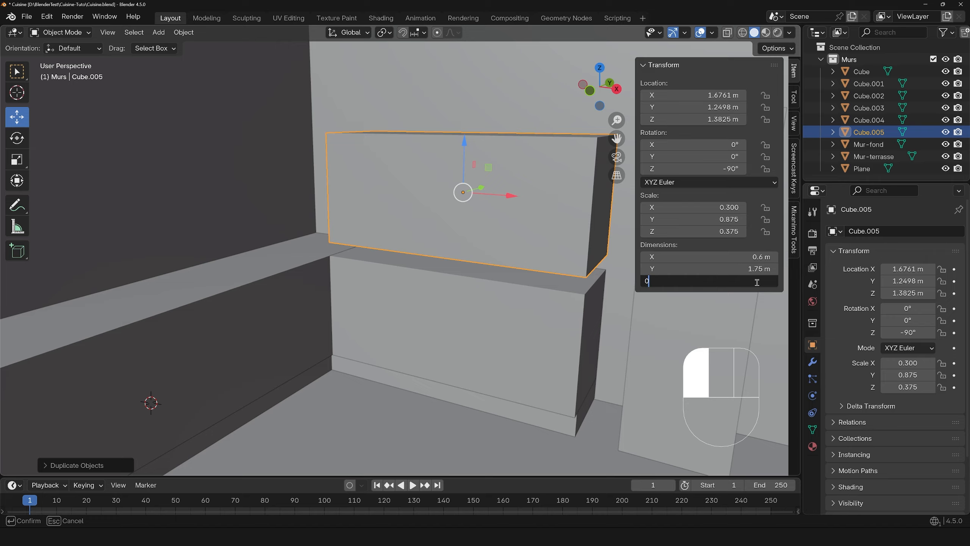
text(.04)
key(Return)
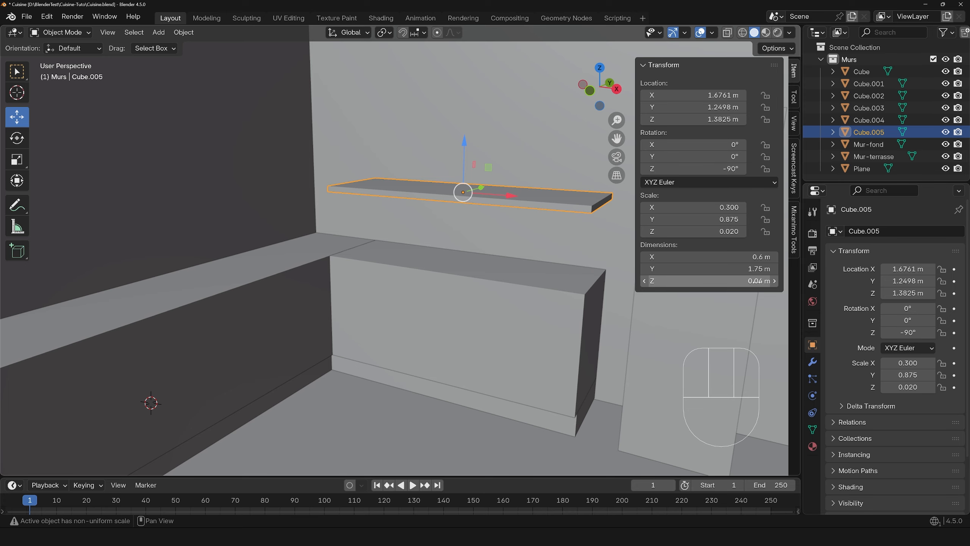
middle_drag(393, 287, 396, 247)
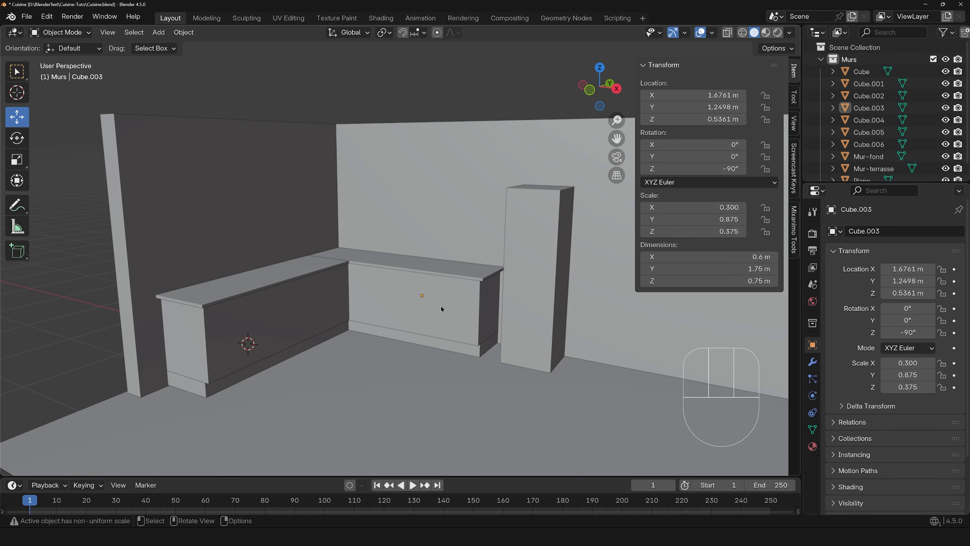
Duplicate the back-wall base cabinet body again and raise the copy about 1.28 m along Z as a wall cabinet
click(441, 308)
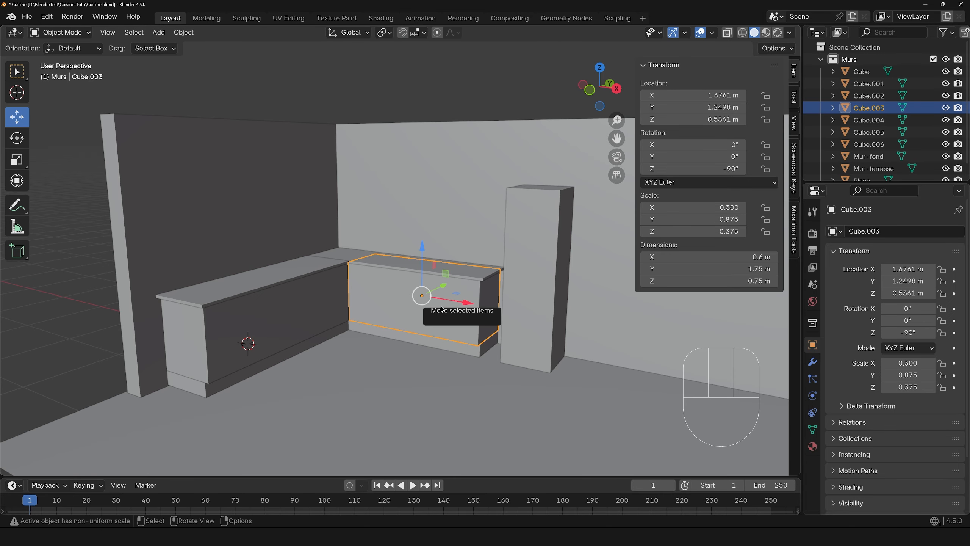
key(shift+d)
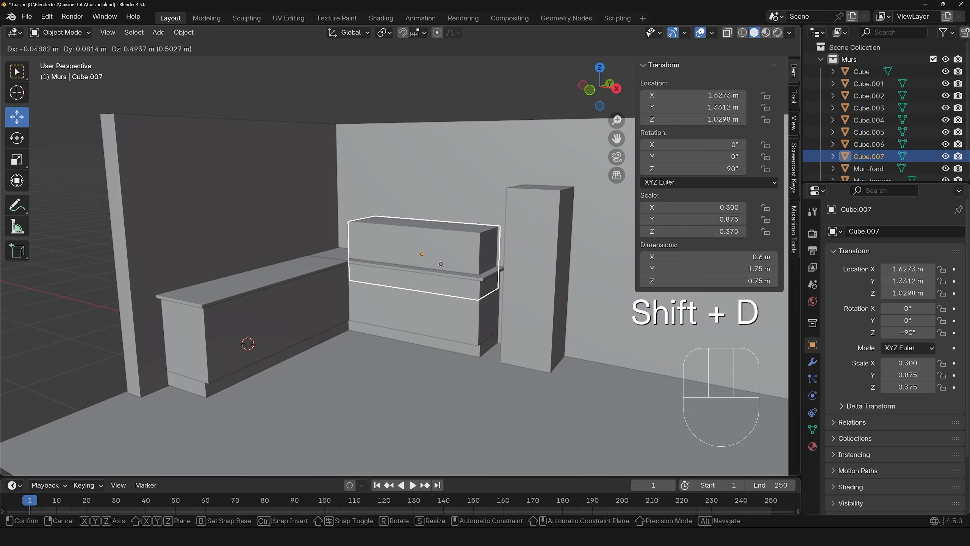
key(z)
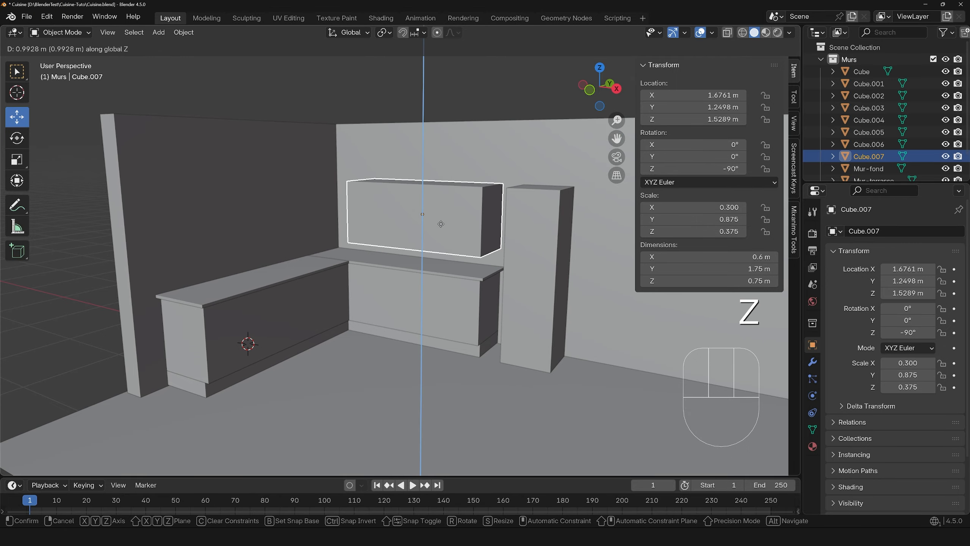
click(444, 198)
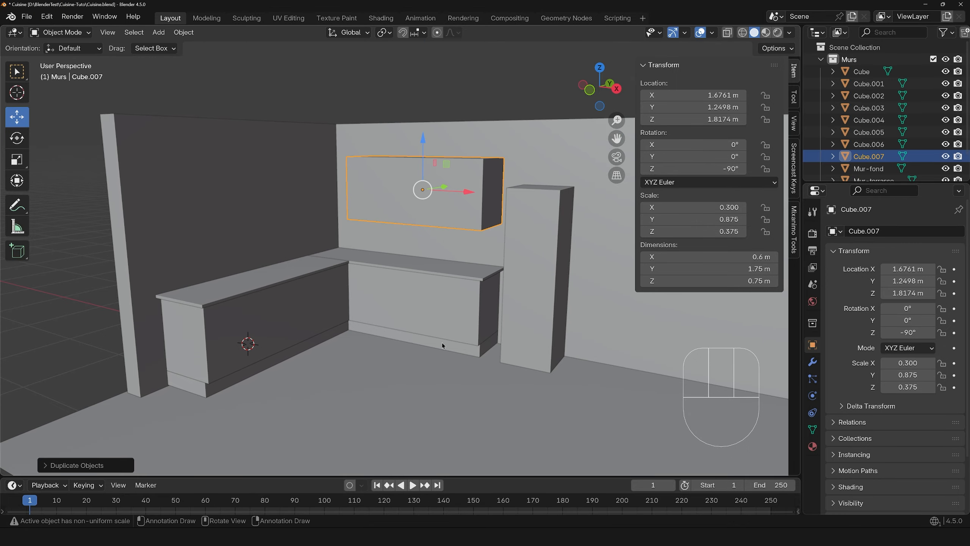
Move the raised cabinet copy about 0.43 m along Y so that it passes through the back wall
middle_drag(390, 219, 410, 308)
drag(445, 180, 448, 157)
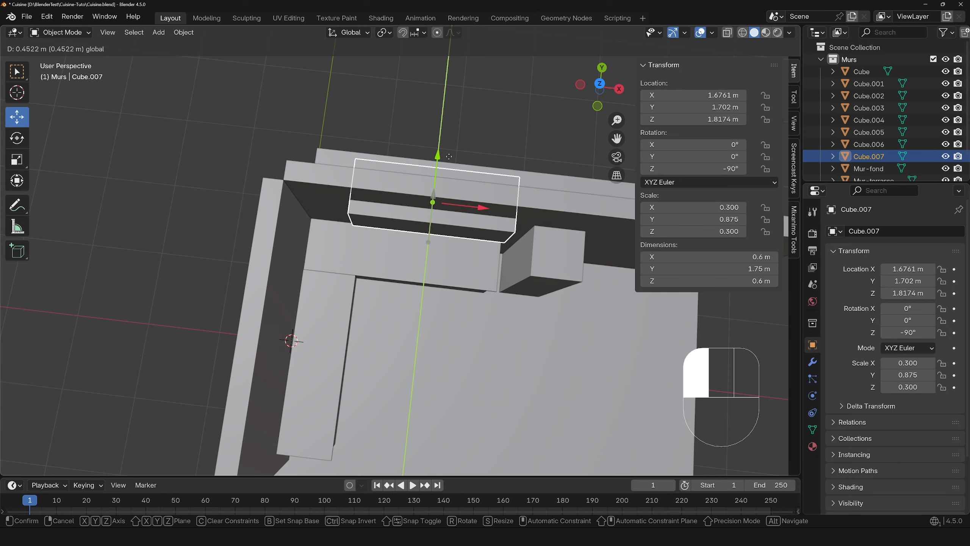
middle_drag(448, 158, 461, 130)
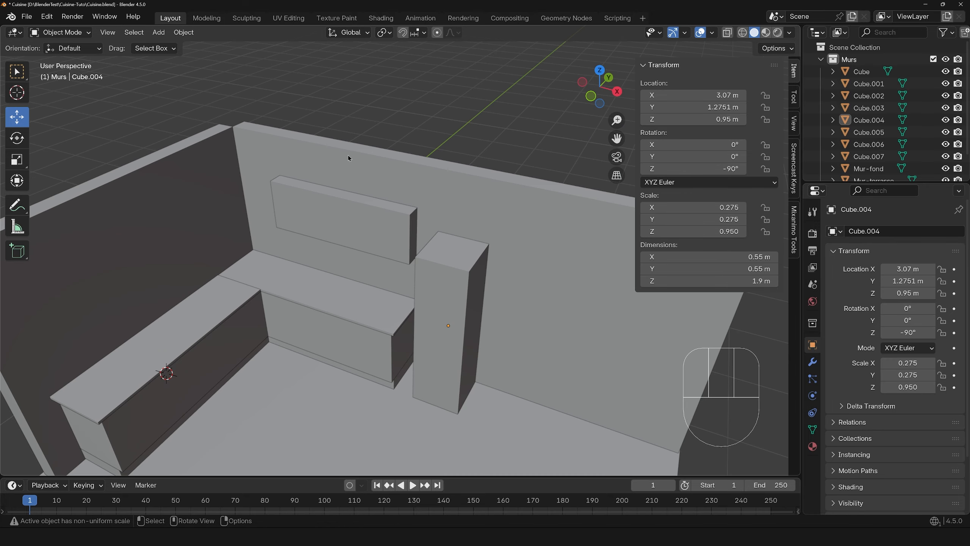
Add a Boolean modifier in Difference mode to the back wall, using the block that crosses it as the cutting object
click(348, 155)
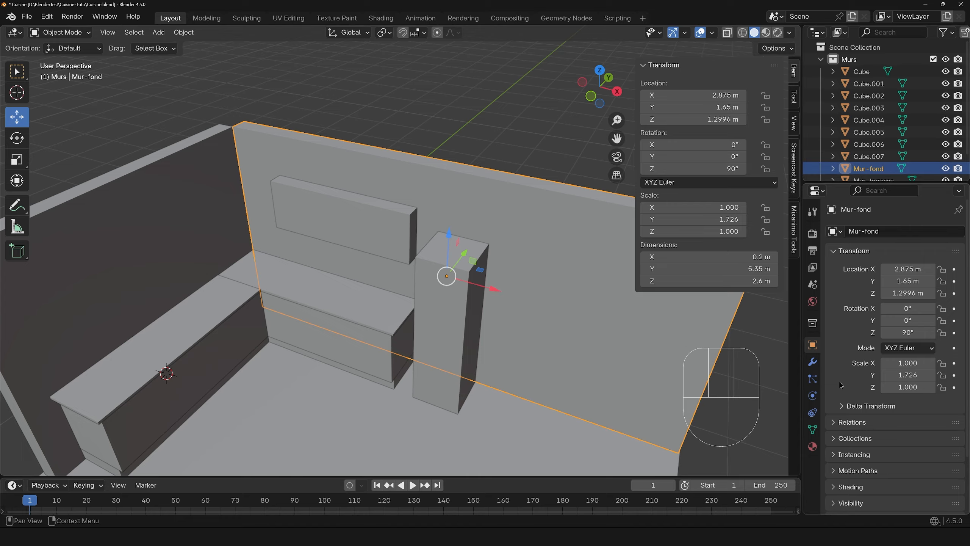
click(815, 366)
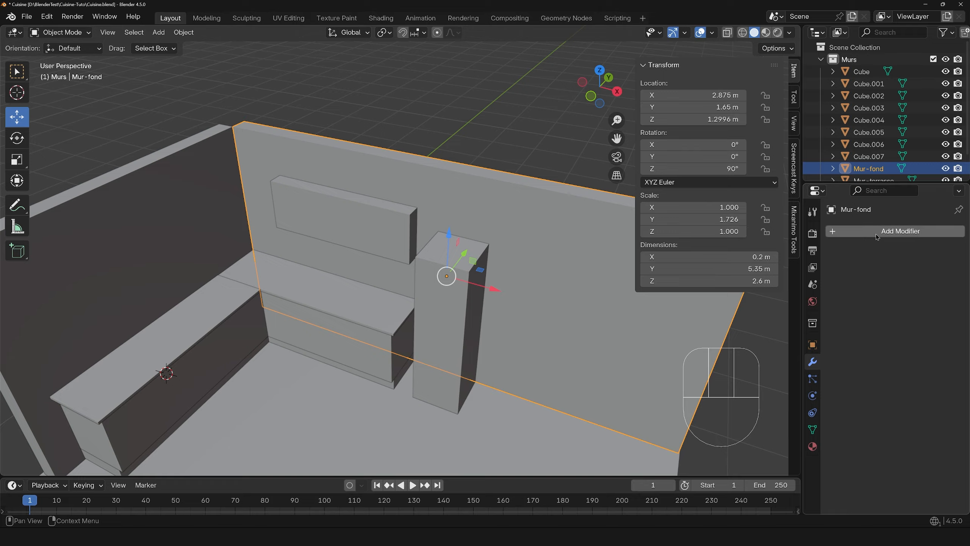
click(885, 239)
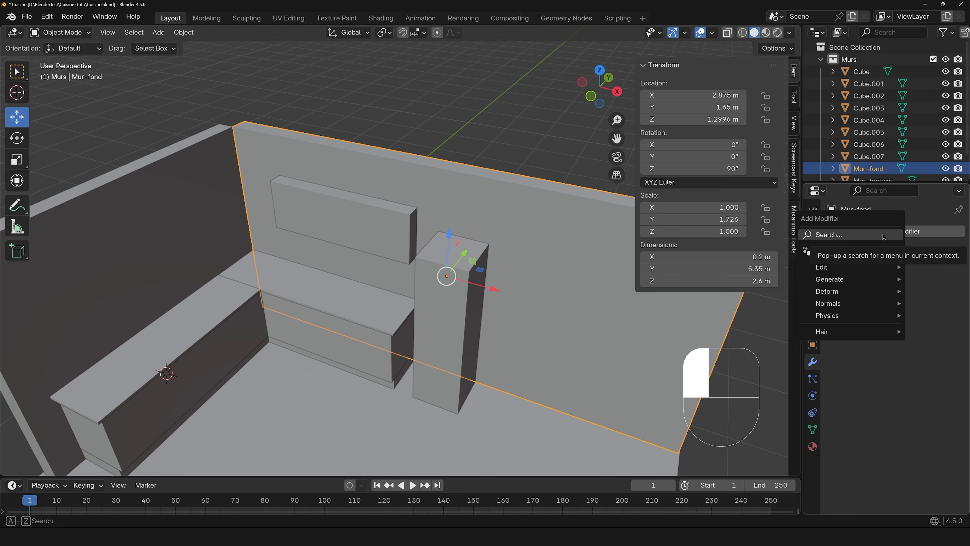
click(883, 235)
text(b)
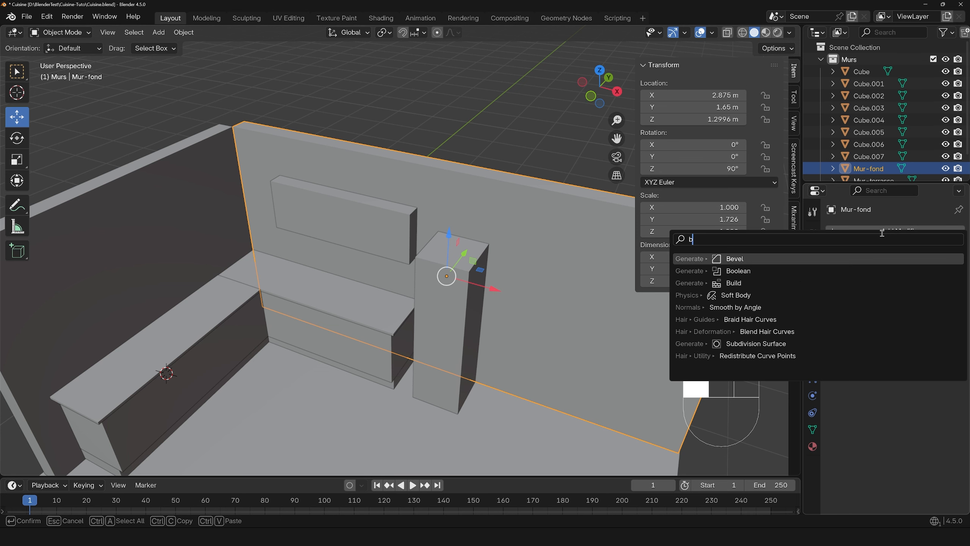
text(o)
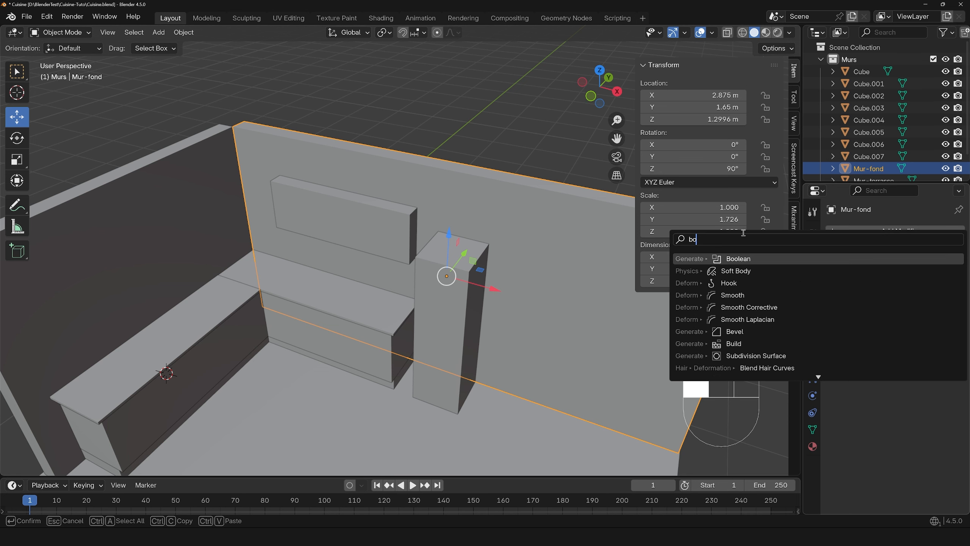
click(735, 259)
click(941, 299)
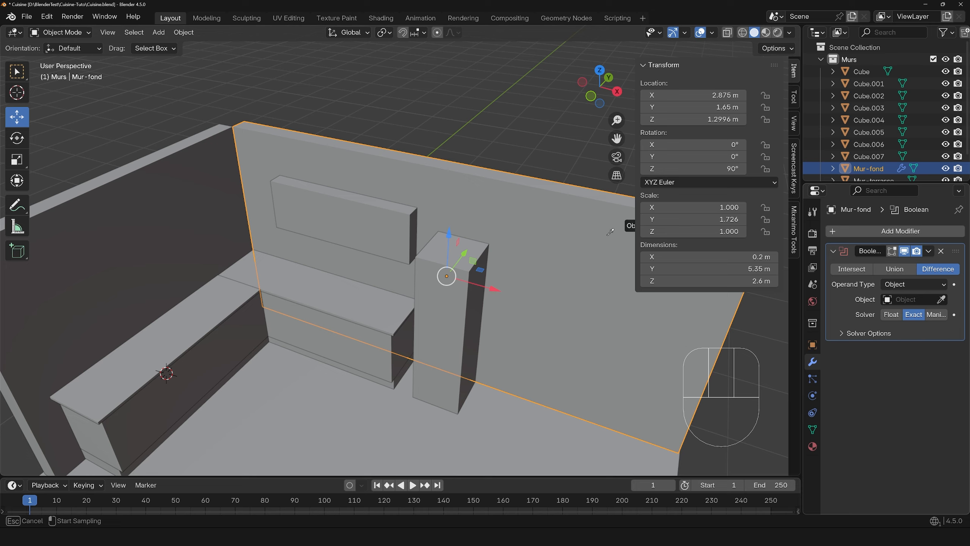
click(392, 210)
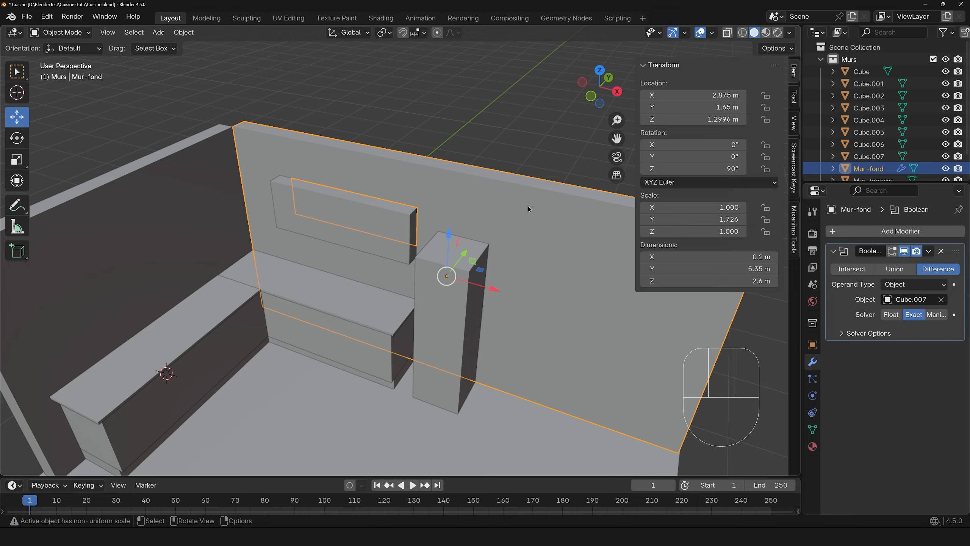
Select the cutter block in the back wall and hide it in the viewport
click(323, 109)
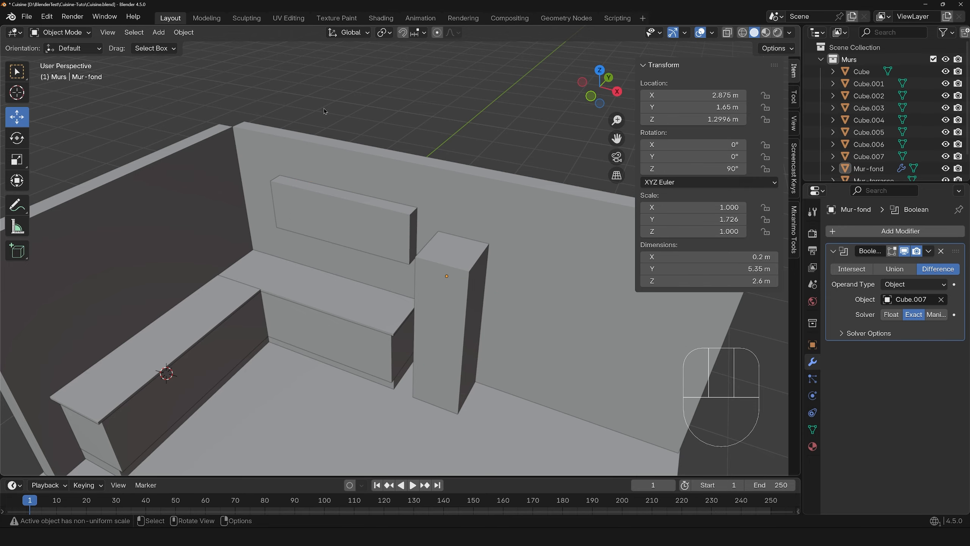
click(324, 195)
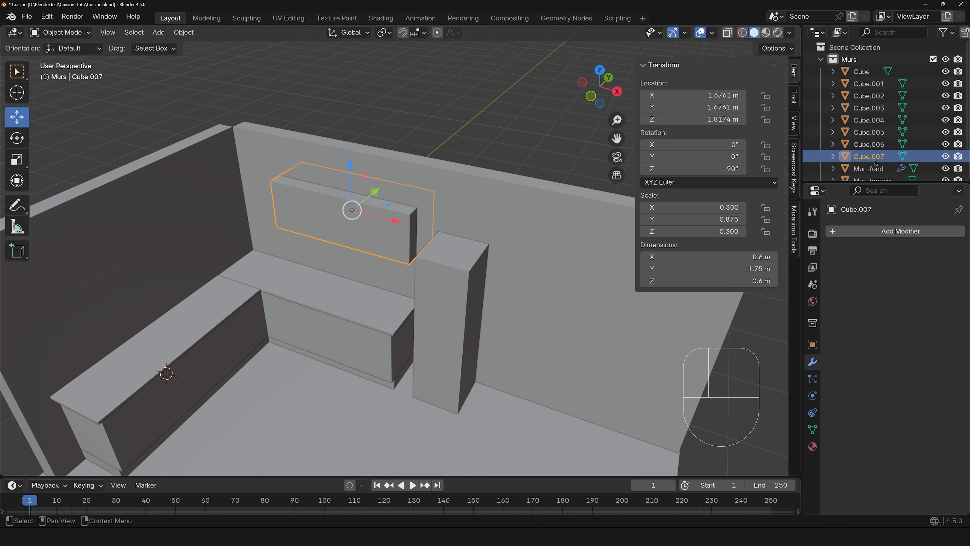
click(945, 156)
Duplicate the base cabinet body along the terrace wall and raise the copy about 1.18 m along Z
click(209, 308)
key(KP_Decimal)
middle_drag(375, 346, 350, 346)
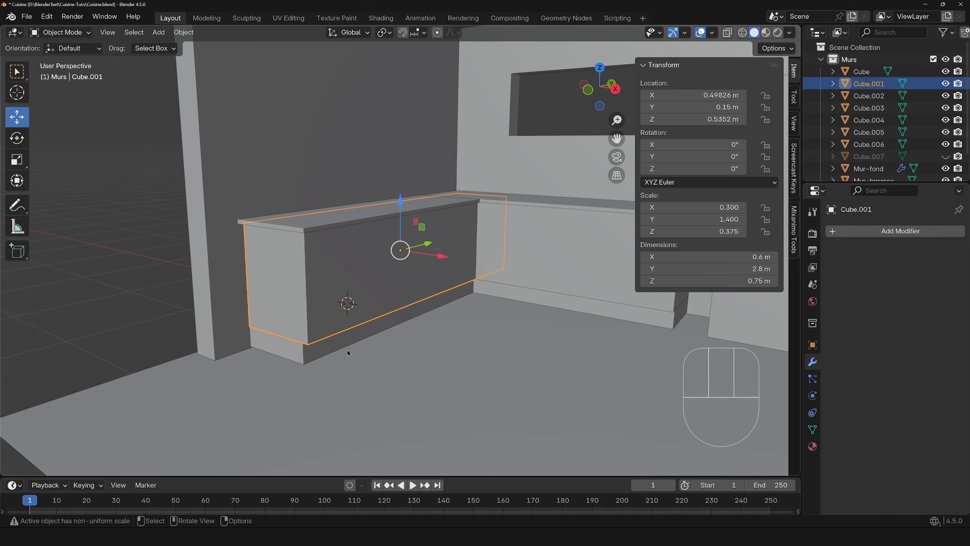
key(shift+d)
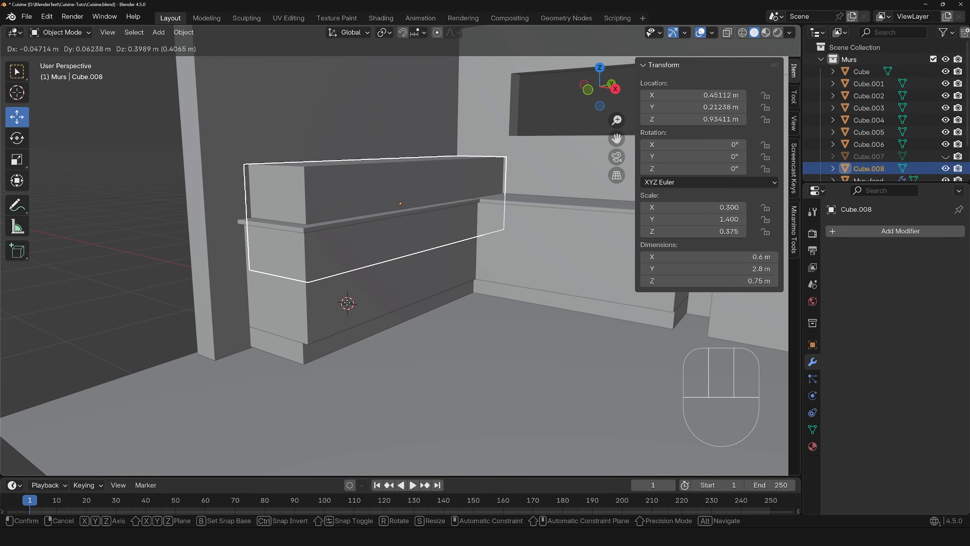
key(z)
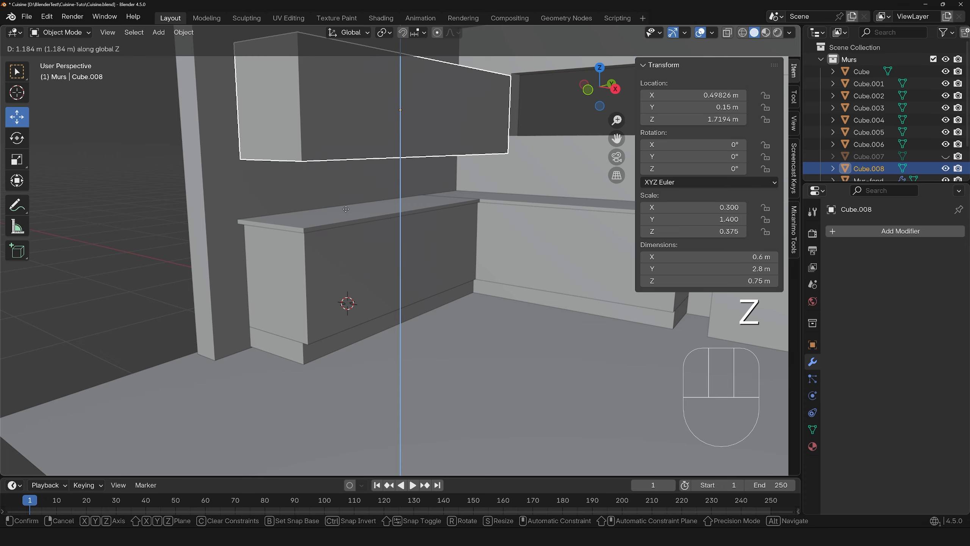
click(346, 209)
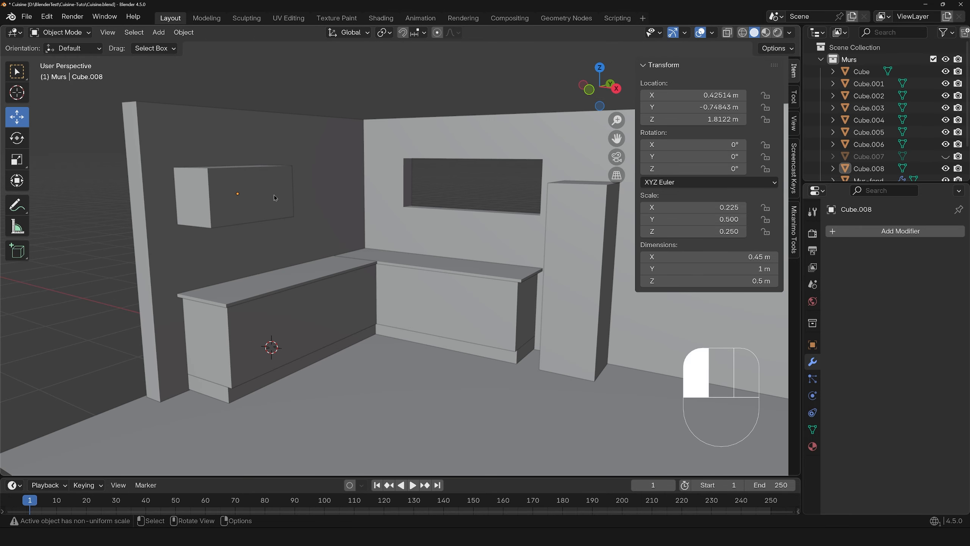
Duplicate the terrace-wall upper cabinet and move the copy about 1.19 m along Y toward the back wall
click(275, 197)
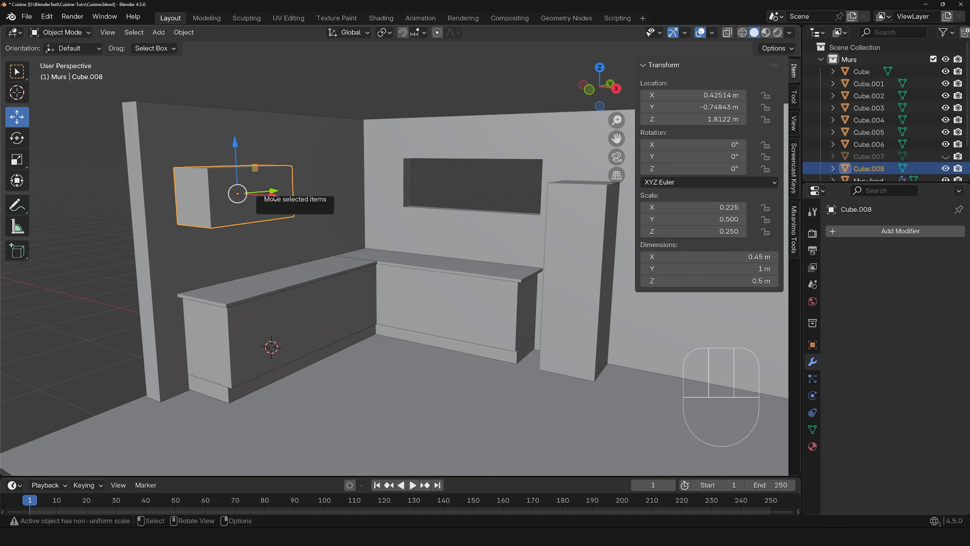
key(KP_Decimal)
middle_drag(286, 216, 378, 323)
scroll(465, 309, down, 3)
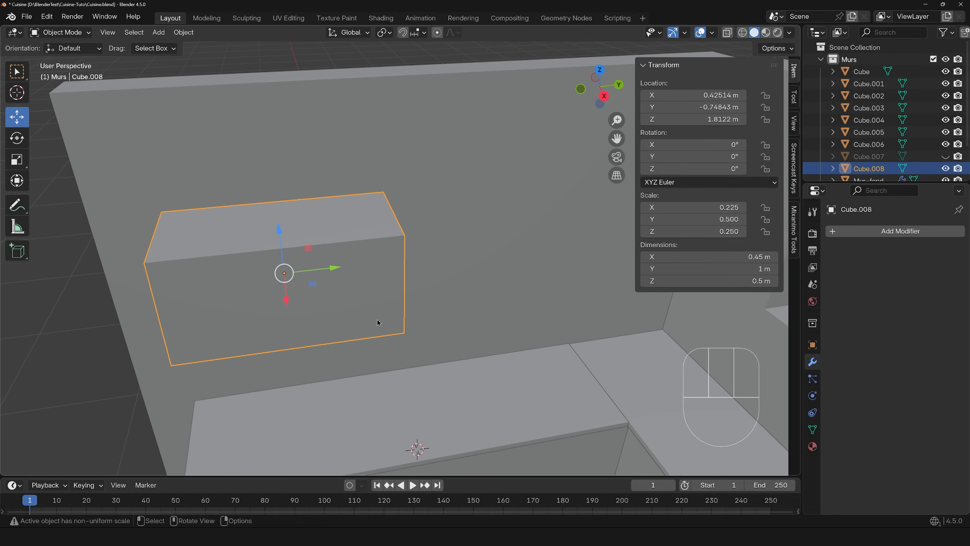
key(shift+d)
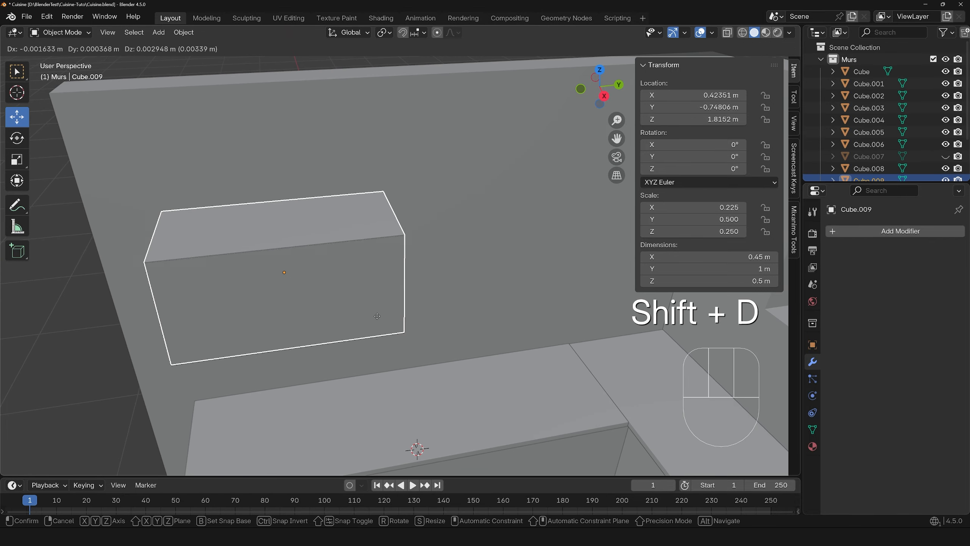
key(y)
click(619, 321)
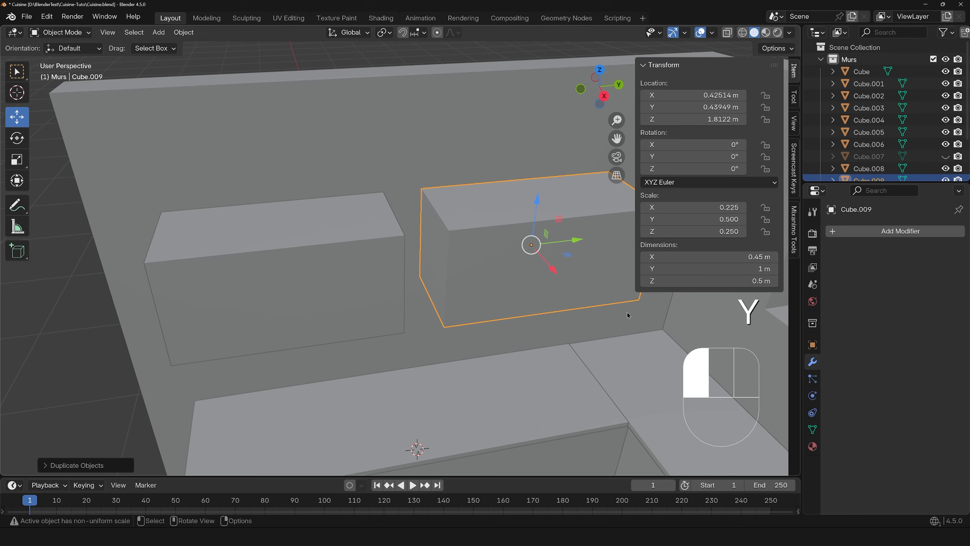
Lower the duplicated block about 0.22 m along Z to serve as the hood plate above the worktop
key(KP_Decimal)
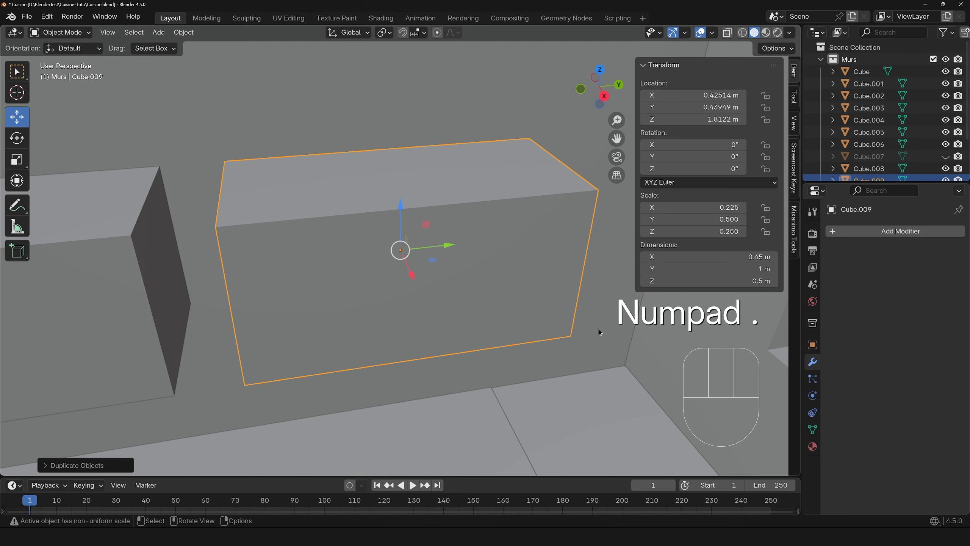
scroll(450, 308, down, 3)
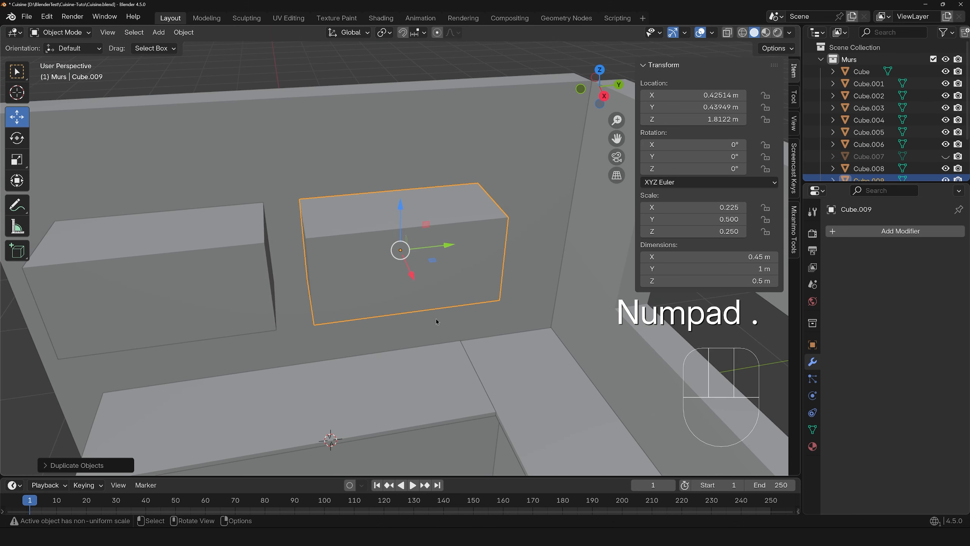
middle_drag(435, 318, 477, 298)
drag(400, 206, 400, 255)
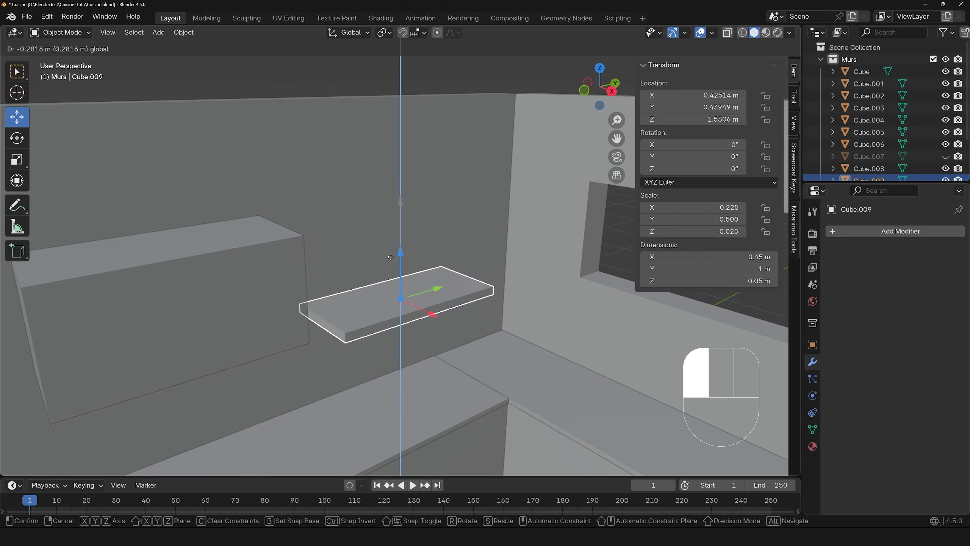
middle_drag(369, 296, 392, 254)
drag(400, 251, 400, 237)
middle_drag(380, 291, 433, 367)
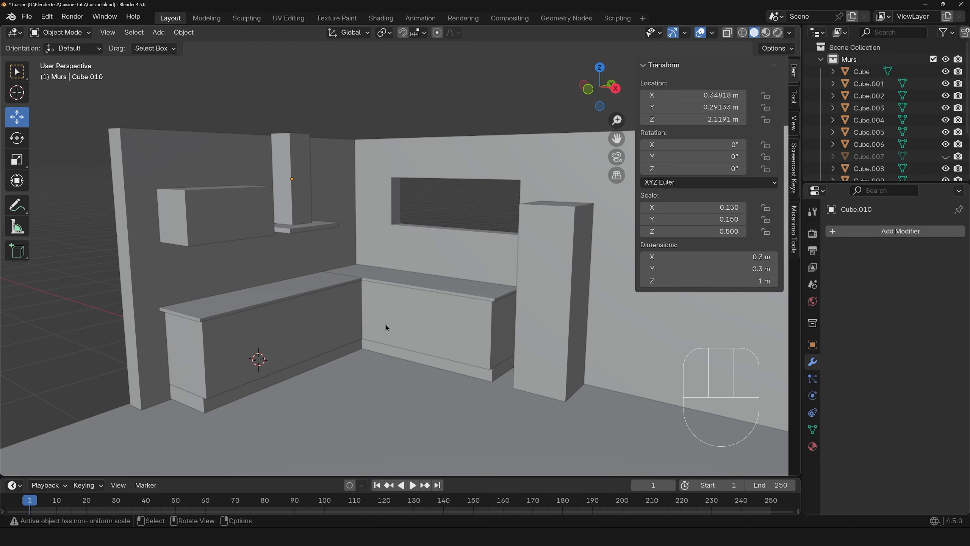
Enlarge the outliner to show all objects and rename the tall unit beside the worktop as Frigo
middle_drag(386, 324, 388, 280)
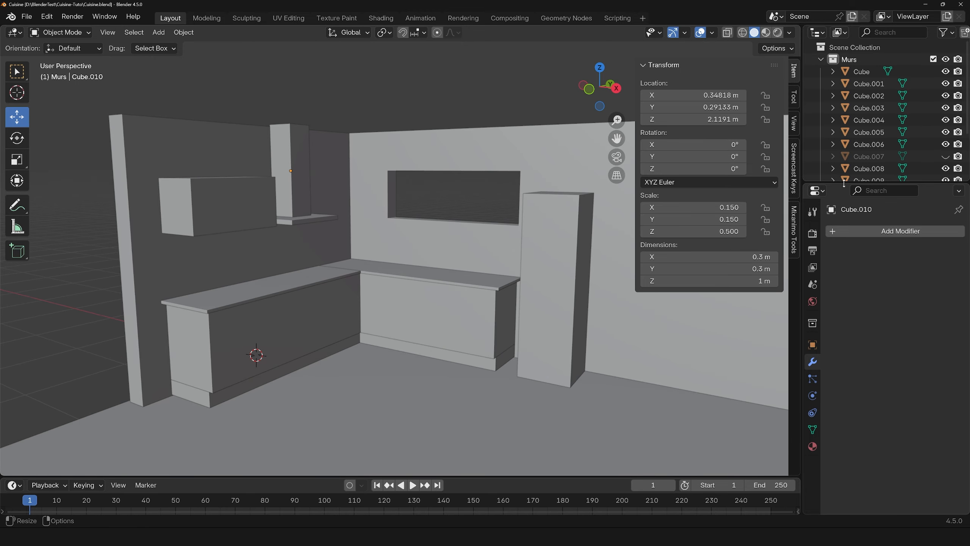
drag(843, 184, 844, 267)
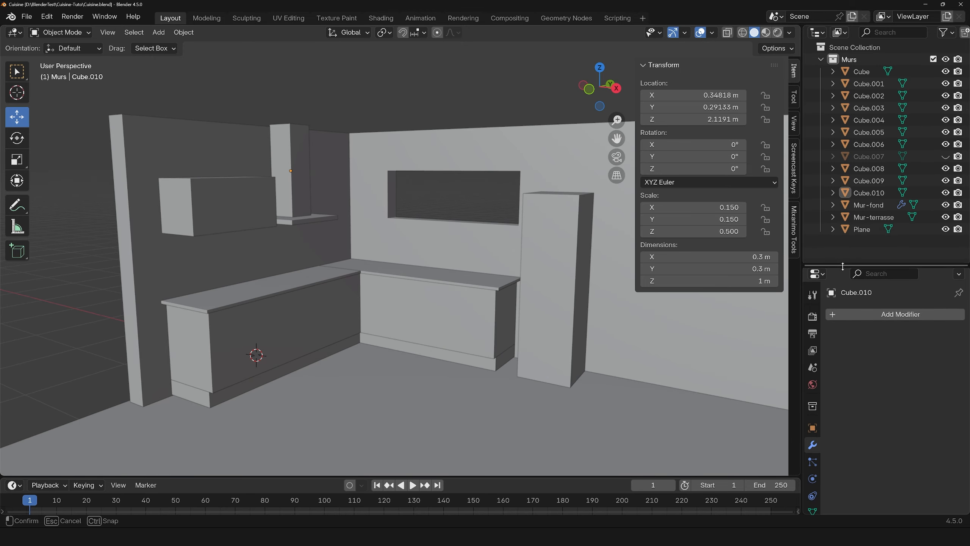
click(343, 133)
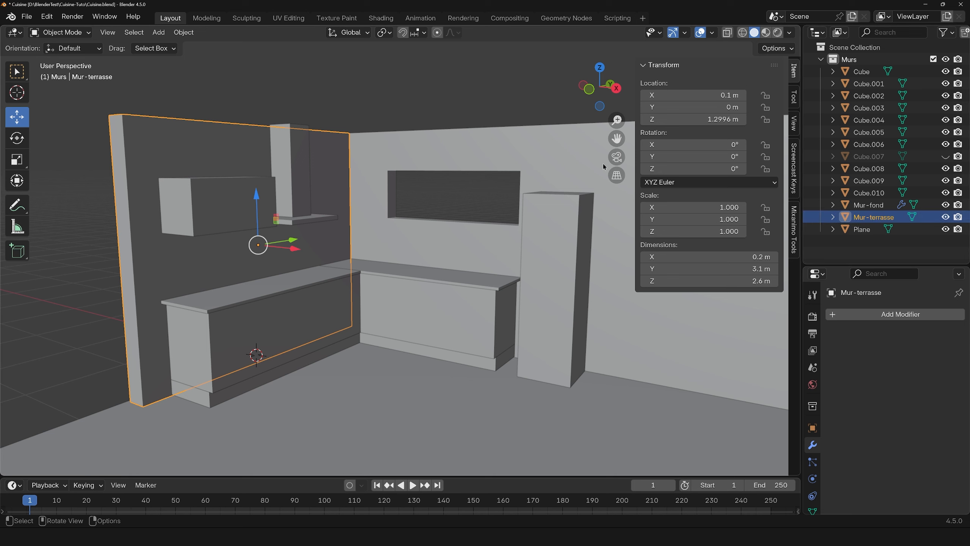
click(579, 142)
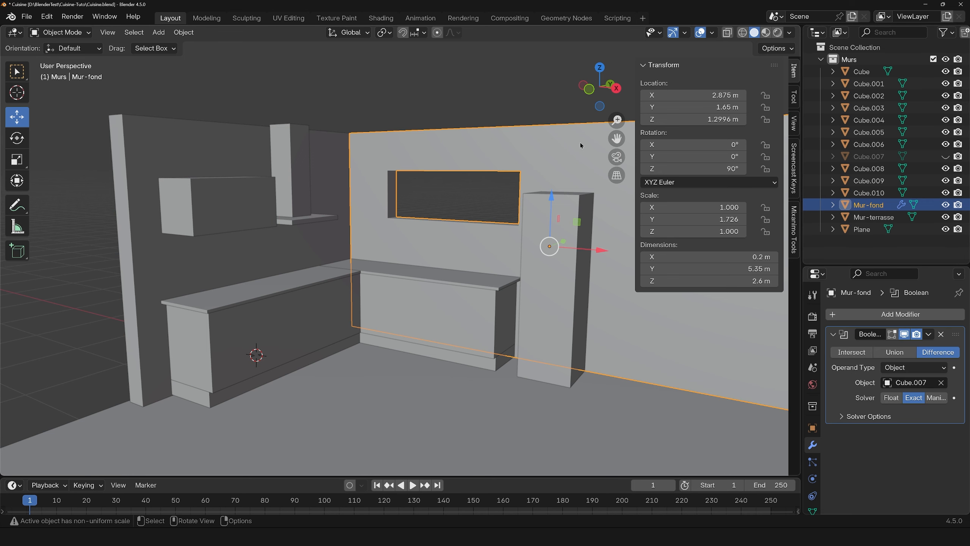
click(534, 217)
double_click(872, 119)
text(F)
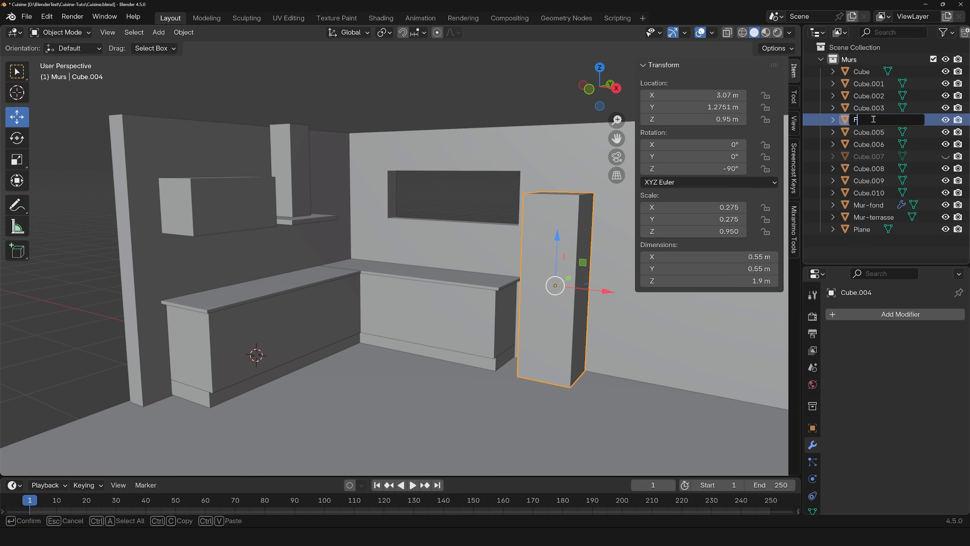
text(rigo)
key(Return)
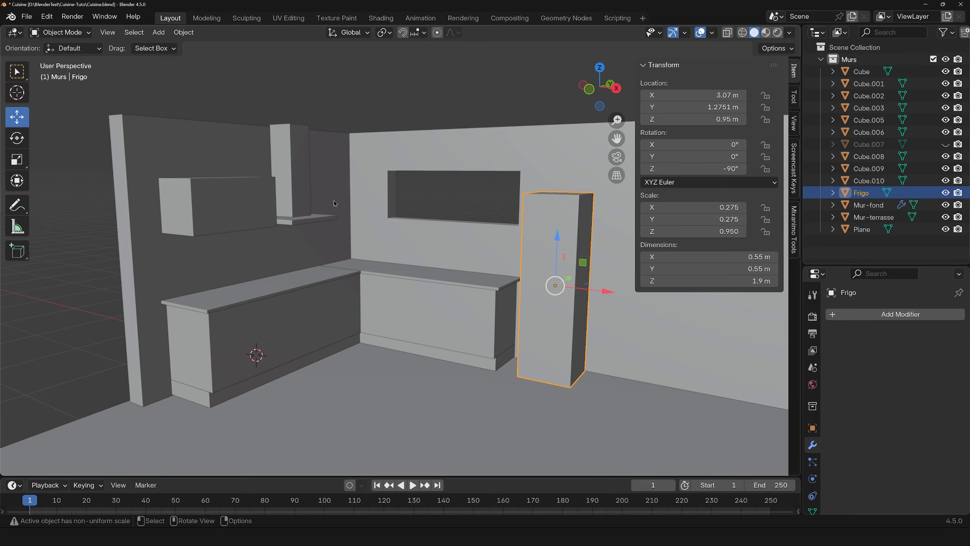
Rename the upright duct above the hood plate as Hotte-cheminée
click(297, 156)
double_click(873, 180)
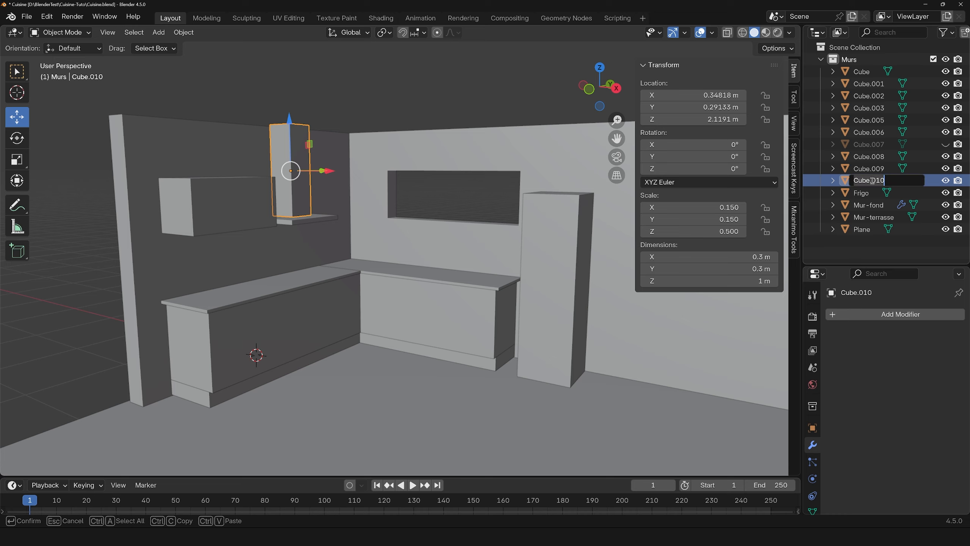
text(Hotte- cheminée)
key(Return)
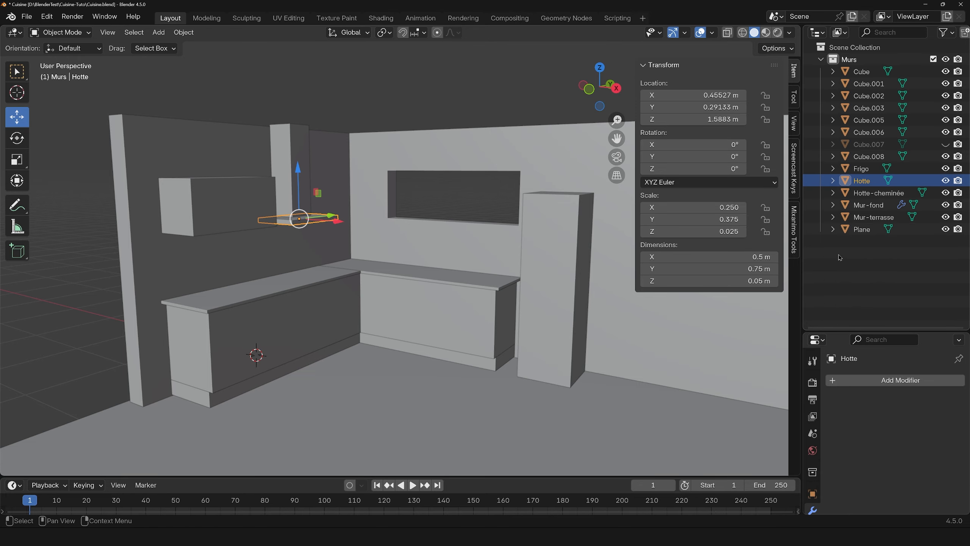
Create a new collection at scene level and name it Meubles
right_click(828, 247)
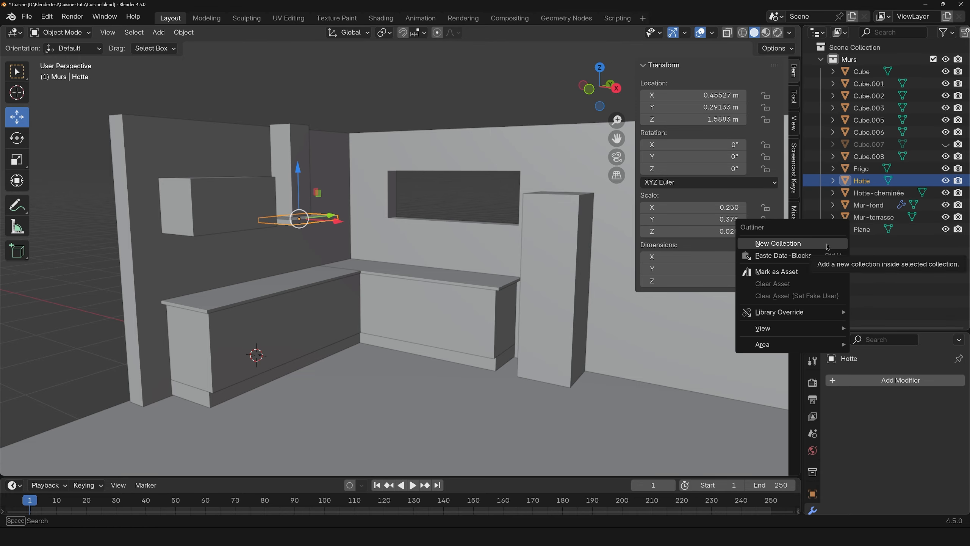
click(811, 243)
double_click(866, 242)
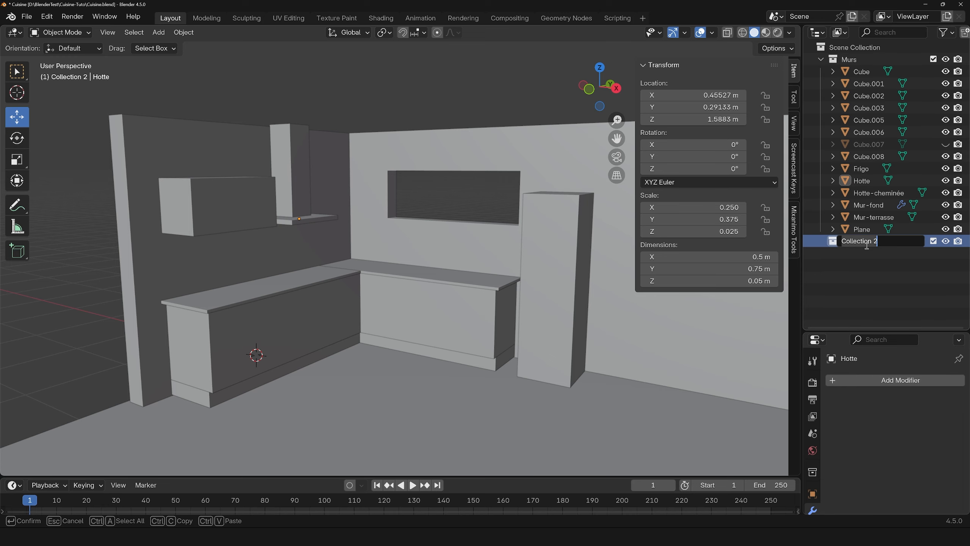
text(Meubles)
key(Return)
click(865, 253)
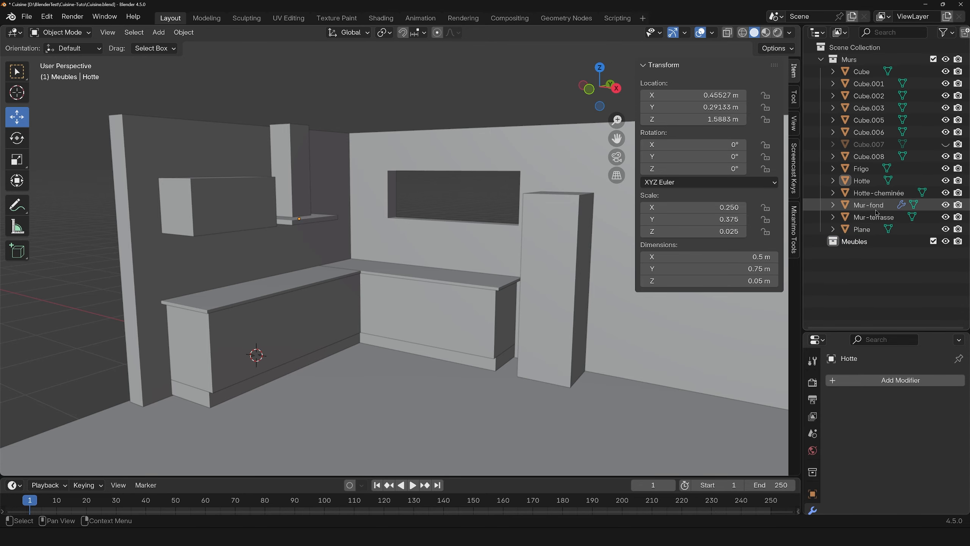
click(863, 72)
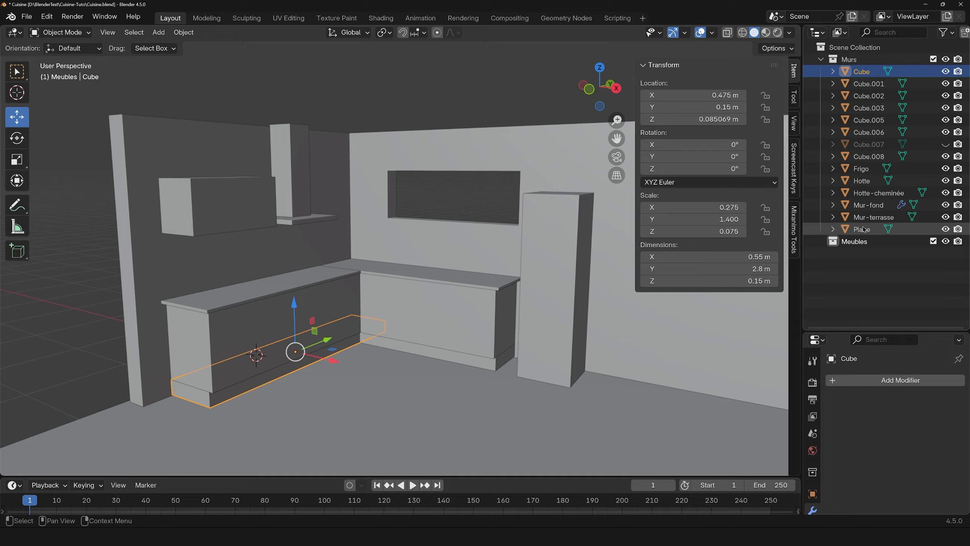
shift+click(864, 230)
key(alt+a)
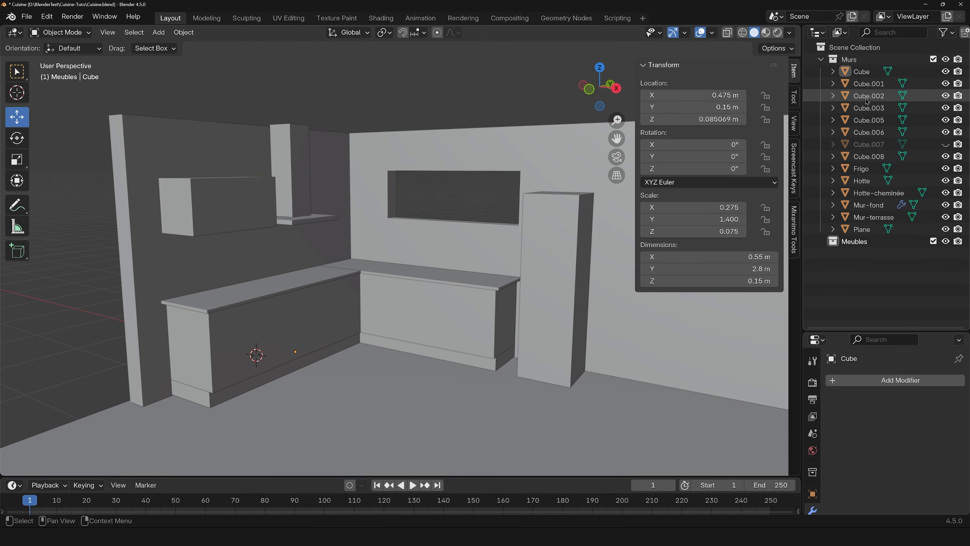
Move all objects listed from Cube through Hotte-cheminée out of Murs and into the Meubles collection
click(862, 71)
shift+click(869, 193)
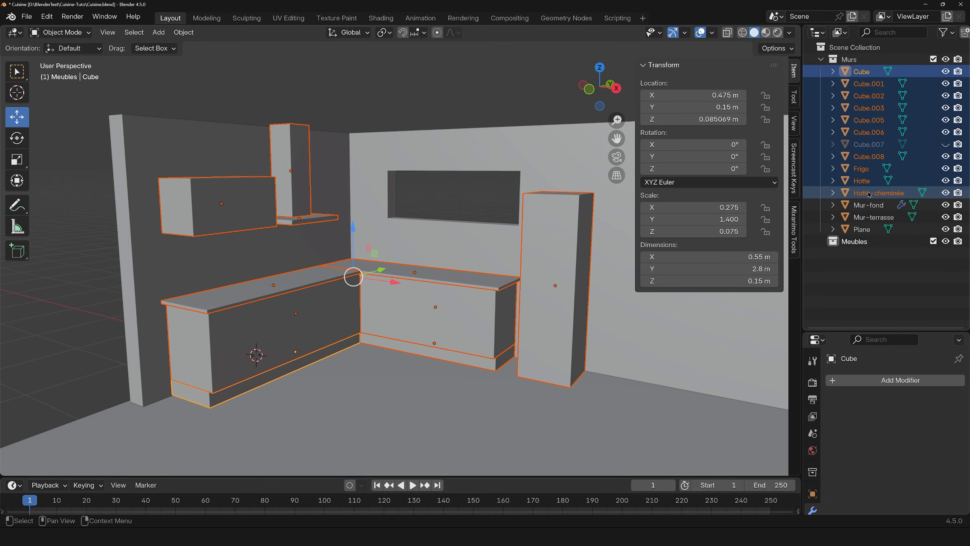
drag(869, 194, 845, 244)
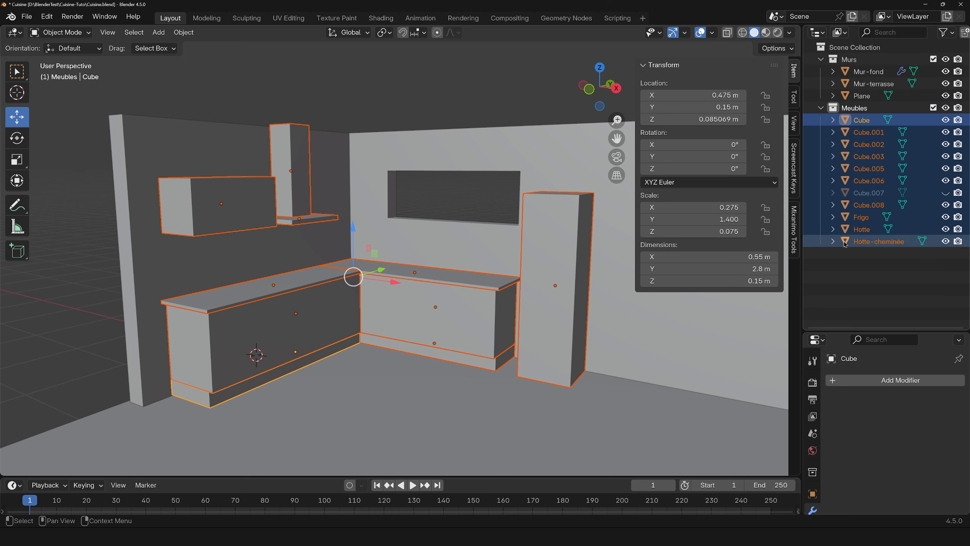
click(881, 272)
Rename the floor plane in the Murs collection as Sol
double_click(863, 95)
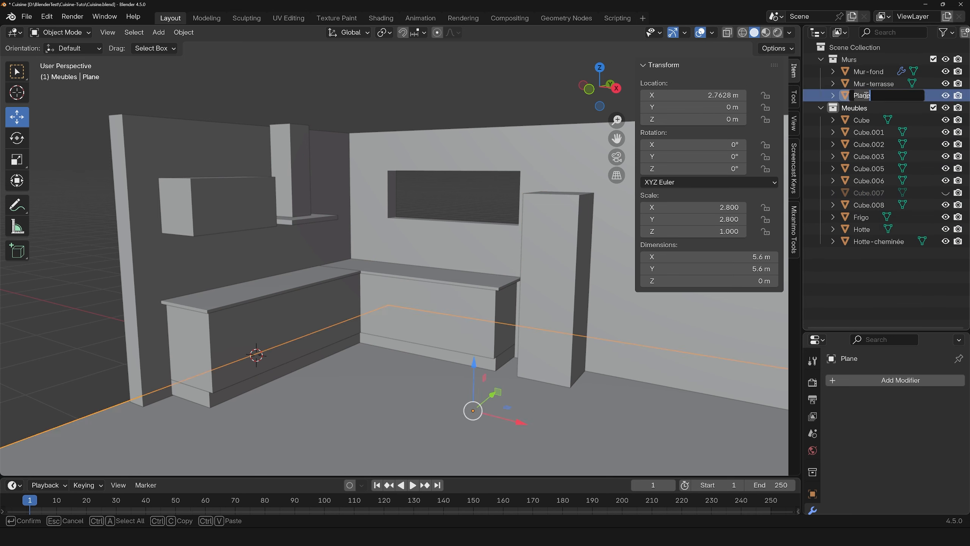
text(Sol)
key(Return)
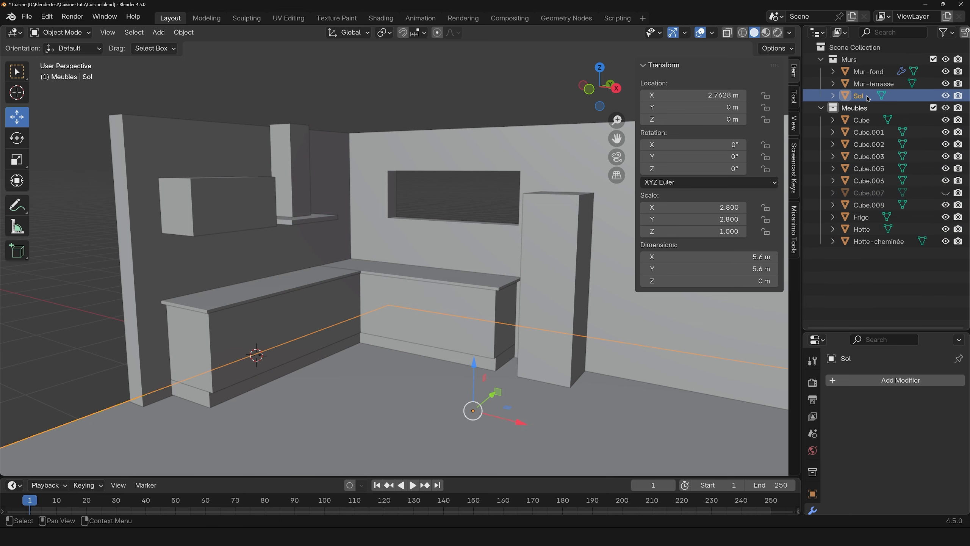
Rename the base cabinet beneath the window opening as Meuble-cuisine-fond and clear the selection
click(469, 284)
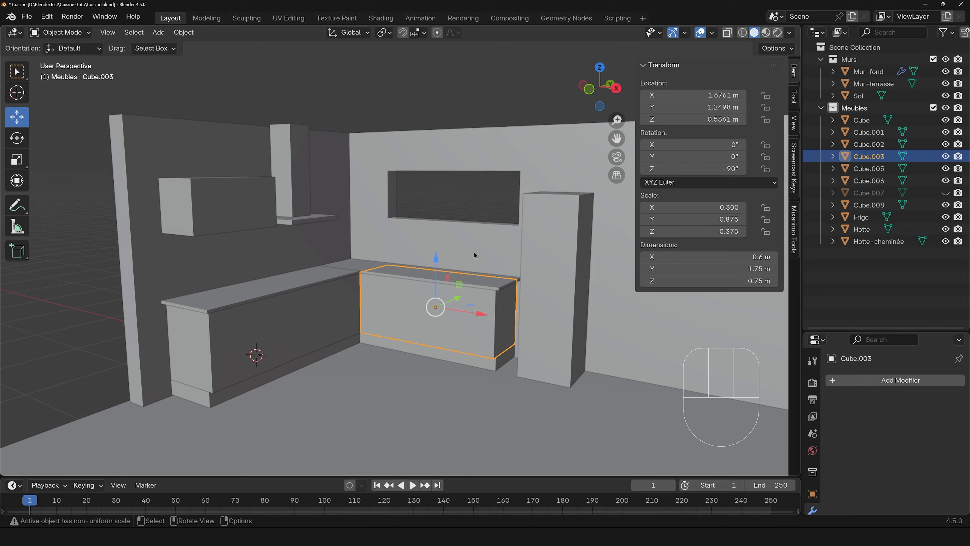
key(F2)
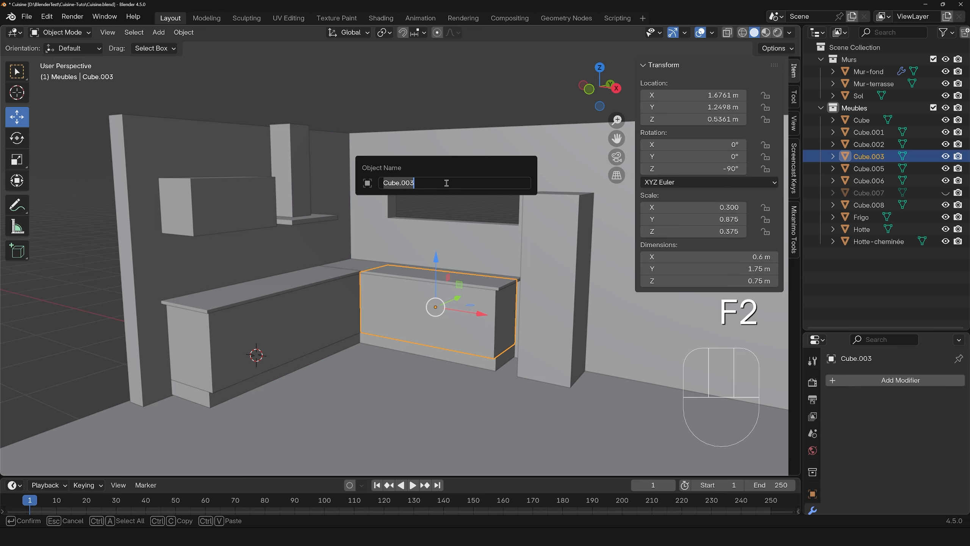
text(Meuble)
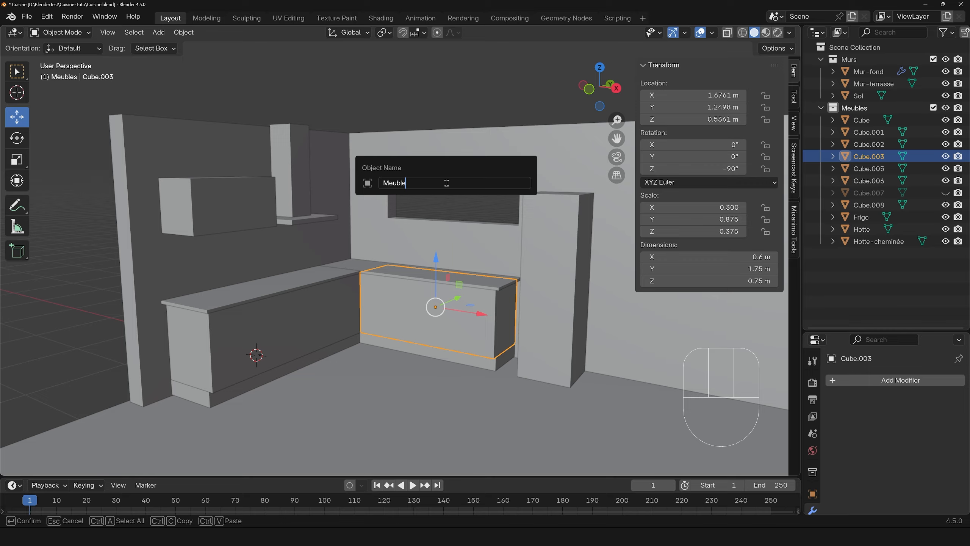
text(-cuisine-fond)
key(Return)
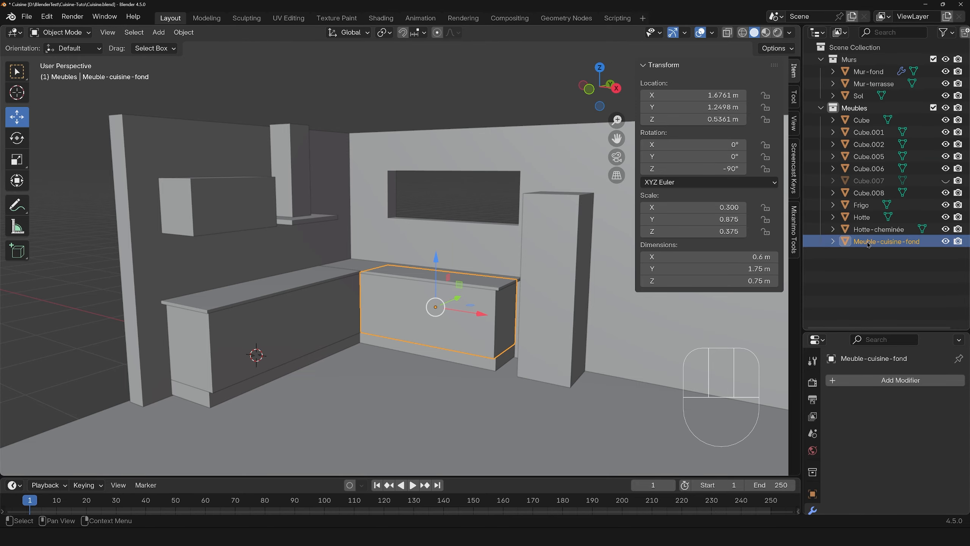
key(alt+a)
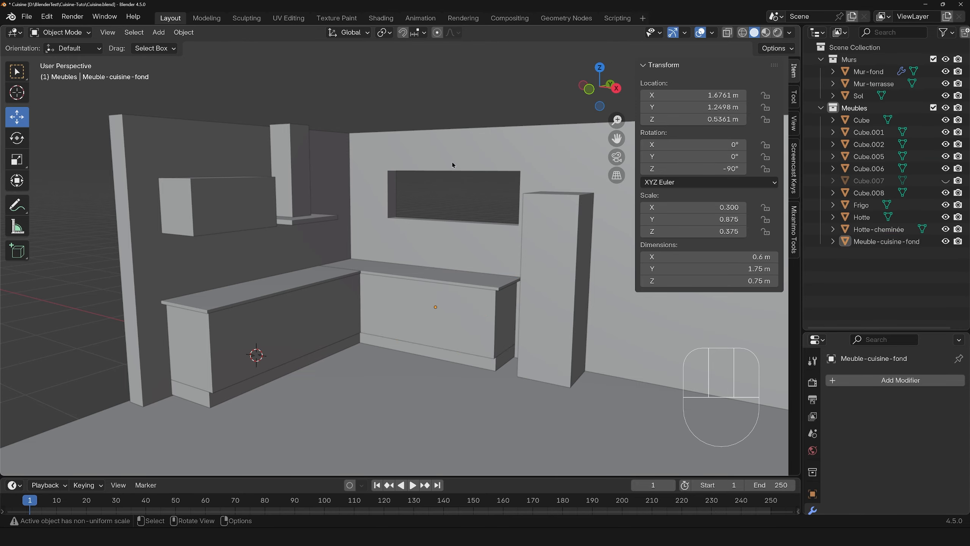
Move the Frigo object into a new collection named App Elect
click(549, 234)
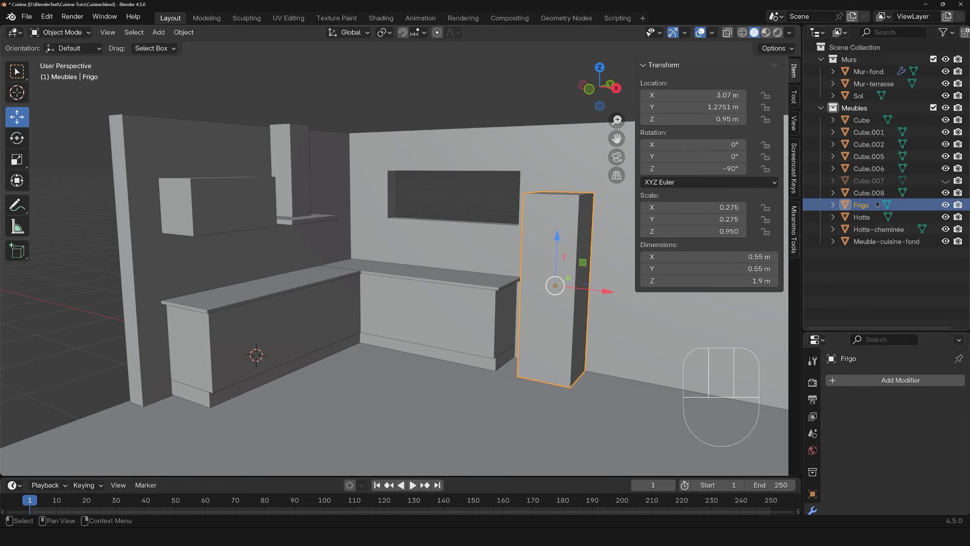
key(m)
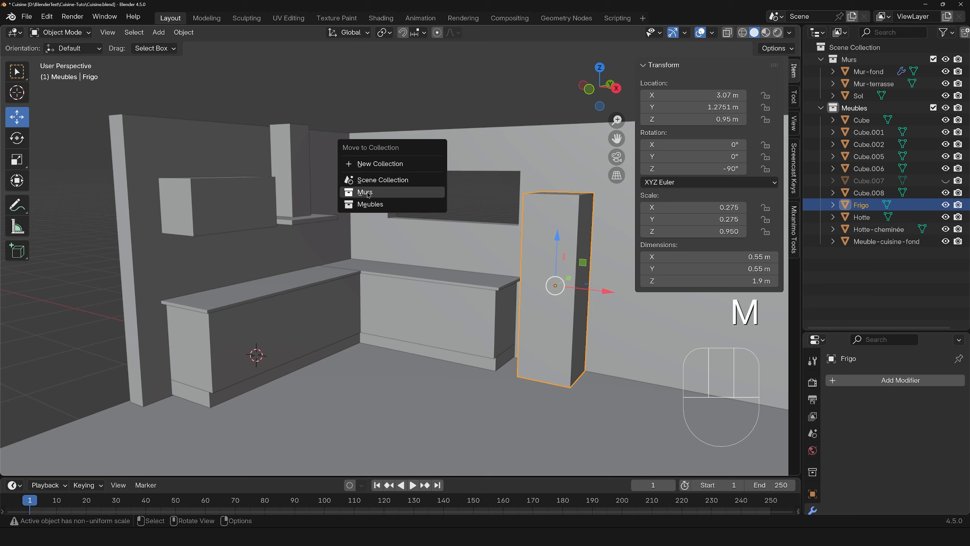
click(394, 164)
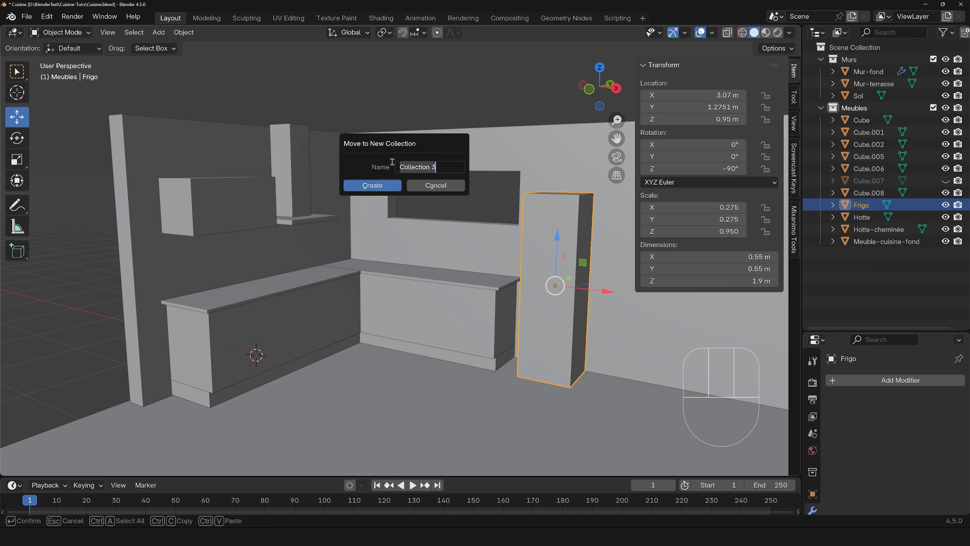
text(A)
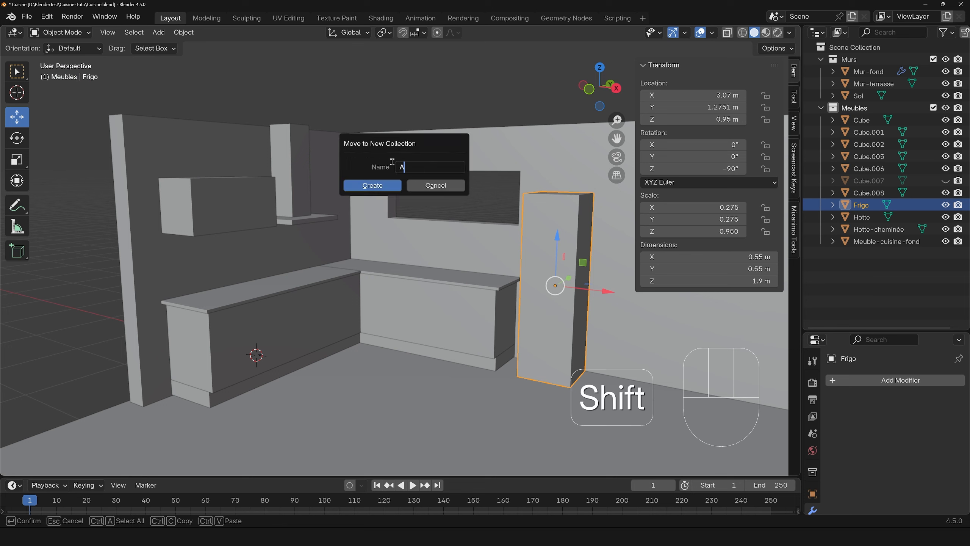
text(pp Elect)
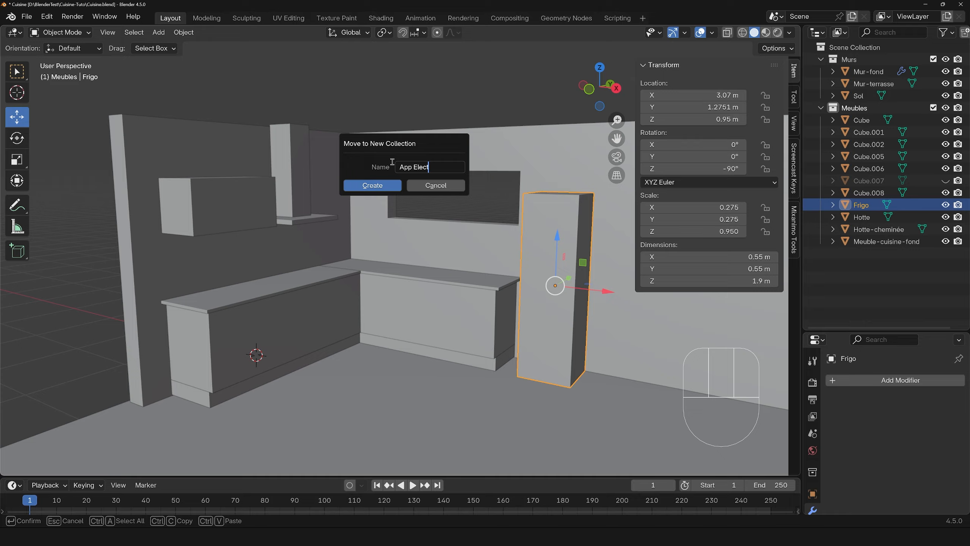
click(389, 186)
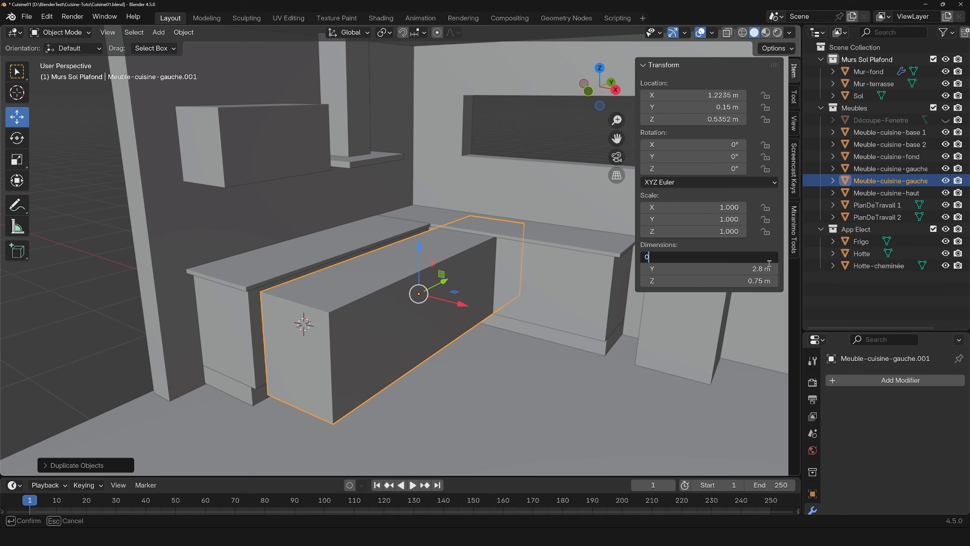
Resize the duplicated left cabinet to a 0.01 × 1.2 × 0.15 m drawer front and shift it about 0.87 m towards negative Y
click(760, 268)
text(1.2)
key(Return)
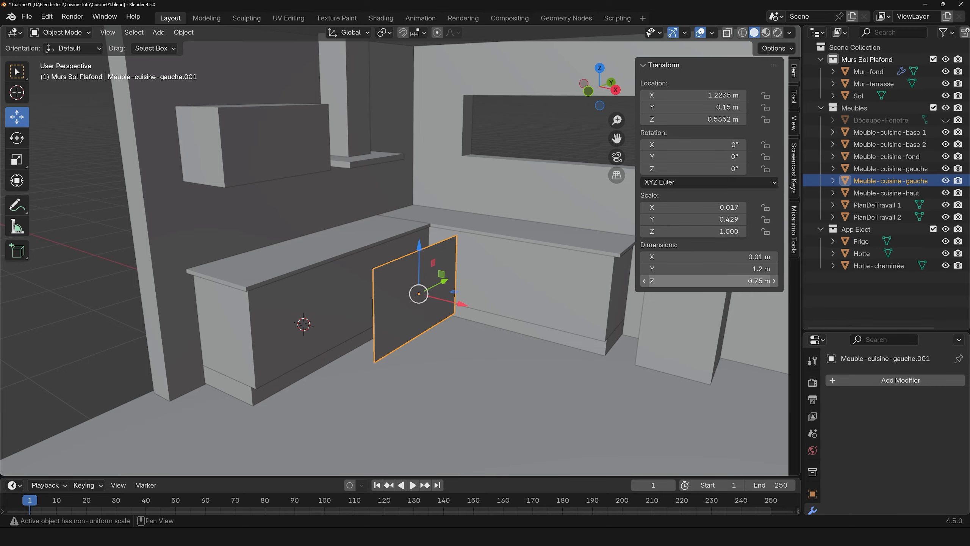
click(754, 281)
text(15)
key(Return)
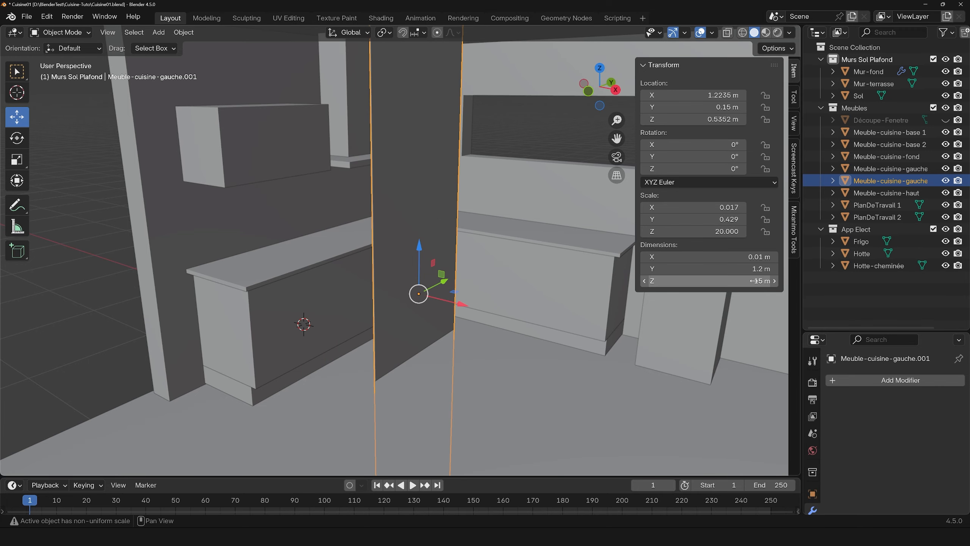
click(755, 280)
text(0.15)
key(Return)
drag(435, 284, 376, 305)
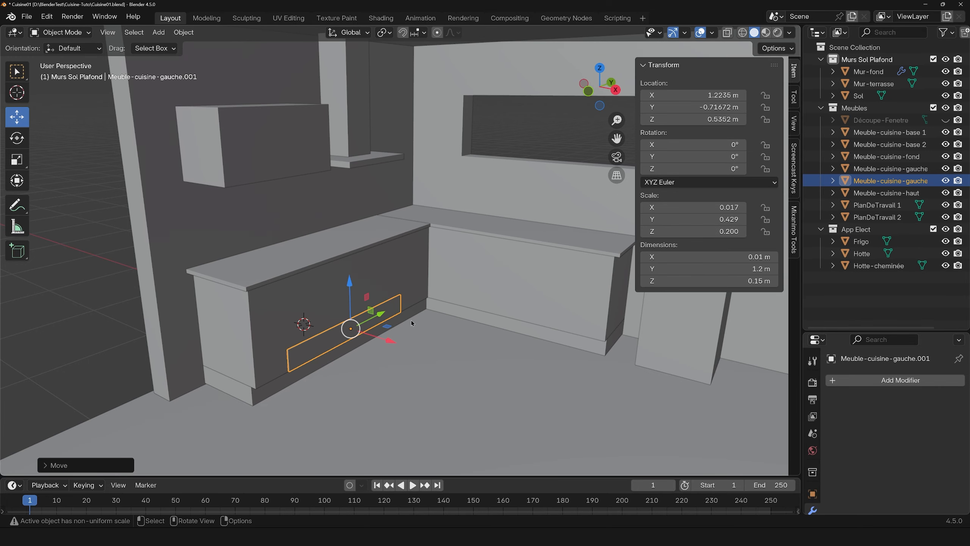
Duplicate the drawer front at the top of the left cabinet about 0.3 m straight down along Z
middle_drag(376, 305, 493, 289)
scroll(439, 297, up, 6)
key(shift+d)
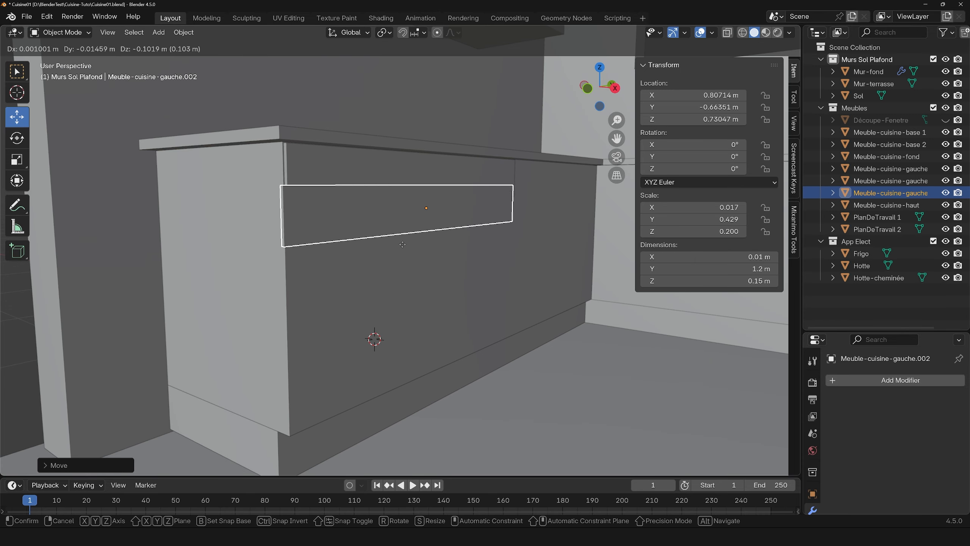
key(z)
click(409, 304)
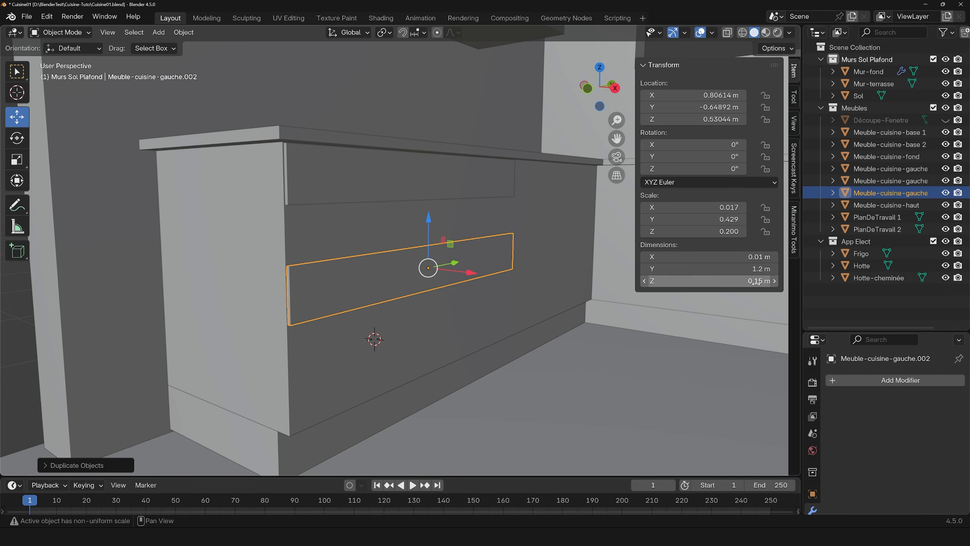
Set the duplicated front's height to 0.3 m and raise it to about 0.61 m in Z, just beneath the upper drawer front
click(754, 281)
text(0.3)
key(Return)
drag(428, 218, 427, 194)
scroll(428, 195, up, 5)
shift+middle_drag(427, 195, 603, 271)
drag(699, 296, 700, 297)
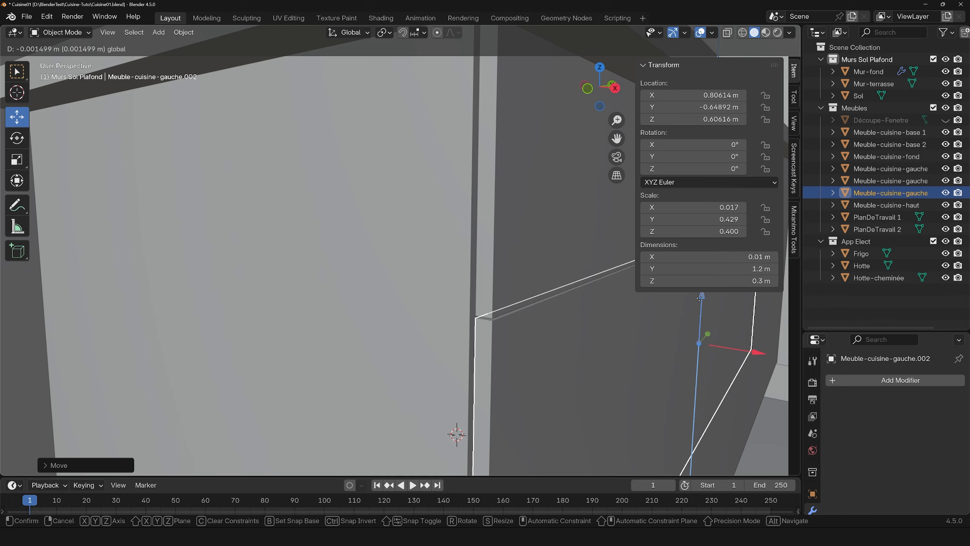
Duplicate the 0.3 m high drawer front about 0.3 m down along Z to form the lowest drawer
scroll(414, 266, down, 5)
key(shift+d)
key(z)
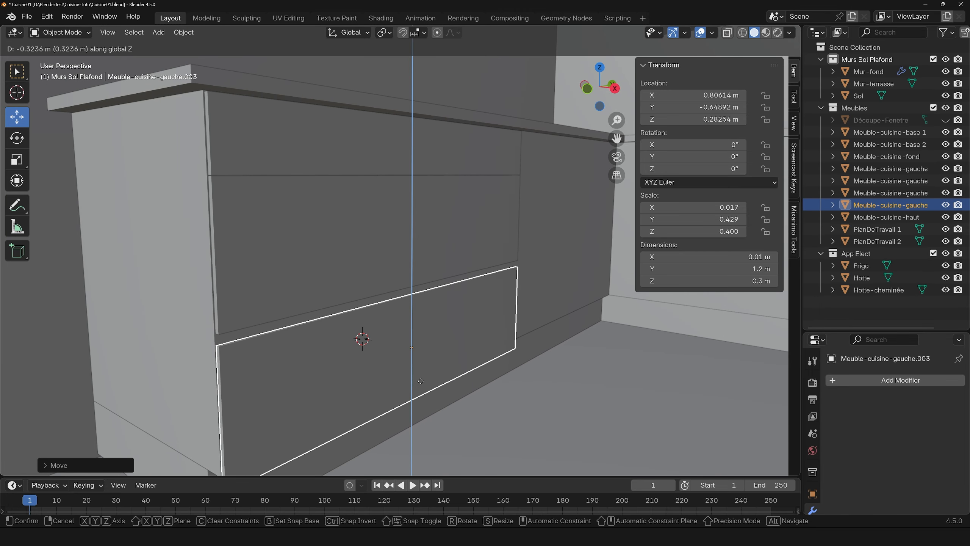
click(414, 371)
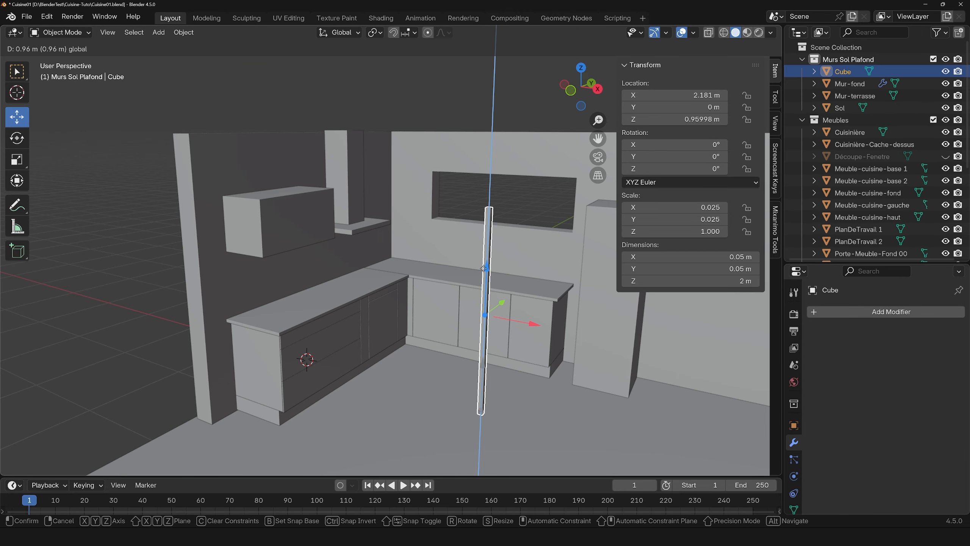
Raise the thin 2 m post to about 0.97 m in Z and move it along X past the fridge
drag(485, 264, 484, 270)
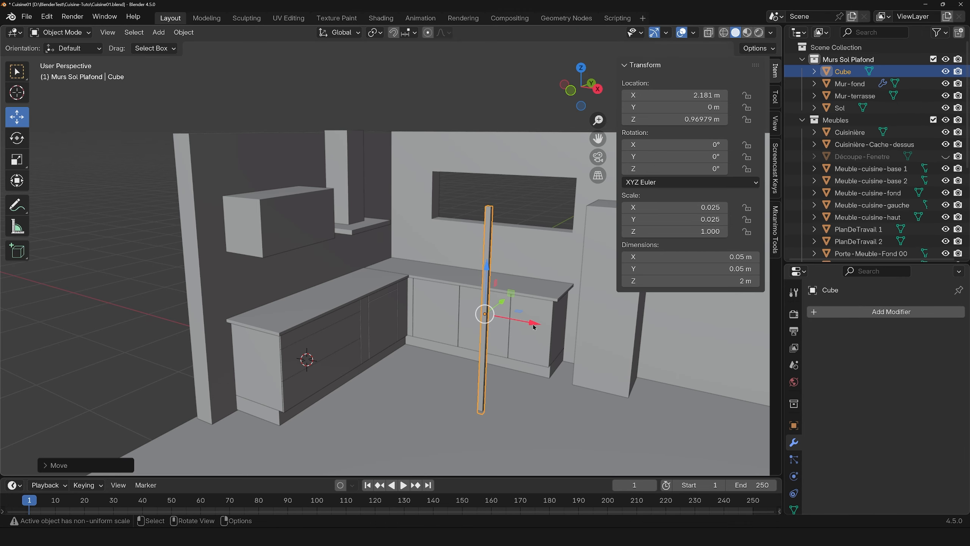
drag(534, 326, 707, 359)
shift+middle_drag(542, 294, 384, 226)
middle_drag(397, 253, 435, 265)
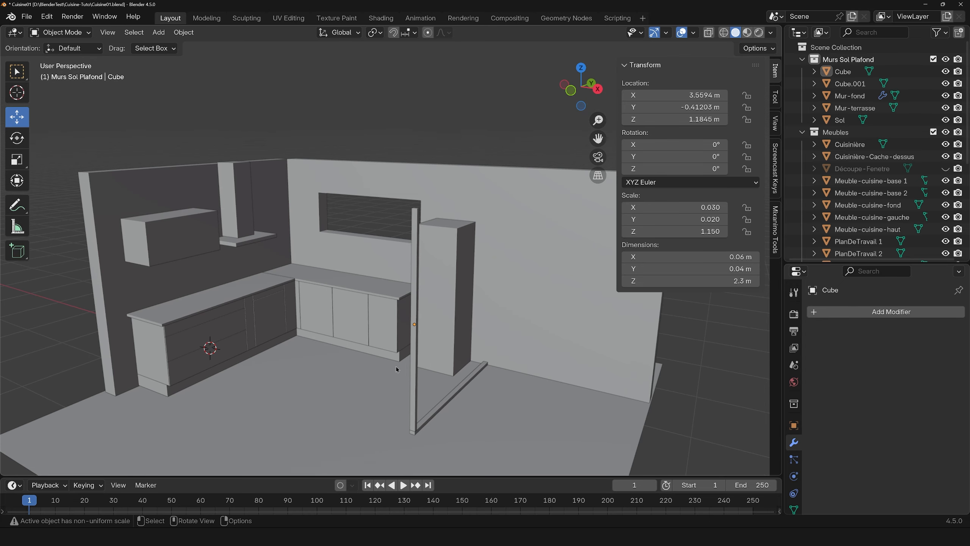
Duplicate the vertical 2.3 m entrance post about 1.16 m upward along Z
click(415, 245)
key(shift+d)
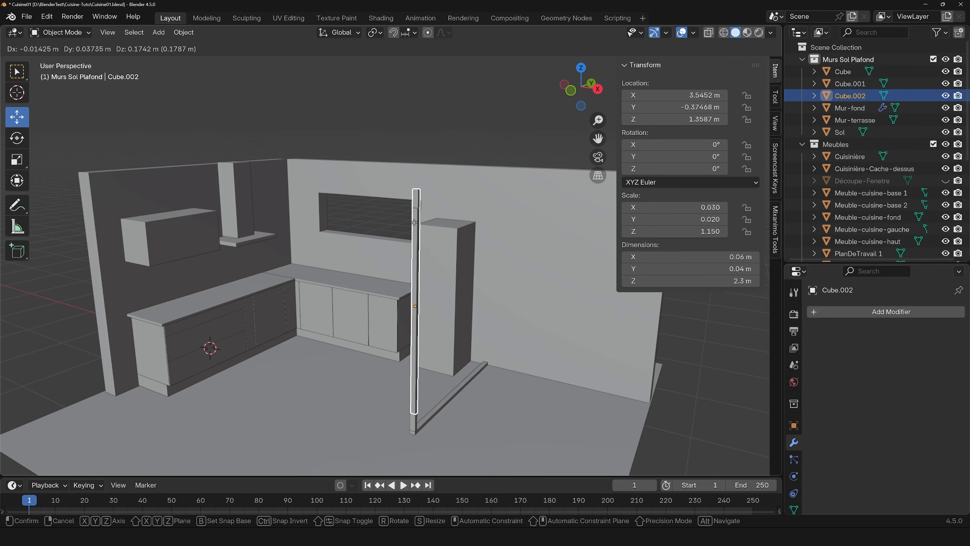
key(z)
click(402, 124)
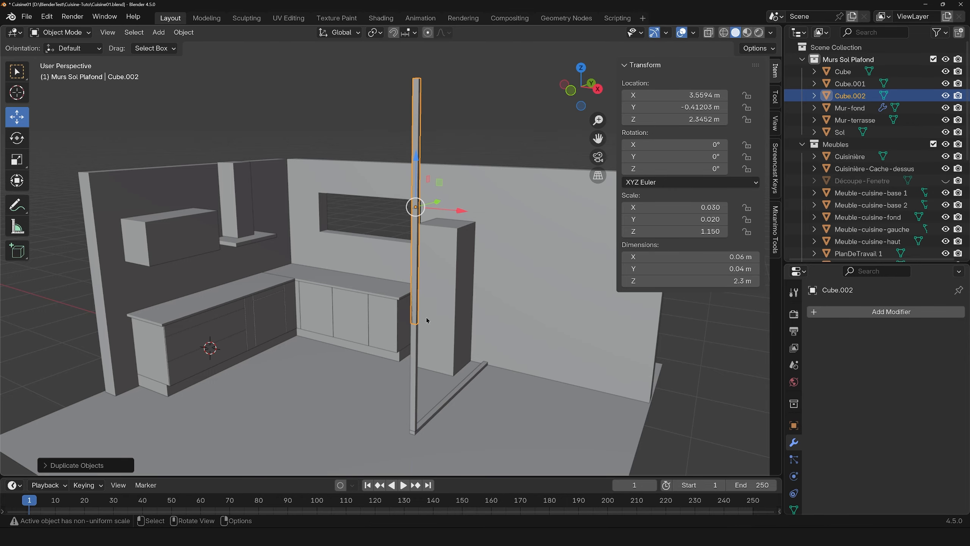
Rotate the duplicated post about the Y axis until it lies horizontally
middle_drag(427, 321, 404, 332)
click(27, 139)
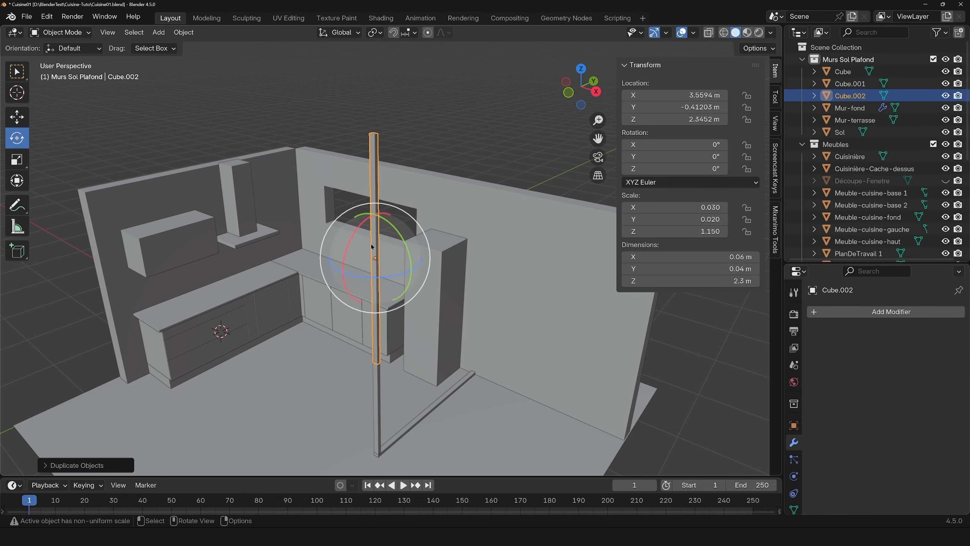
drag(418, 233, 415, 309)
Move the horizontal beam along X and adjust its height so its end lines up with the top of the vertical post
click(16, 116)
drag(410, 271, 512, 308)
middle_drag(512, 307, 314, 299)
scroll(188, 282, up, 6)
scroll(164, 305, down, 1)
shift+middle_drag(156, 313, 271, 302)
scroll(343, 287, down, 2)
shift+middle_drag(359, 286, 376, 281)
drag(470, 292, 470, 285)
middle_drag(289, 315, 326, 312)
scroll(326, 312, down, 8)
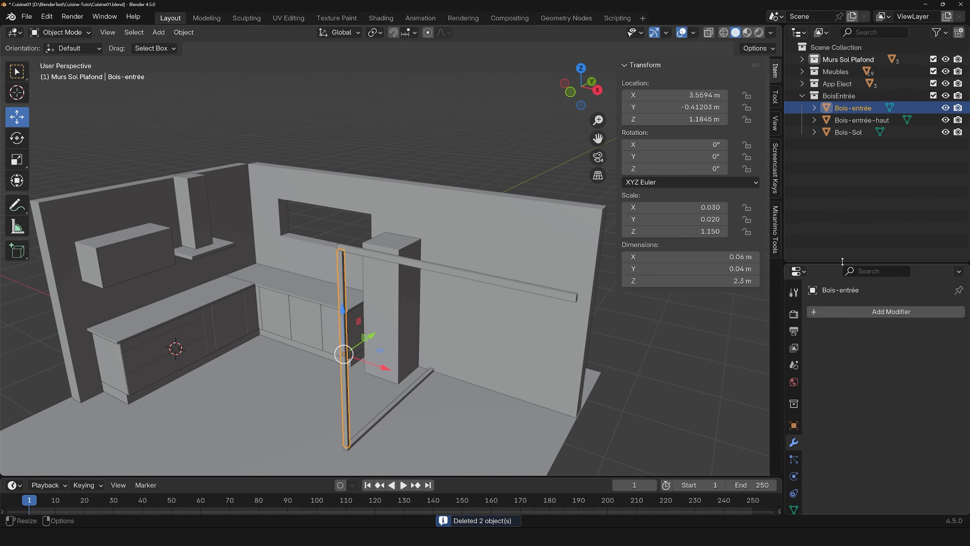
Enlarge the properties area and add an Array modifier to the Bois-entrée post
drag(842, 261, 843, 162)
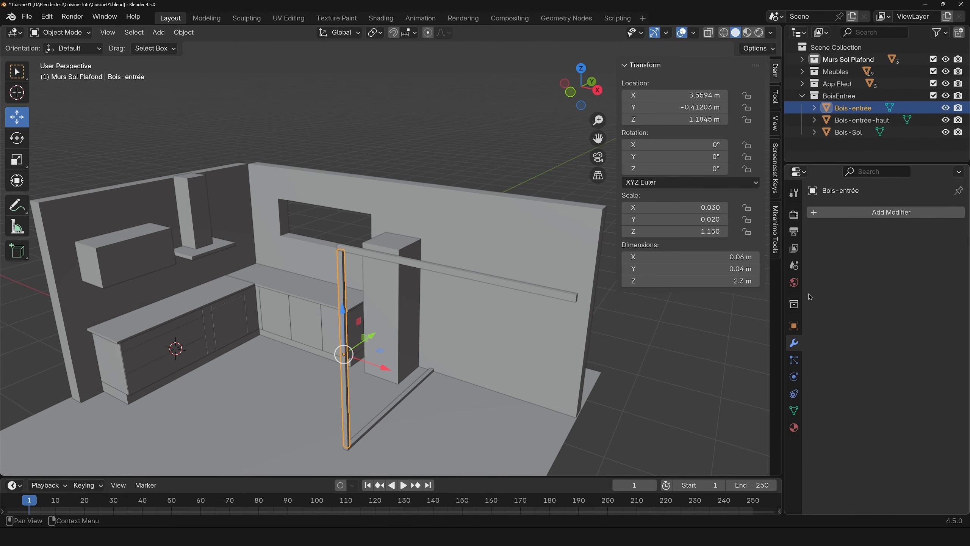
click(874, 215)
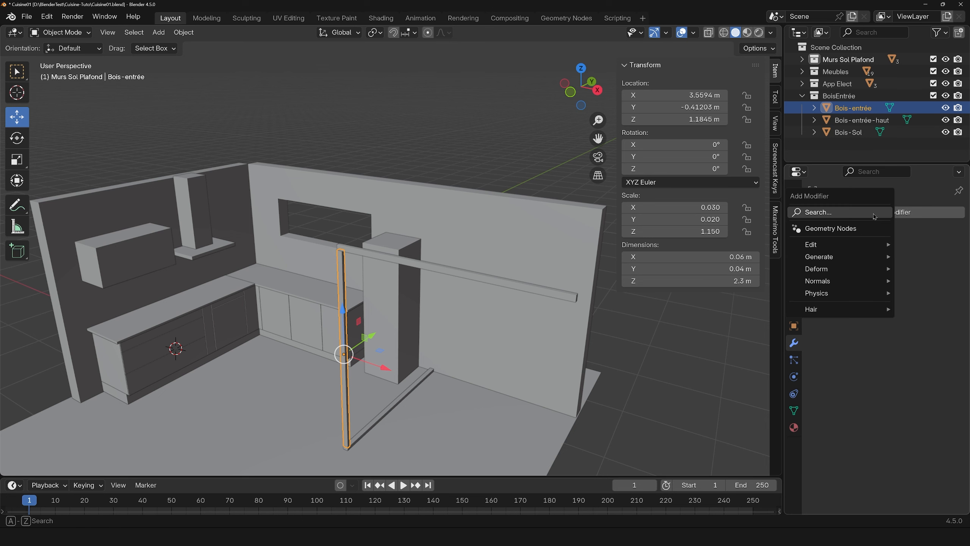
text(a)
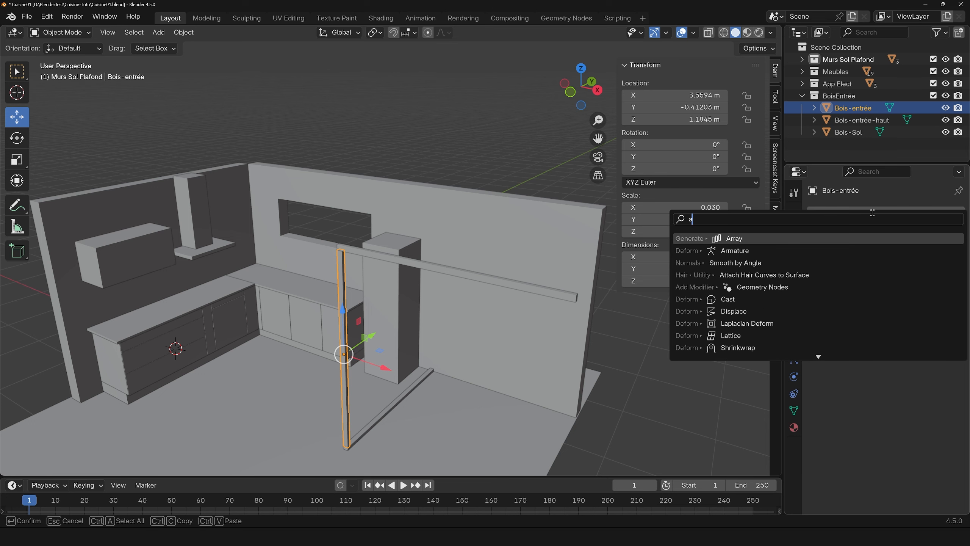
click(741, 238)
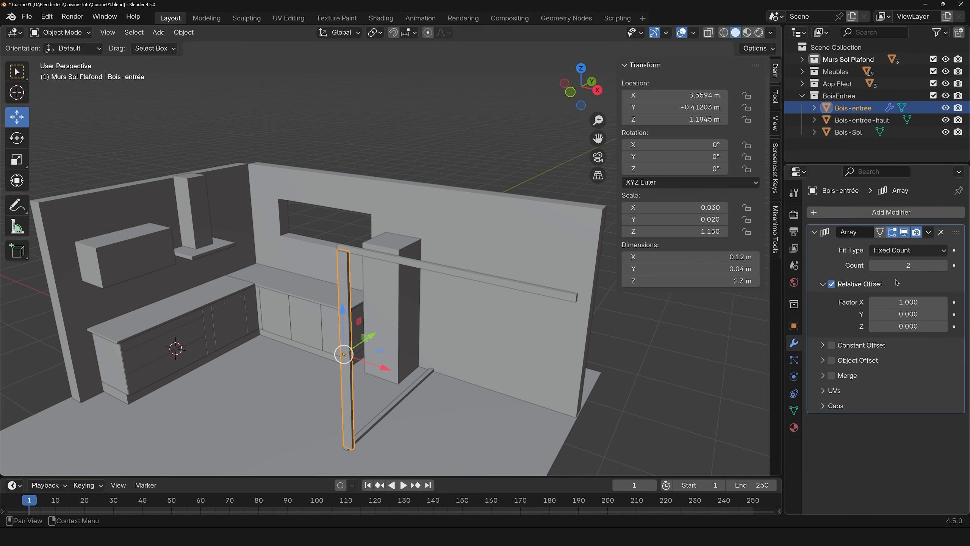
Set the Bois-entrée array's relative offset factors to 0 on X and 2 on Y
double_click(911, 302)
text(0)
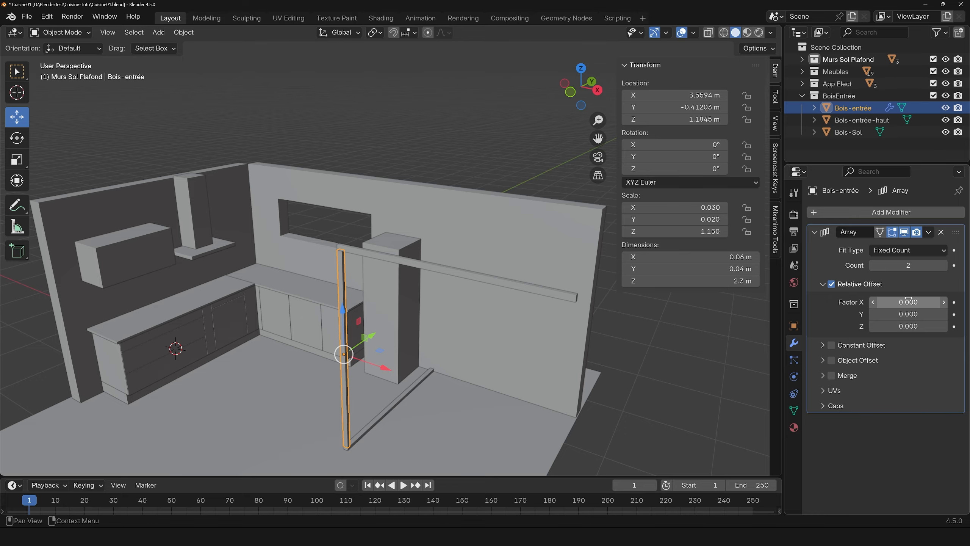
key(Return)
double_click(904, 315)
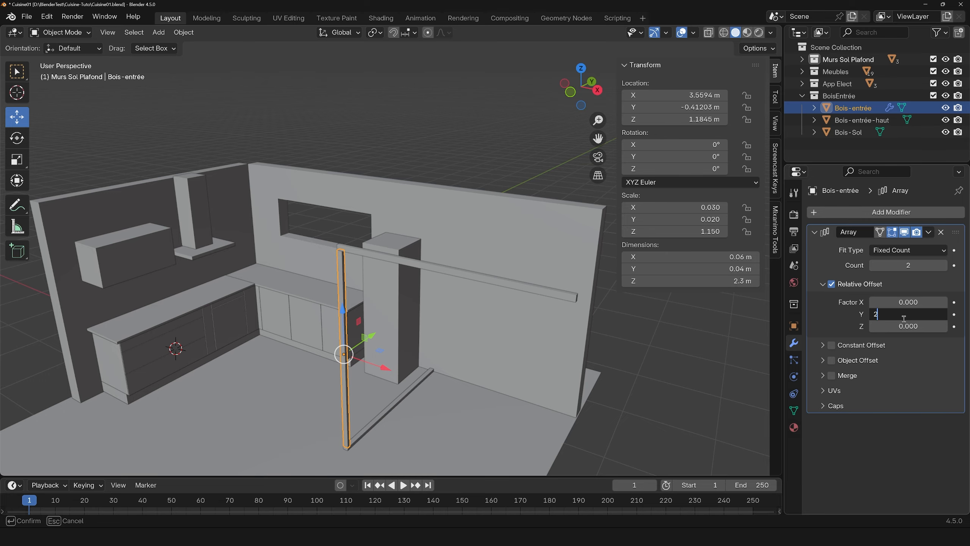
text(2)
key(Return)
middle_drag(357, 400, 328, 393)
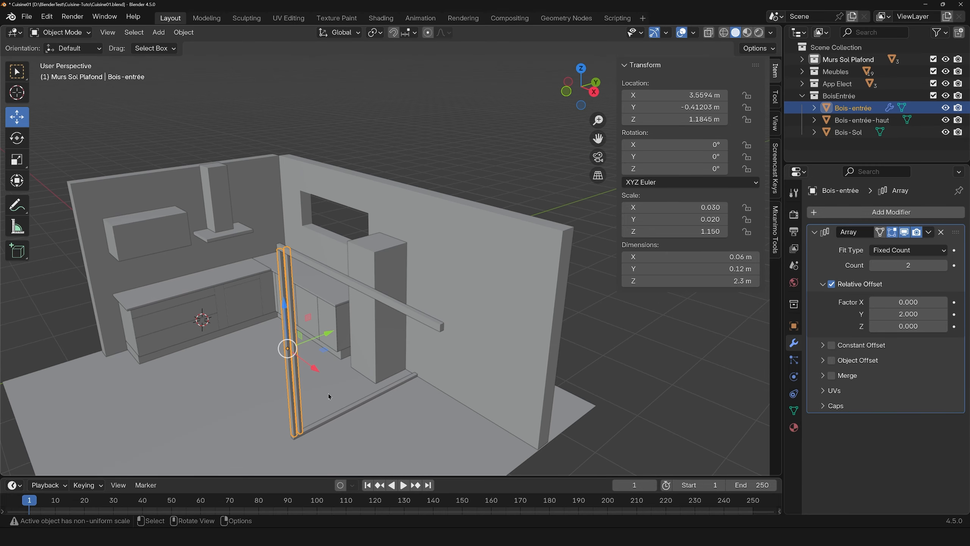
Set the post array's relative Y offset to 8 and its count to 9
double_click(906, 313)
text(8)
key(Return)
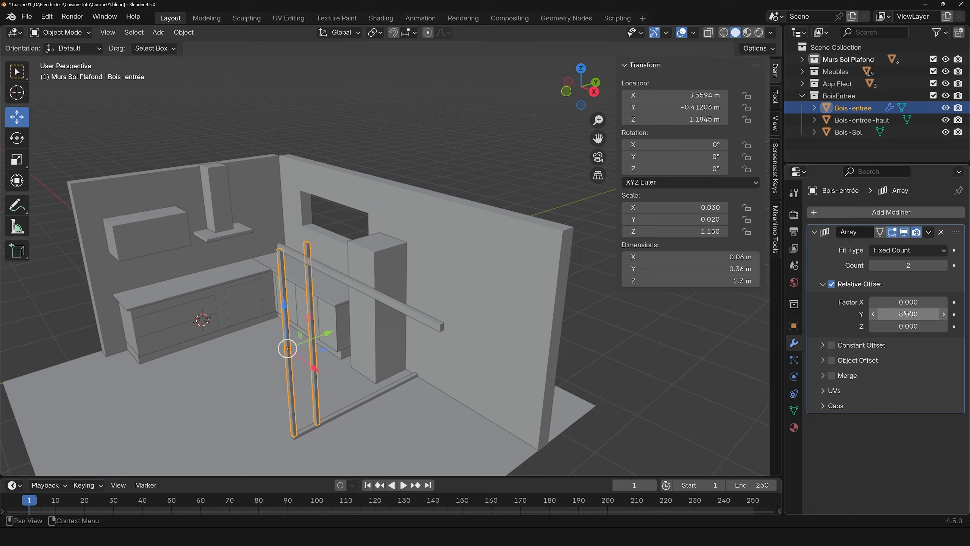
double_click(911, 267)
text(9)
key(Return)
middle_drag(512, 261, 424, 281)
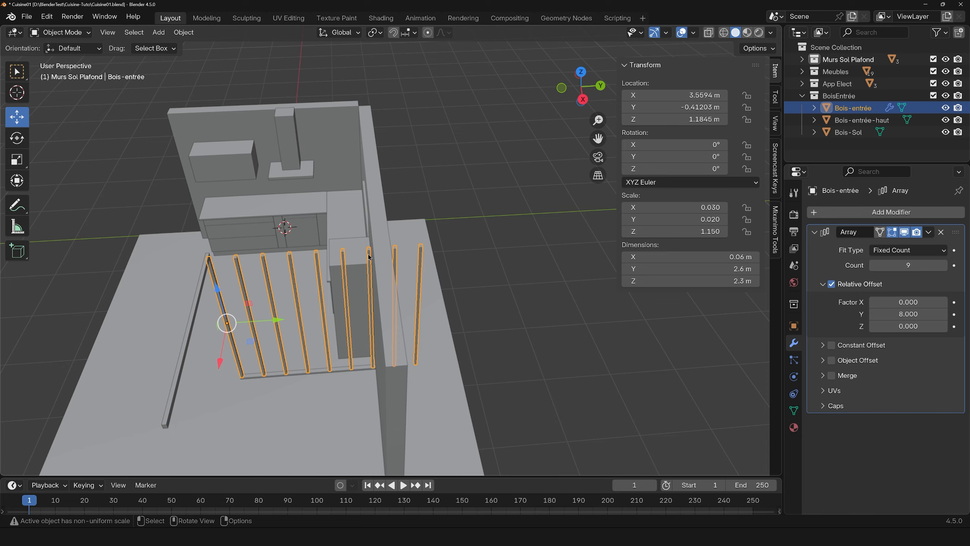
Tighten the post spacing by setting the array's relative Y offset factor to 6
double_click(908, 314)
text(6)
key(Return)
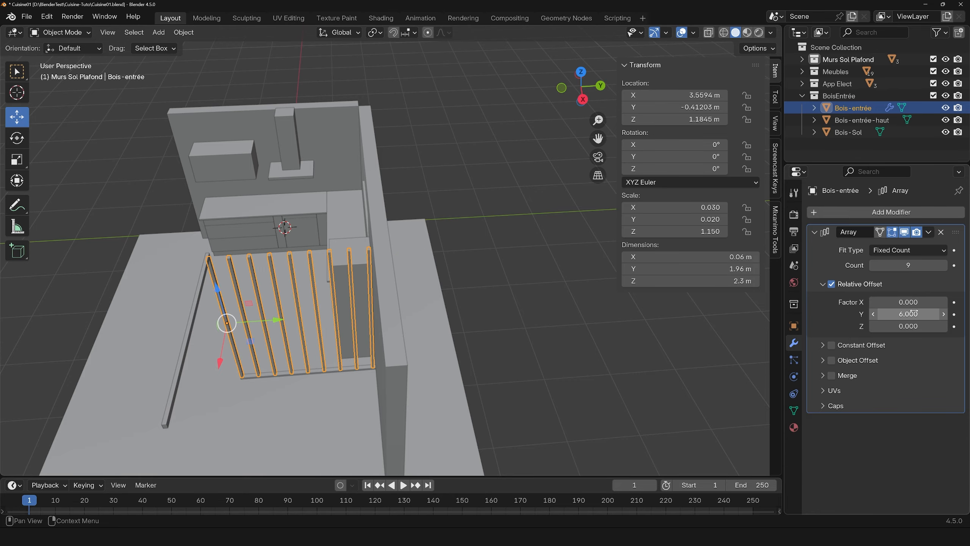
middle_drag(300, 388, 358, 352)
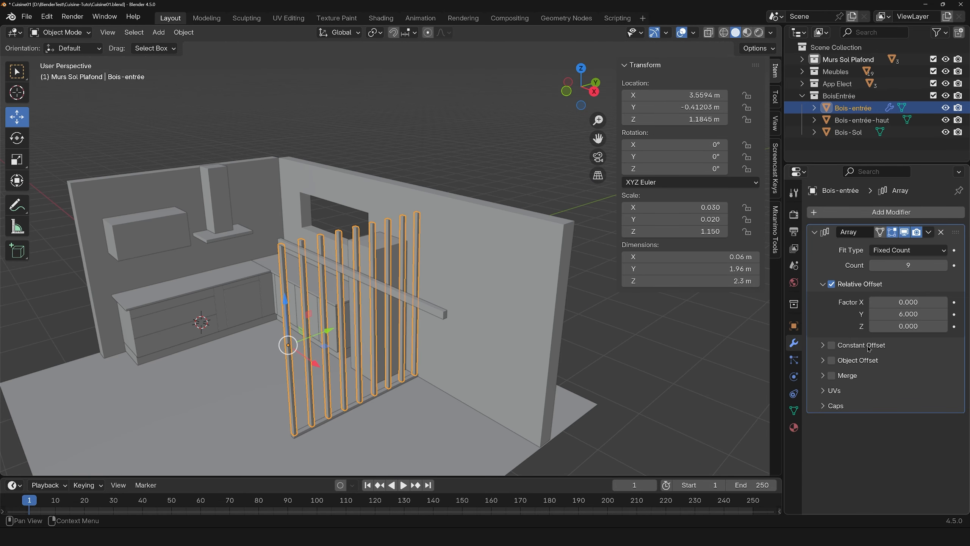
click(928, 232)
click(815, 231)
click(815, 232)
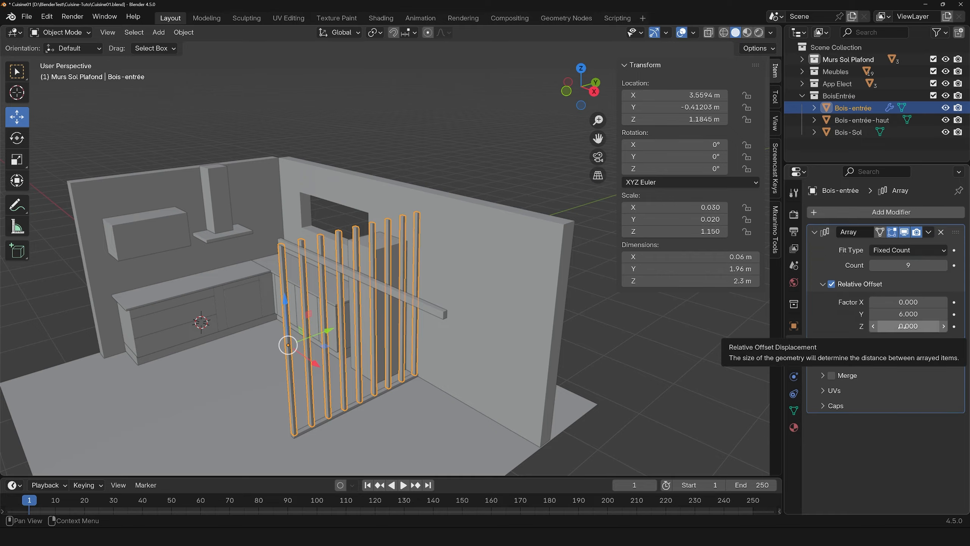
right_click(831, 245)
right_click(837, 319)
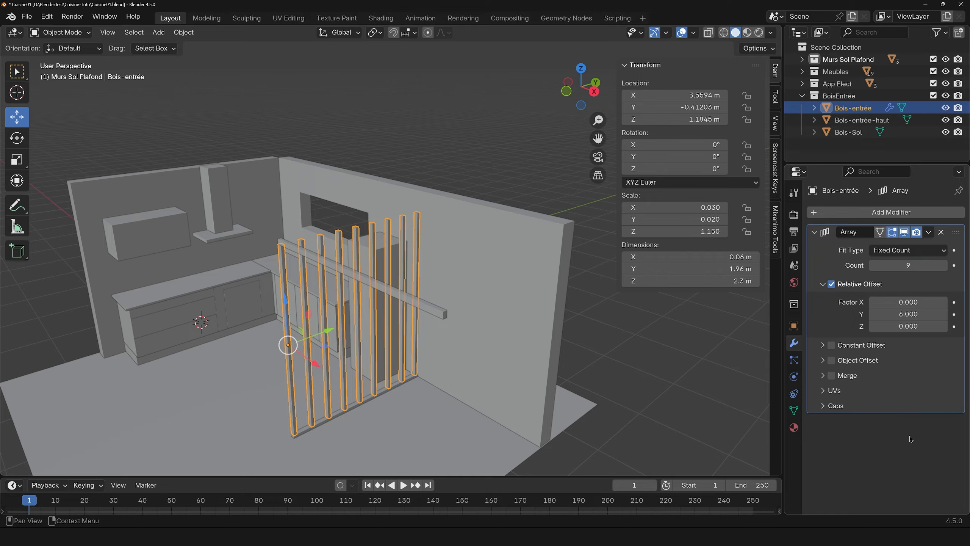
Add an Array modifier to the horizontal Bois-entrée-haut beam
click(365, 279)
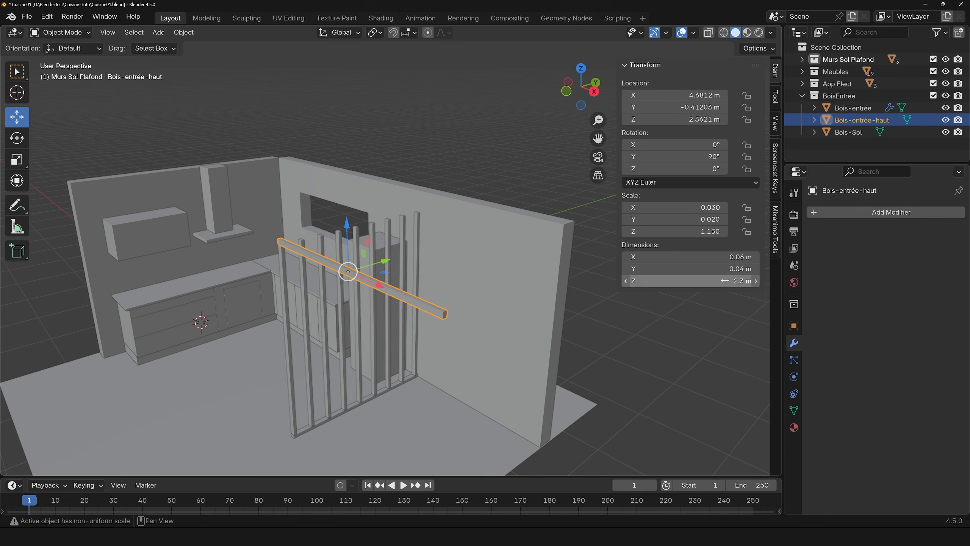
click(834, 214)
text(a)
click(734, 240)
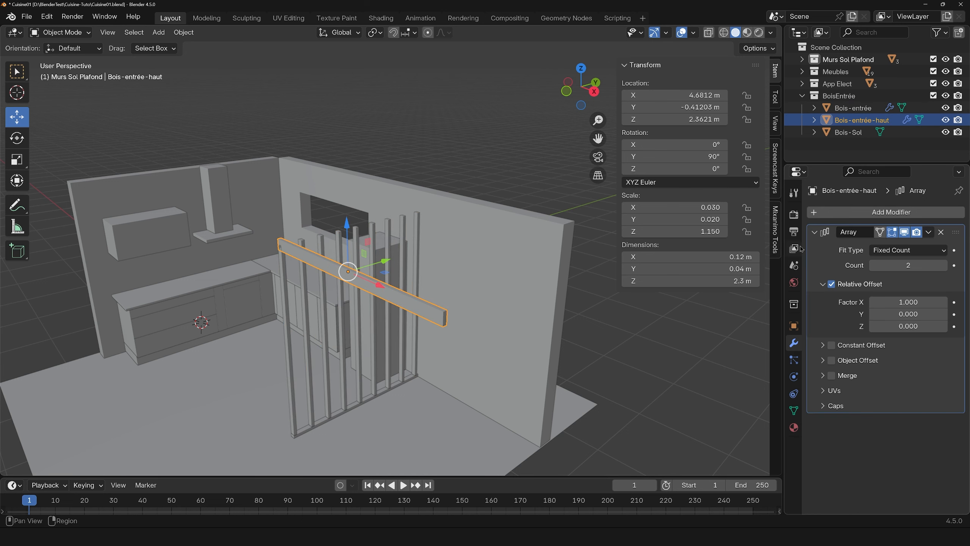
Set the beam array's relative offset factors to 0 on X and 6 on Y
click(907, 303)
key(Return)
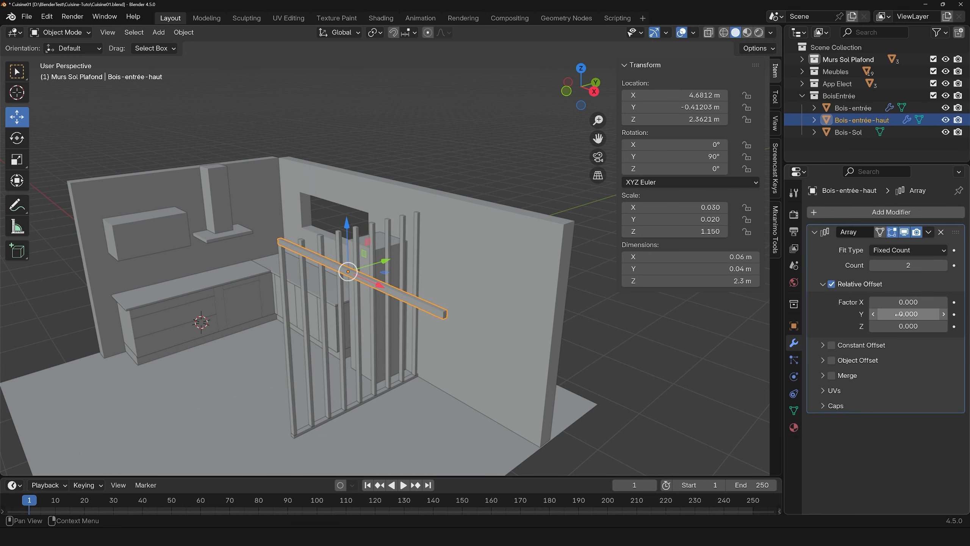
click(899, 314)
key(Return)
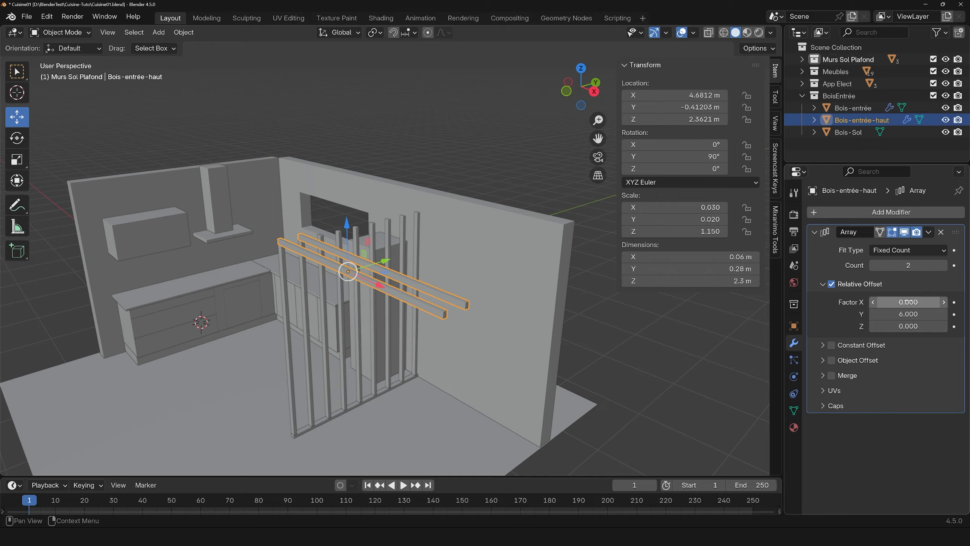
Set the Bois-entrée-haut array's count to 9 and deselect everything
click(908, 266)
text(9)
key(Return)
middle_drag(398, 325, 312, 335)
key(alt+a)
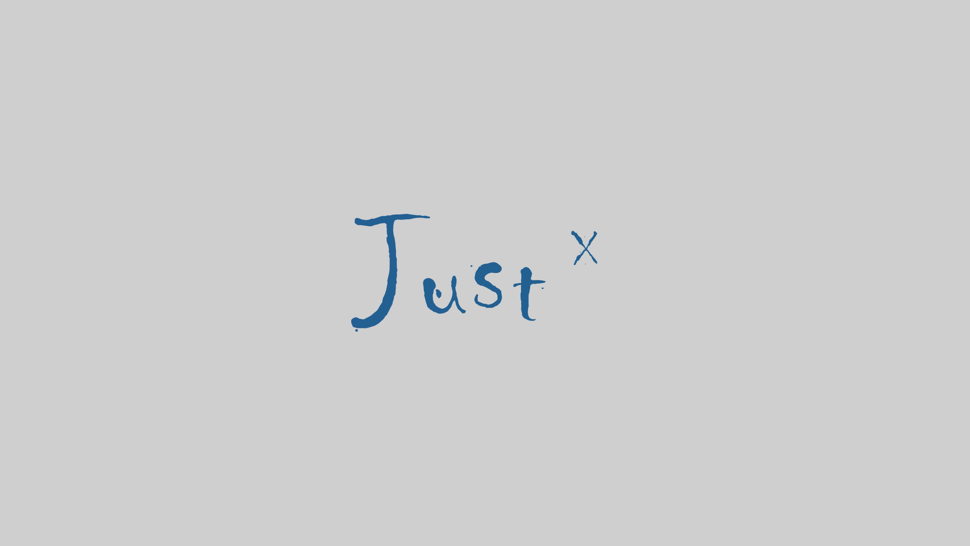